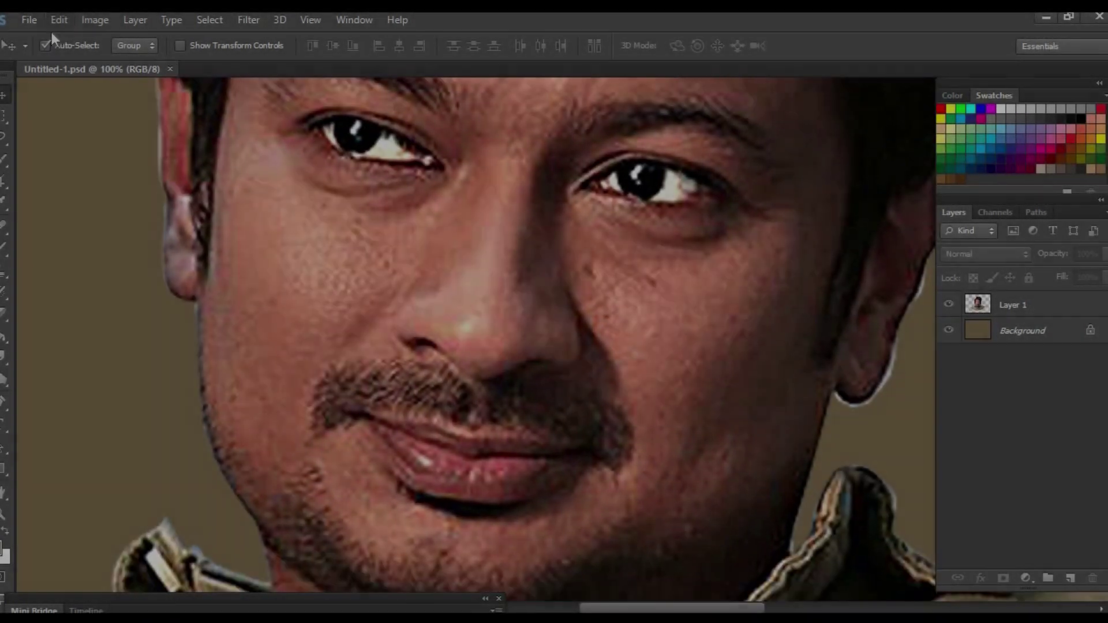
Apply Image > Auto Color to the portrait on Layer 1
click(59, 19)
click(115, 115)
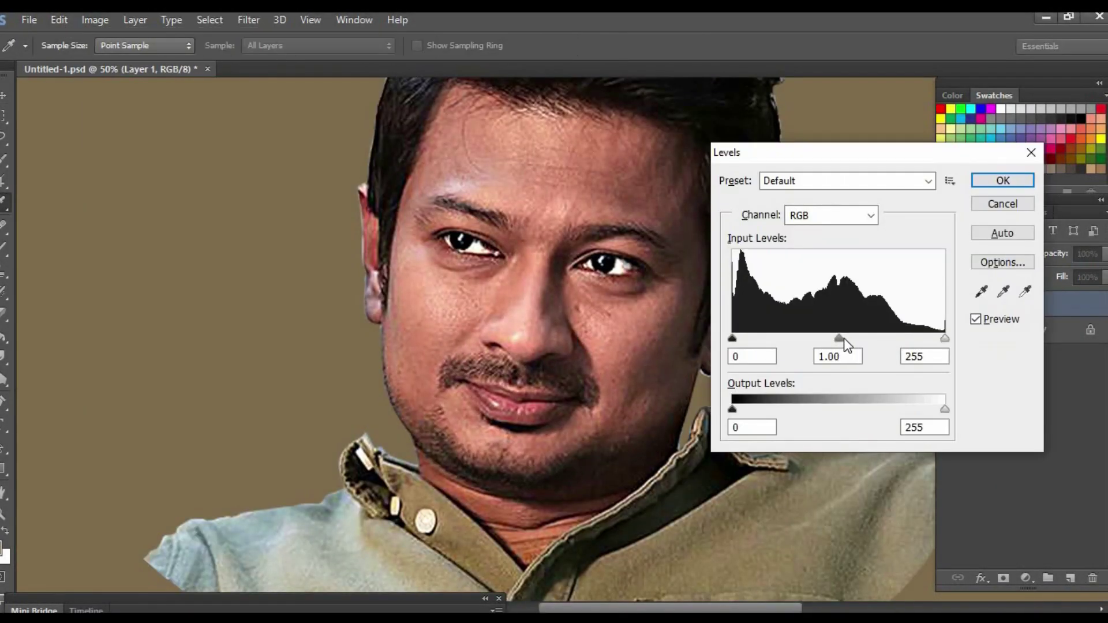
Apply Levels (midtone 0.96, highlight 244) and set the Smudge strength to 46%
drag(843, 338, 841, 338)
drag(944, 338, 935, 338)
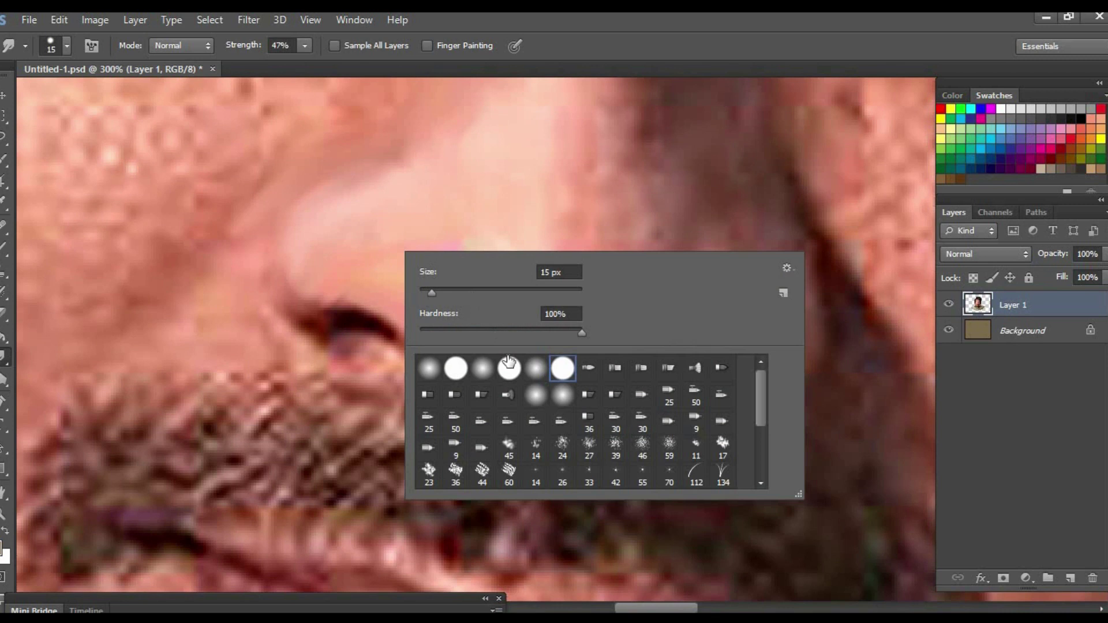
click(304, 45)
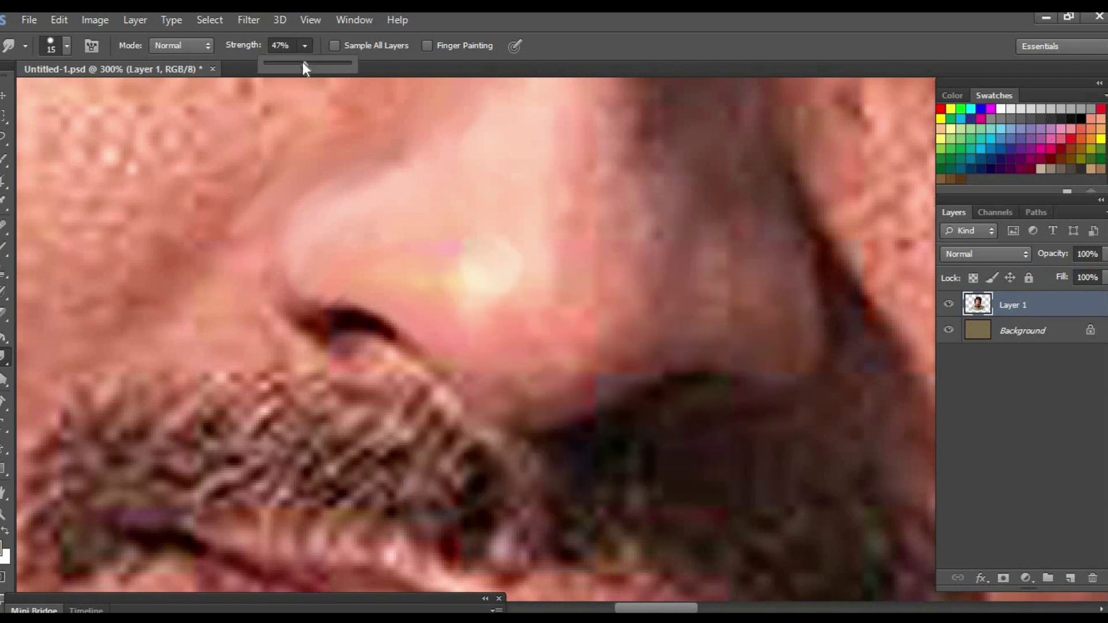
drag(303, 64, 301, 63)
click(427, 272)
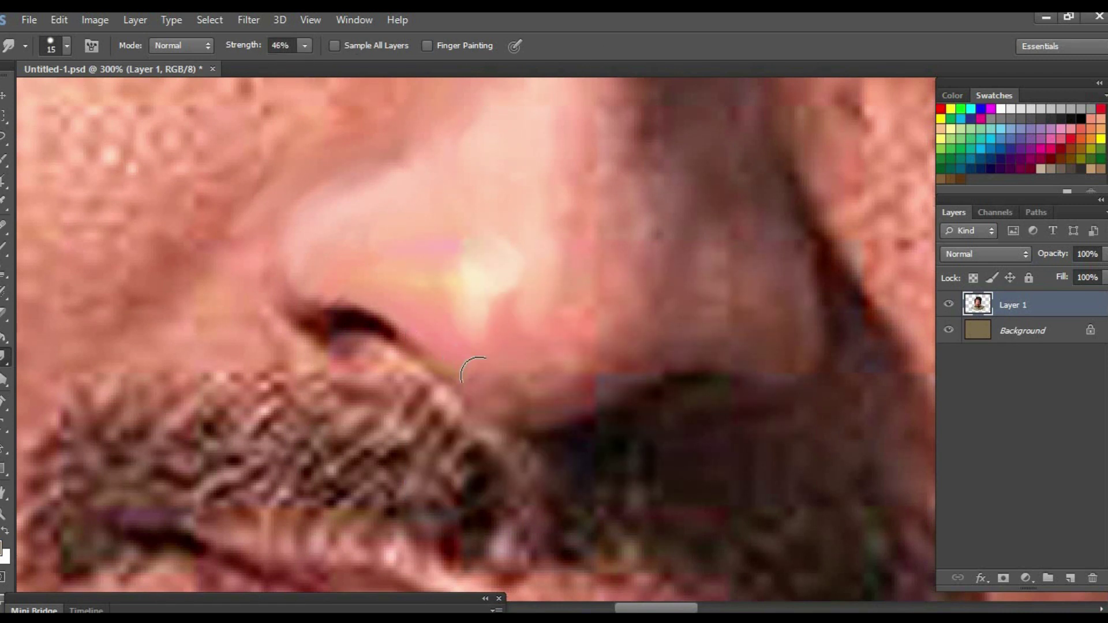
Smudge the skin over the moustache edge and the dark nostril edge
drag(475, 371, 526, 372)
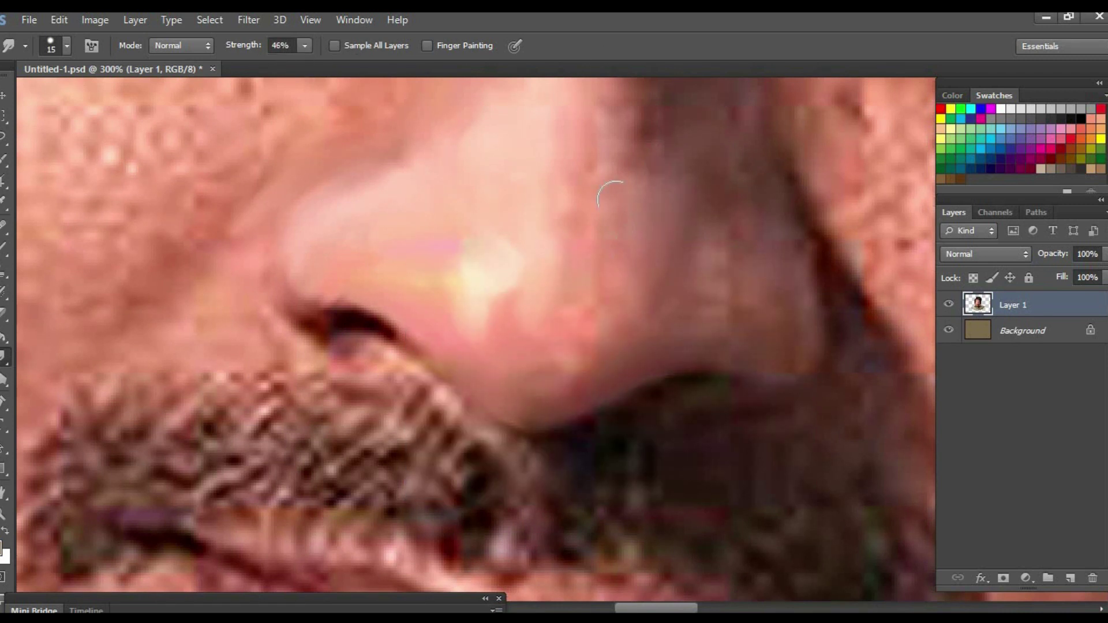
scroll(456, 306, up, 3)
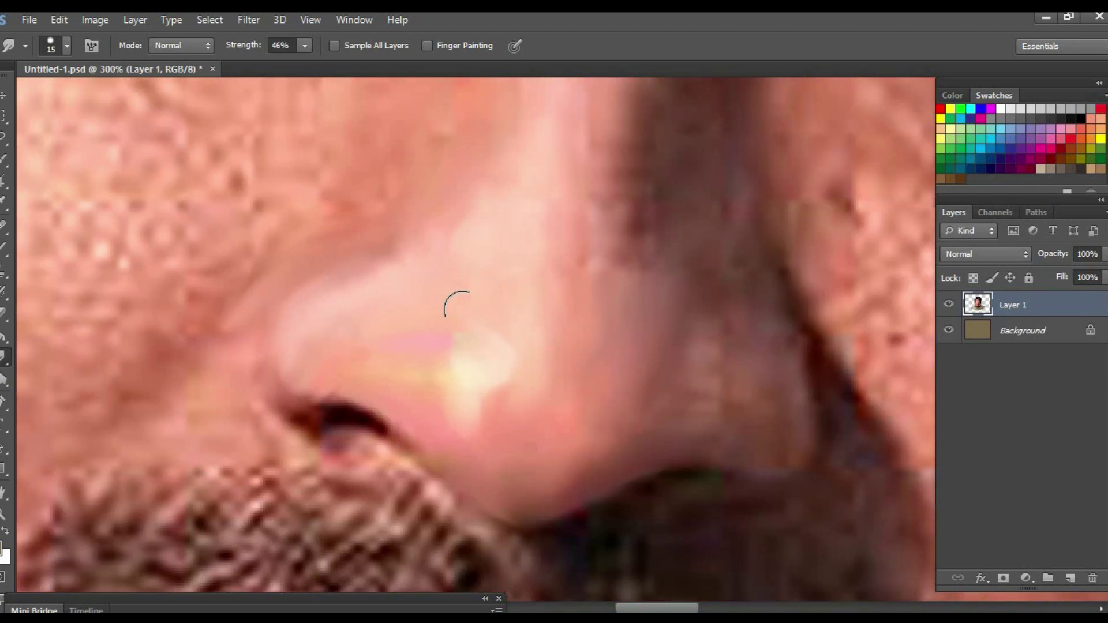
key(ctrl+plus)
key(bracketleft)
key(bracketleft)
key(bracketleft)
mouse_move(324, 284)
mouse_down()
mouse_move(272, 256)
mouse_move(308, 249)
mouse_move(307, 287)
mouse_move(442, 343)
mouse_move(514, 397)
mouse_up()
scroll(442, 344, right, 2)
scroll(442, 344, down, 1)
key(bracketright)
key(bracketright)
scroll(603, 375, right, 2)
scroll(518, 310, up, 1)
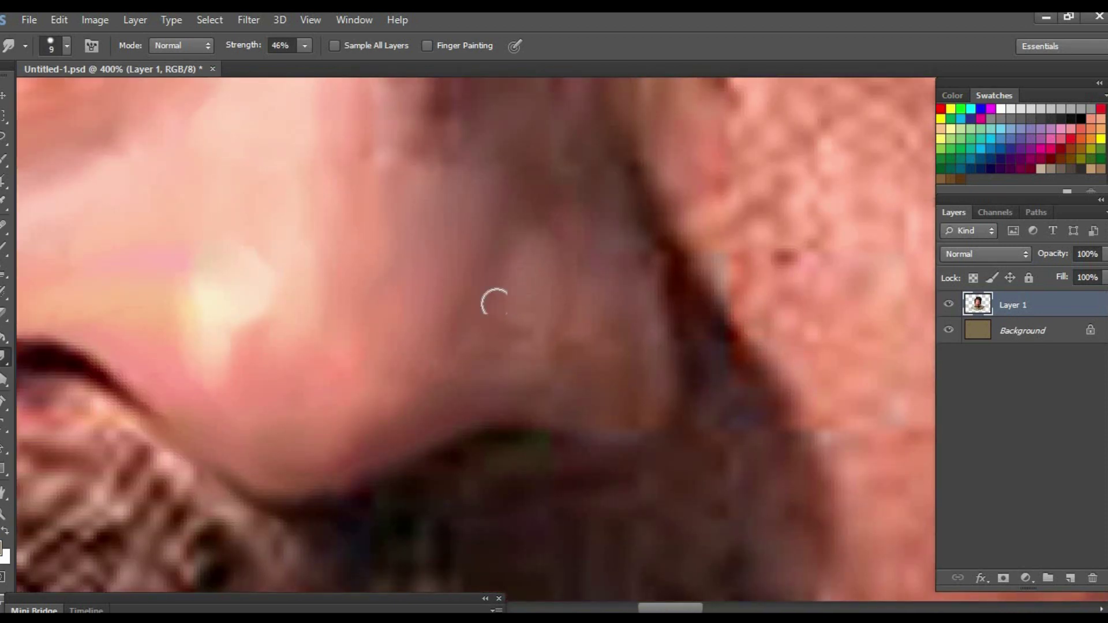
scroll(612, 314, right, 2)
scroll(675, 264, down, 1)
scroll(486, 346, down, 3)
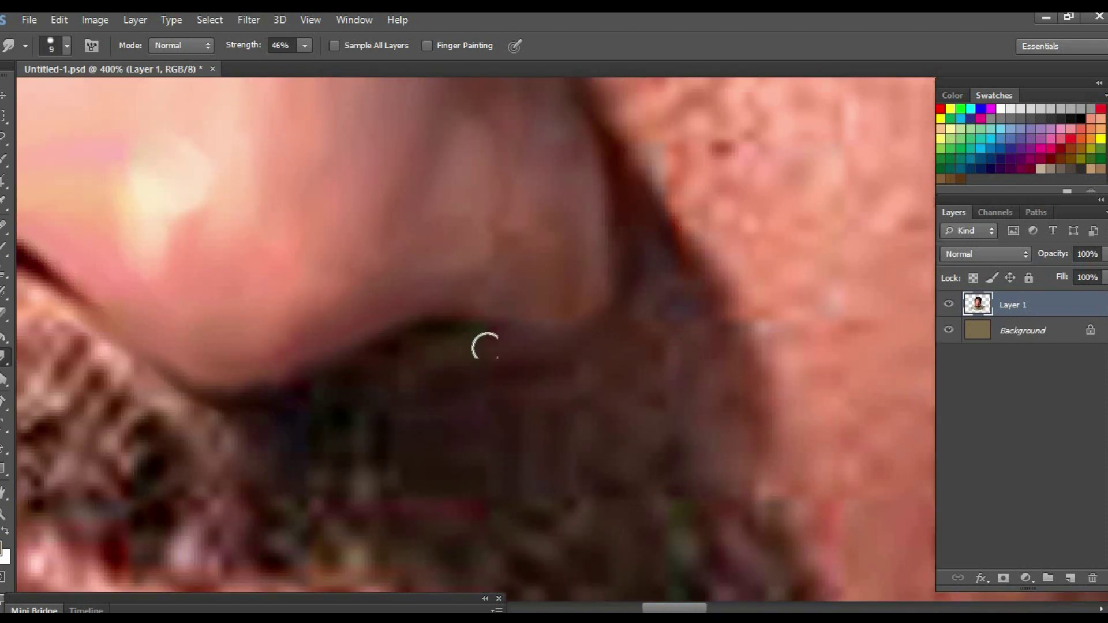
Soften the right edge of the nose with smudge strokes
drag(613, 179, 583, 275)
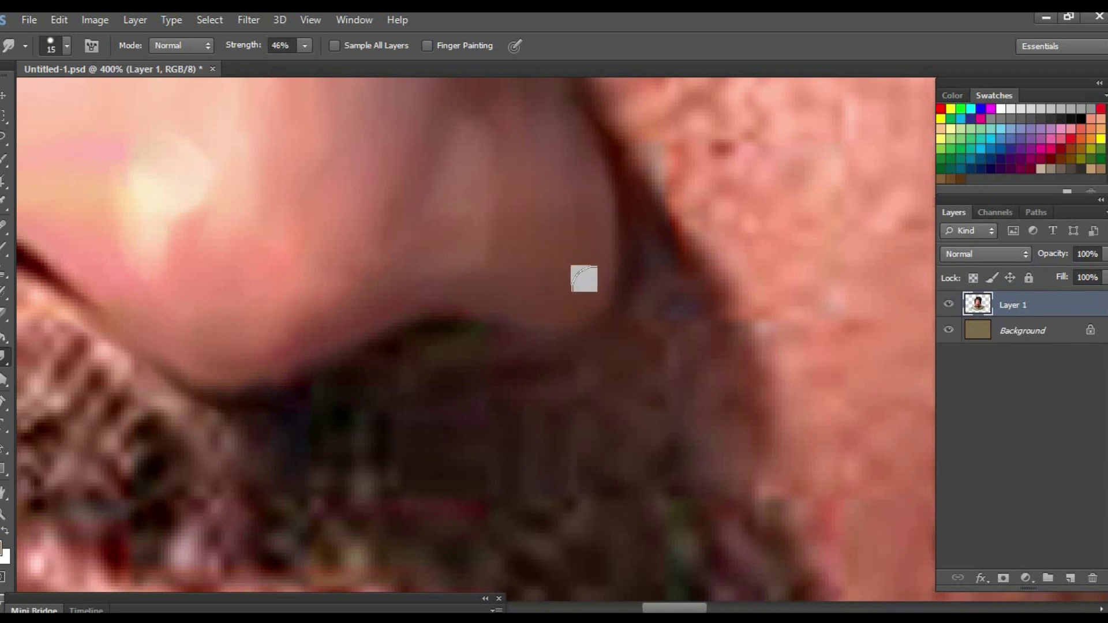
scroll(462, 369, up, 2)
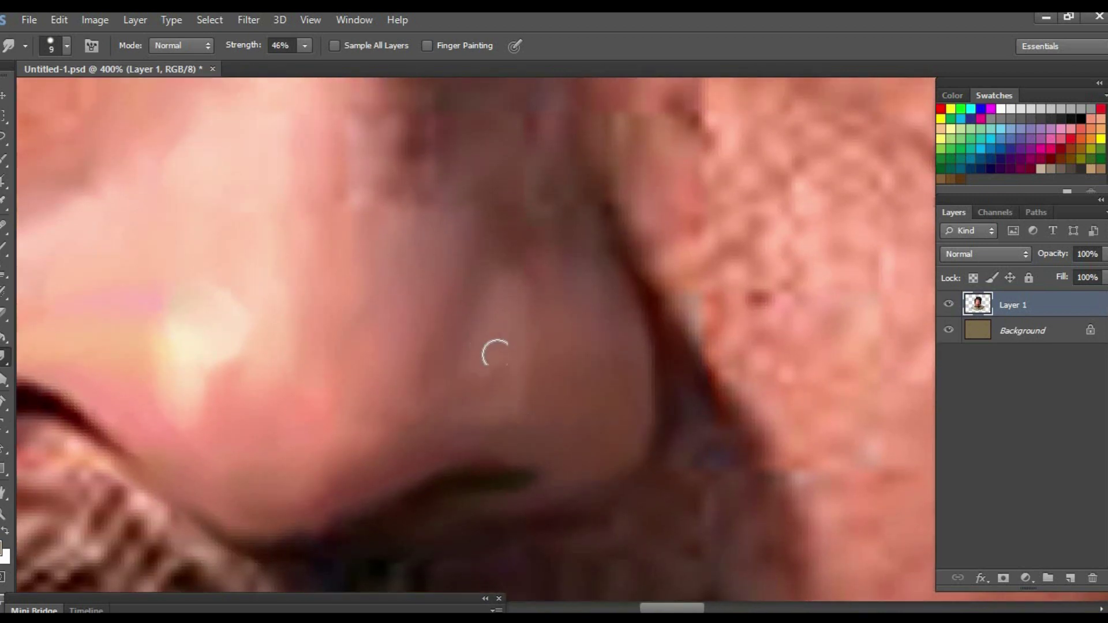
scroll(455, 335, up, 3)
key(bracketright)
key(bracketright)
key(bracketright)
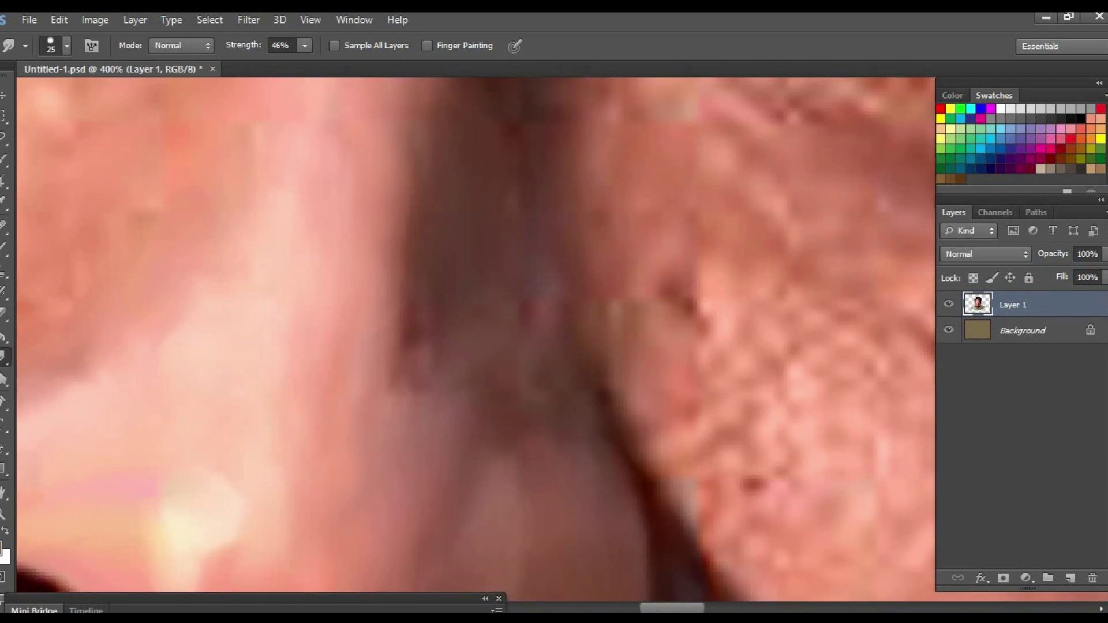
scroll(411, 321, down, 1)
key(bracketleft)
key(bracketleft)
key(bracketleft)
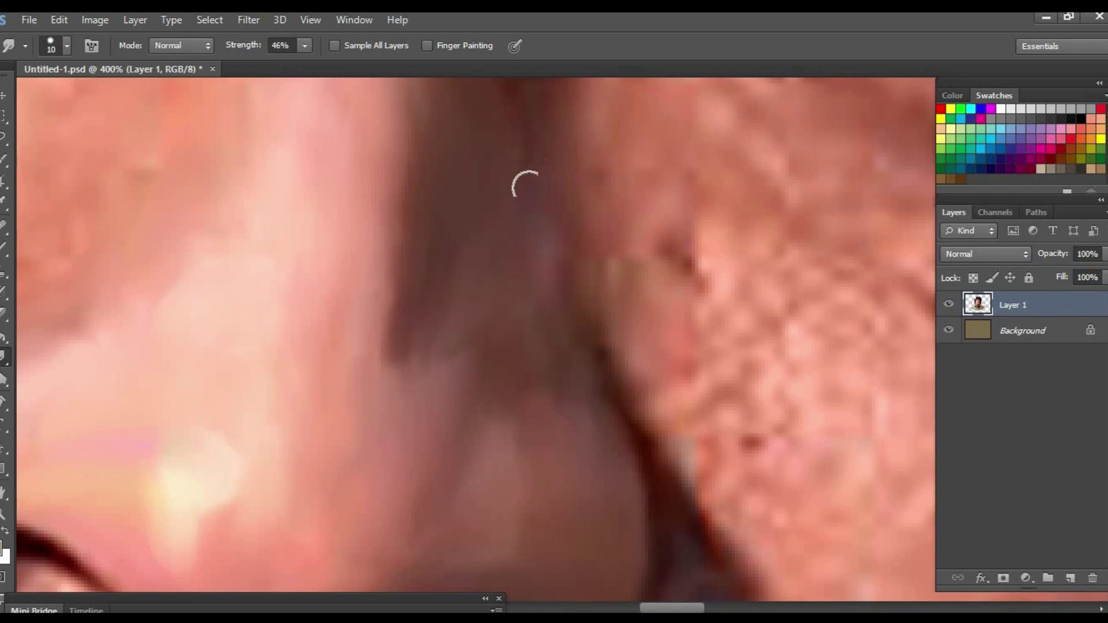
scroll(460, 344, down, 1)
scroll(454, 271, down, 1)
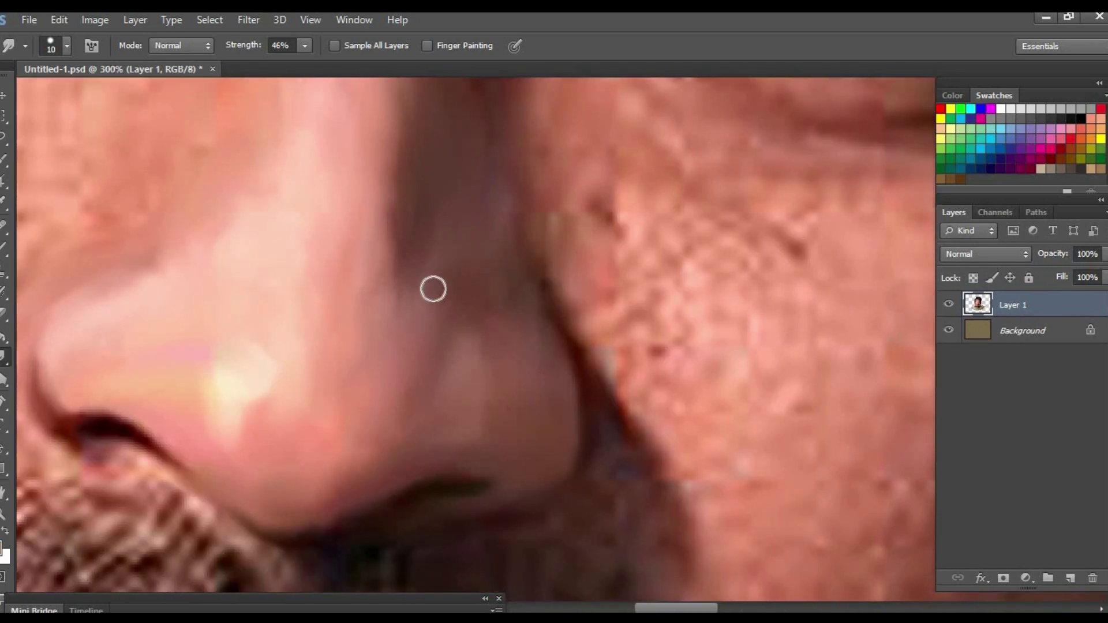
scroll(416, 292, right, 2)
scroll(456, 260, right, 2)
scroll(404, 173, right, 2)
Smear the cheek skin into smooth streaks with an enlarged smudge brush
key(bracketright)
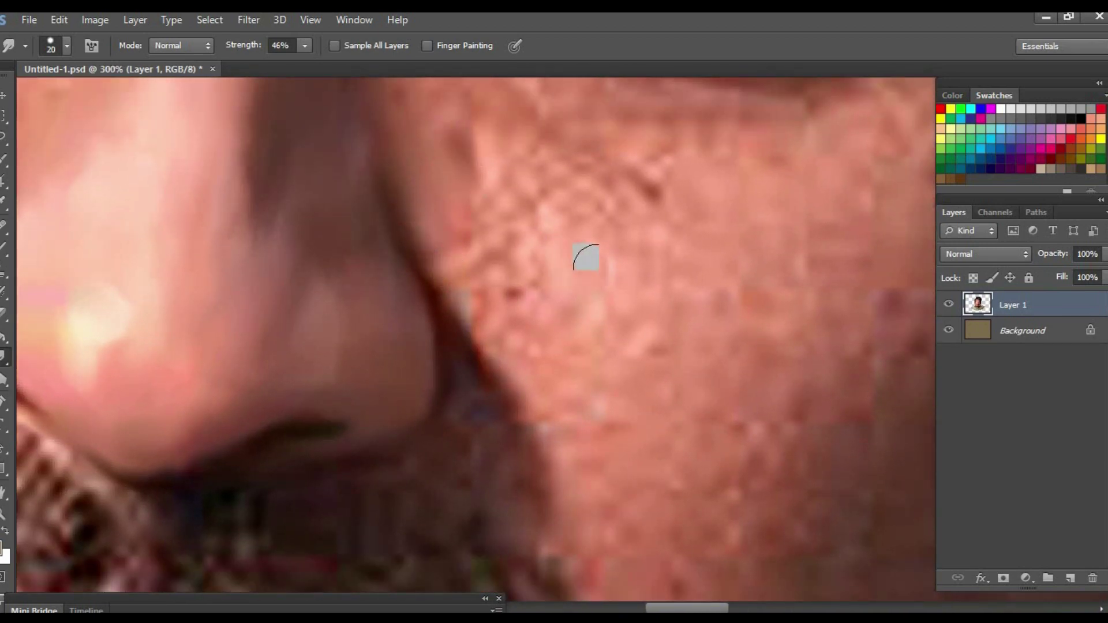
mouse_move(585, 256)
mouse_down()
mouse_move(477, 141)
mouse_move(458, 173)
mouse_move(470, 314)
mouse_move(525, 305)
mouse_move(589, 158)
mouse_move(450, 136)
mouse_move(571, 245)
mouse_up()
key(bracketright)
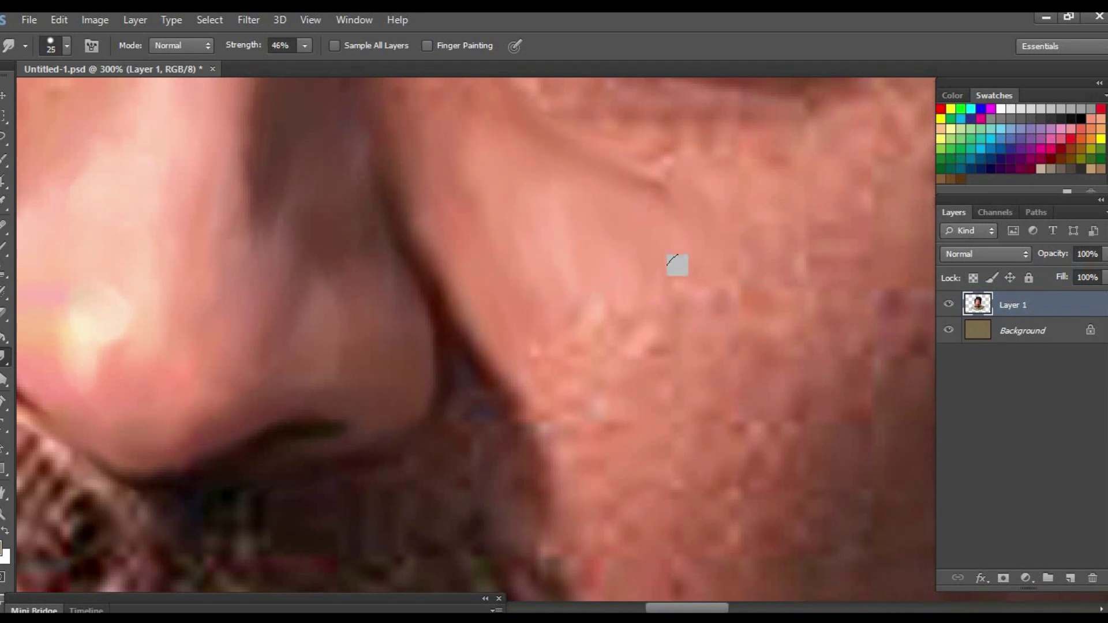
mouse_move(678, 265)
mouse_down()
mouse_move(571, 230)
mouse_move(557, 396)
mouse_move(752, 198)
mouse_up()
scroll(739, 338, left, 2)
scroll(739, 338, down, 1)
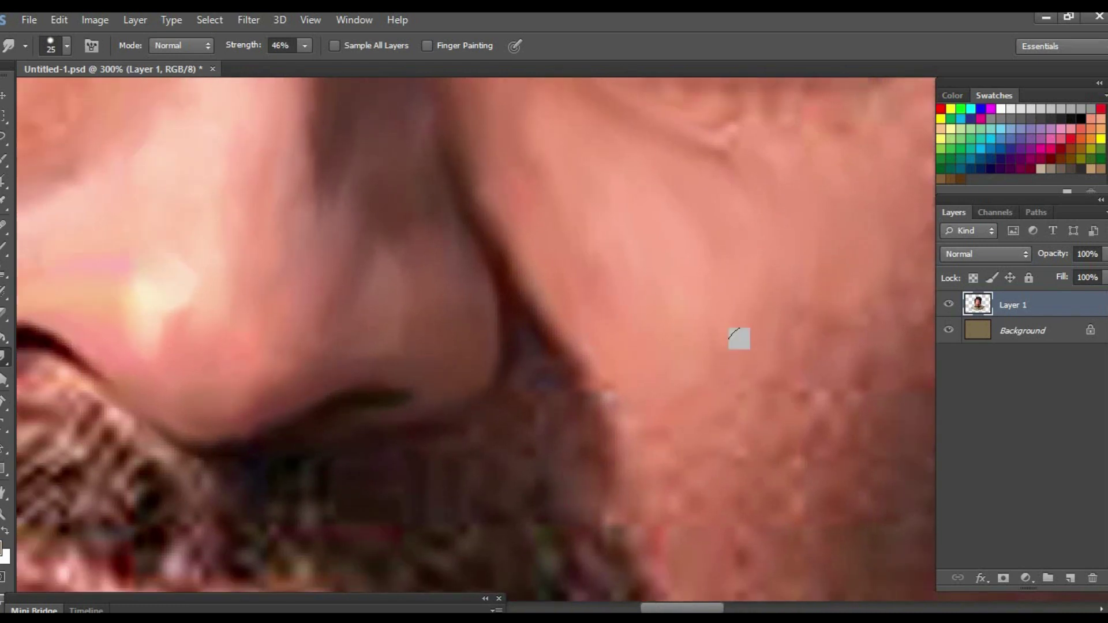
scroll(548, 370, up, 1)
Smudge the cheek skin beside the nose using a smaller brush
key(bracketleft)
key(bracketleft)
mouse_move(531, 289)
mouse_down()
mouse_move(526, 255)
mouse_move(607, 395)
mouse_up()
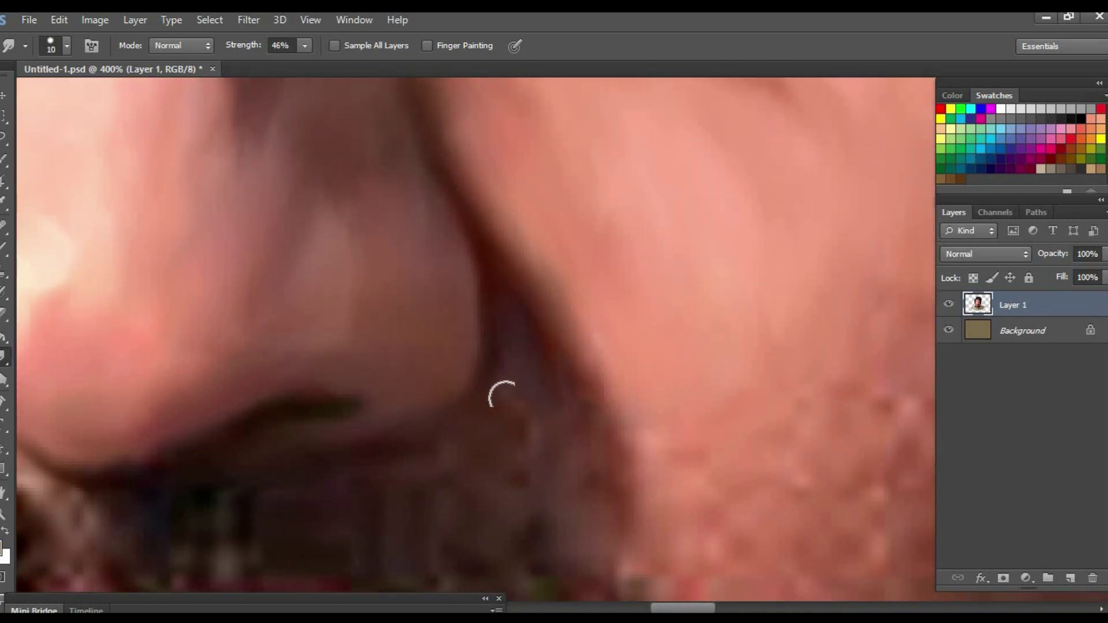
scroll(502, 394, down, 3)
scroll(522, 333, left, 2)
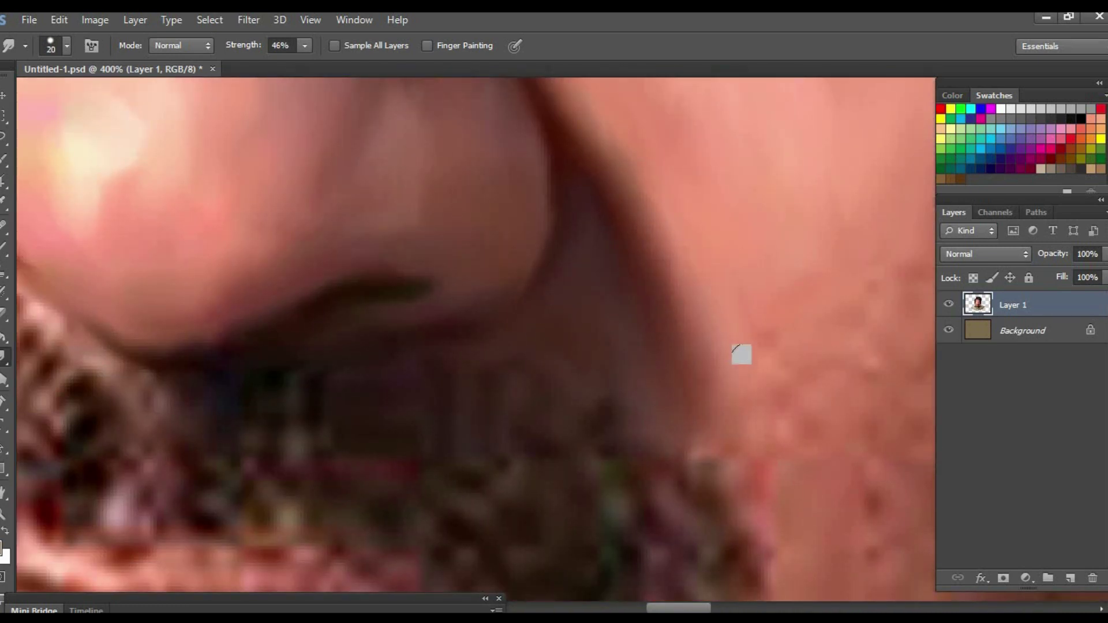
key(bracketright)
scroll(569, 530, down, 2)
scroll(569, 531, up, 1)
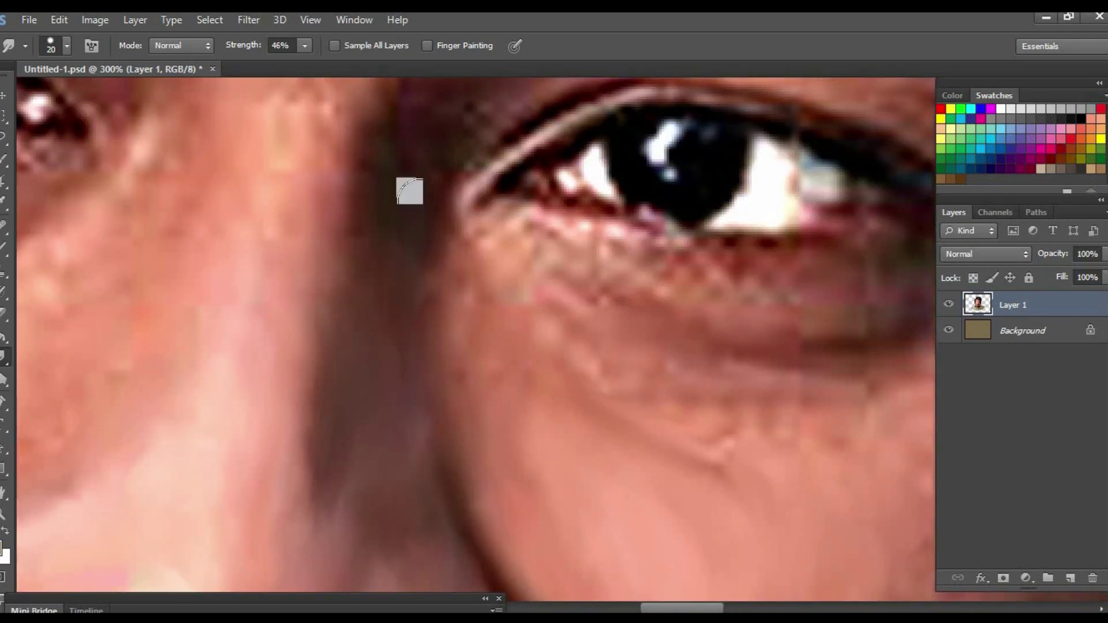
drag(542, 436, 487, 395)
Resize the brush and pan across the under-eye area to check the smoothing
key(bracketright)
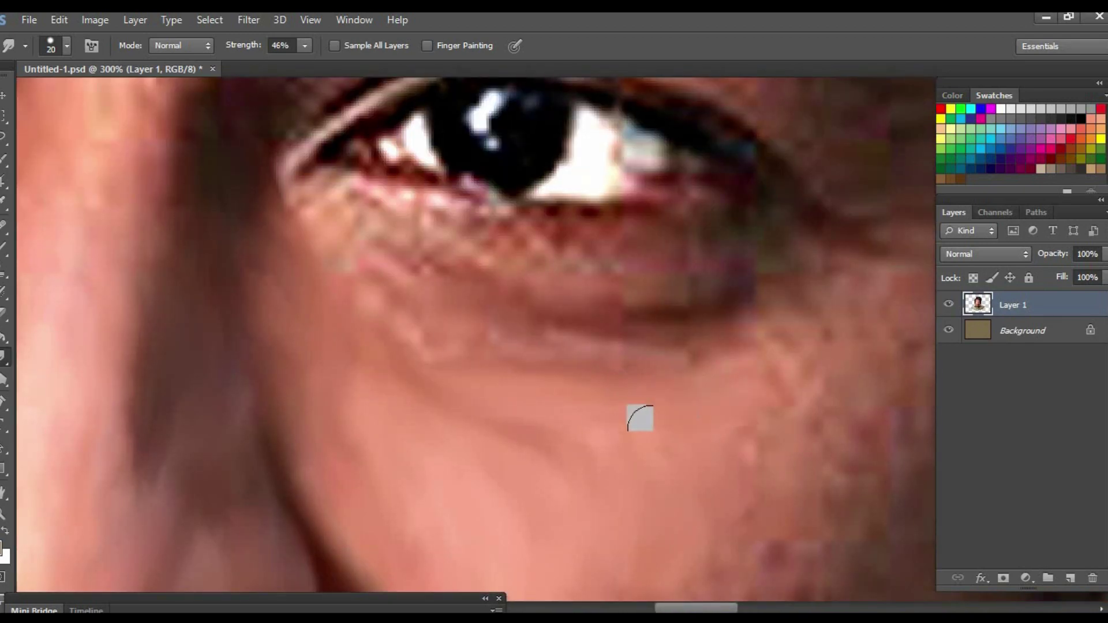
scroll(638, 420, down, 3)
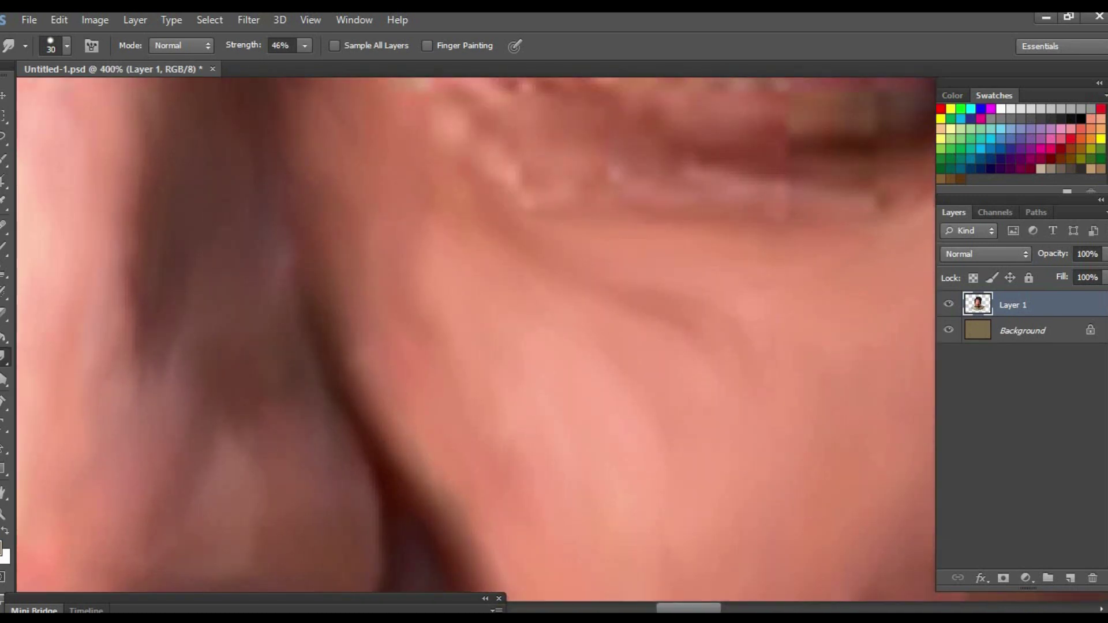
key(bracketleft)
key(bracketleft)
key(bracketleft)
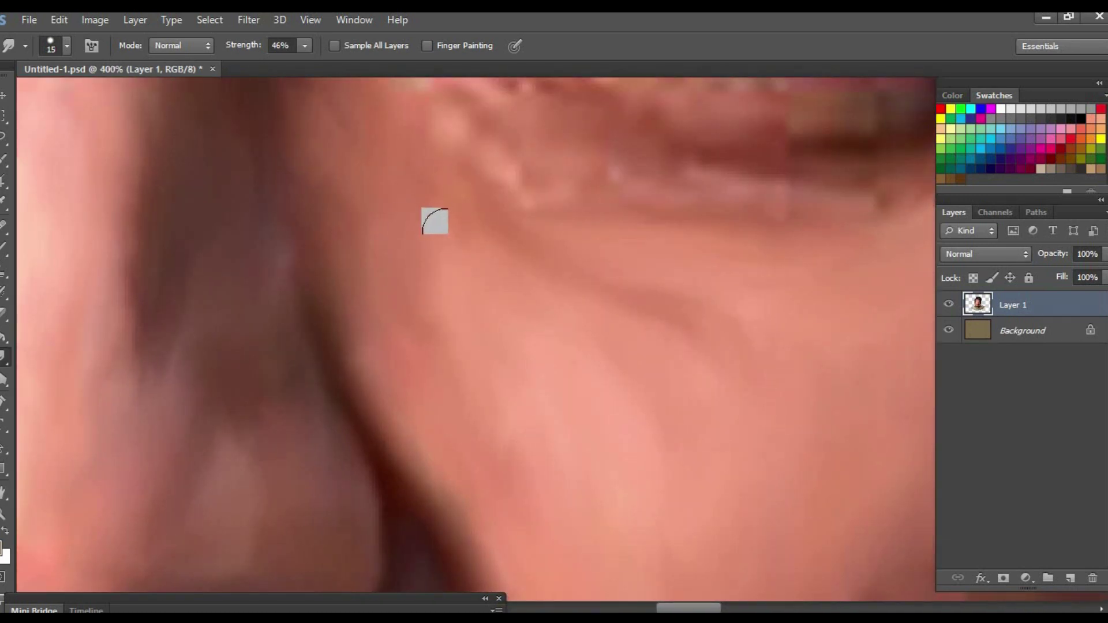
scroll(359, 529, up, 3)
scroll(445, 373, up, 2)
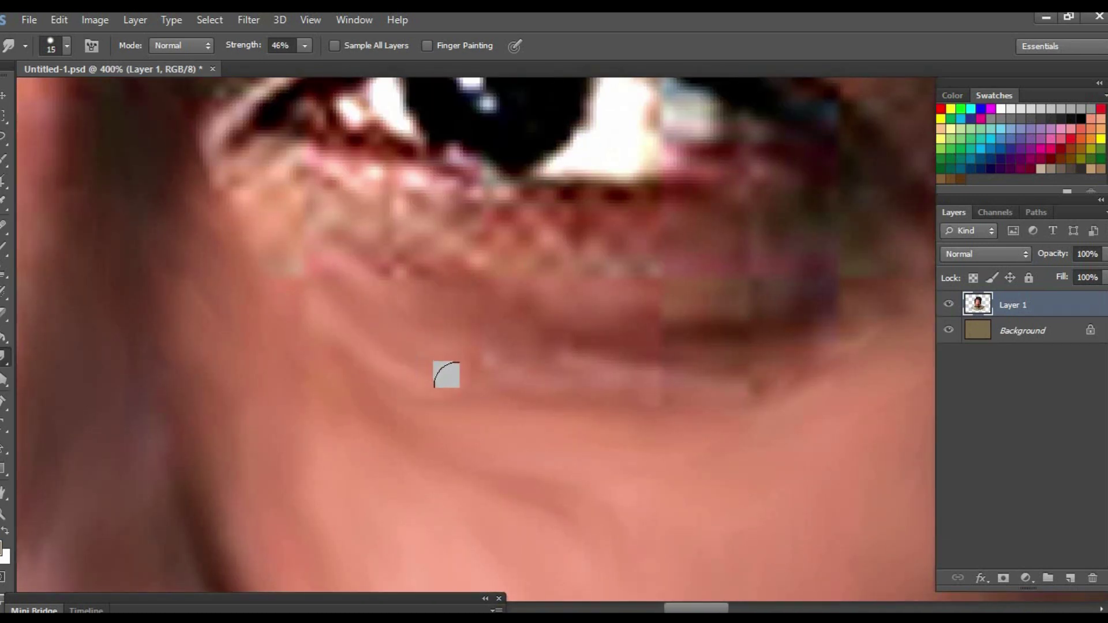
scroll(484, 418, right, 3)
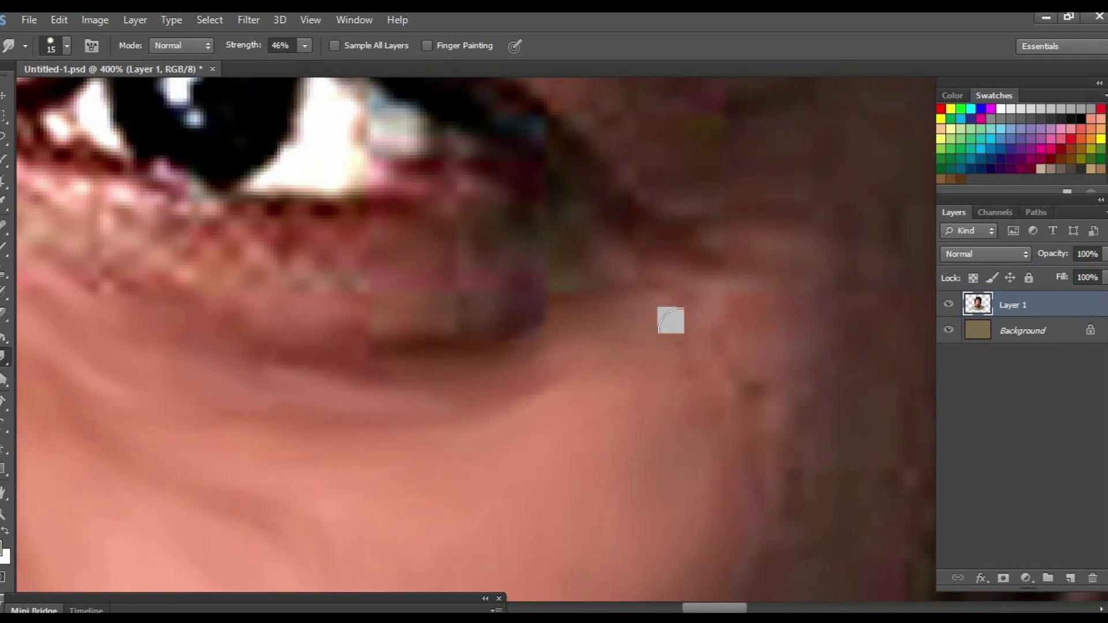
scroll(779, 450, up, 2)
scroll(507, 306, up, 3)
scroll(508, 305, left, 3)
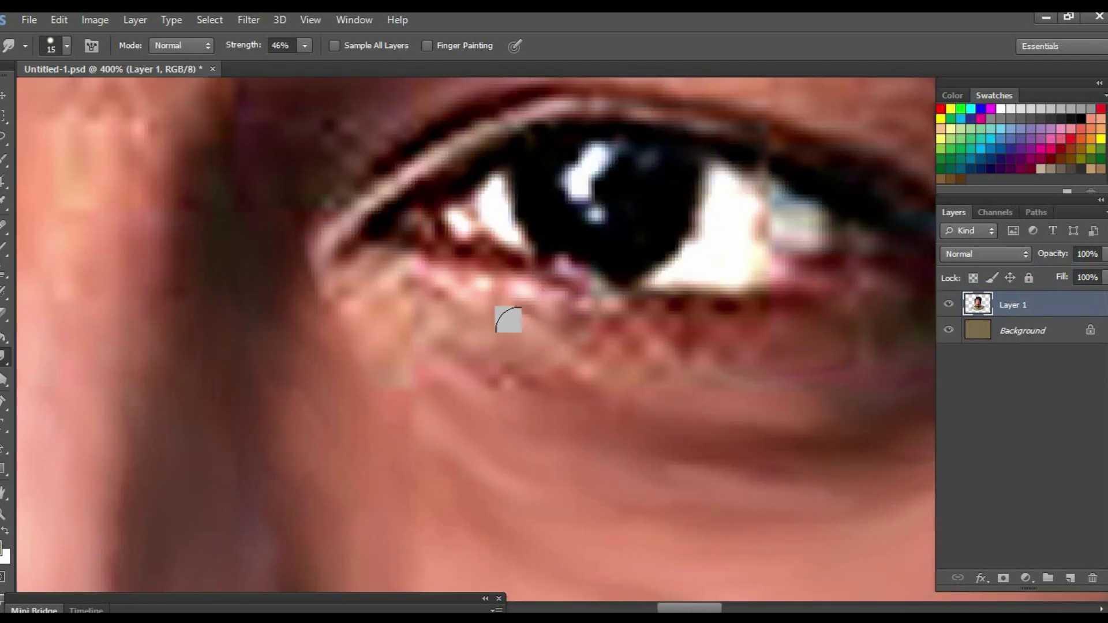
scroll(581, 390, left, 2)
scroll(461, 332, right, 3)
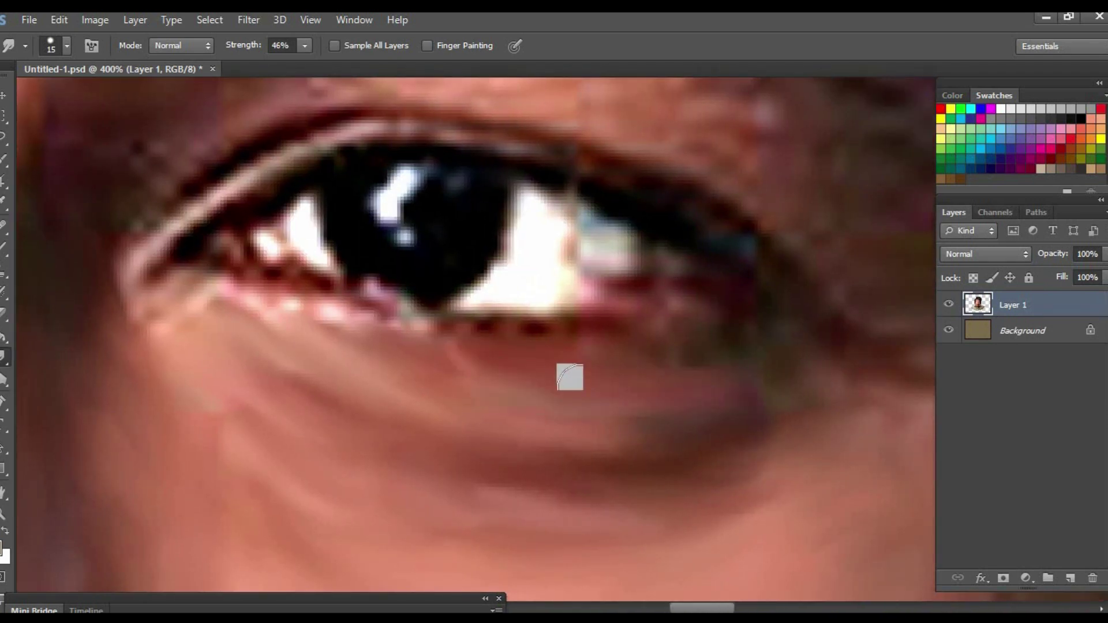
scroll(569, 376, right, 3)
scroll(683, 393, up, 3)
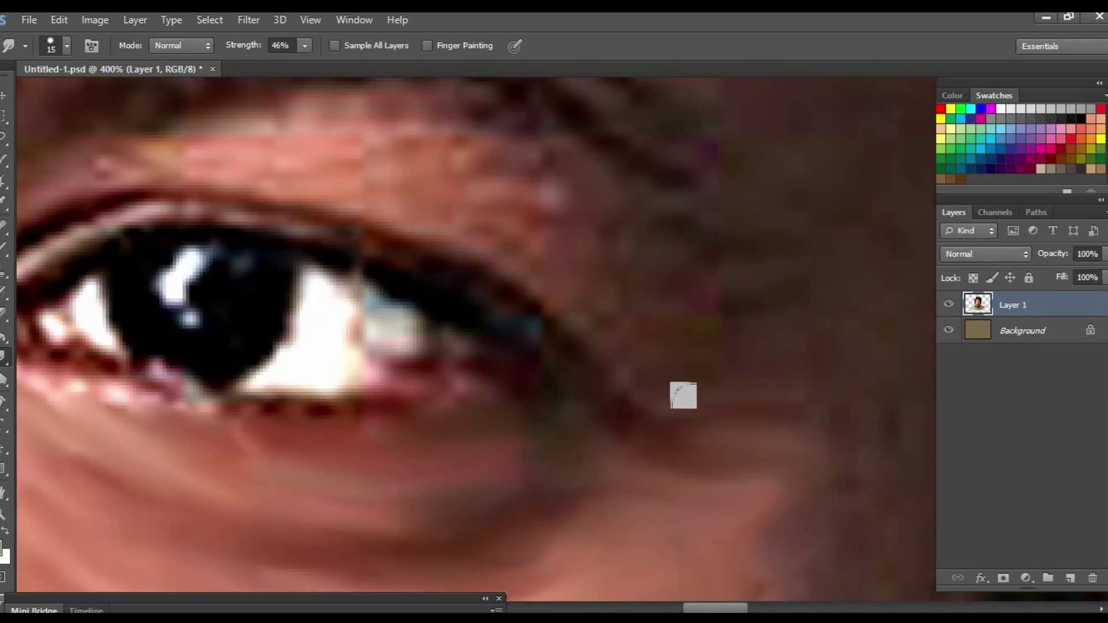
scroll(755, 354, left, 2)
scroll(581, 344, down, 2)
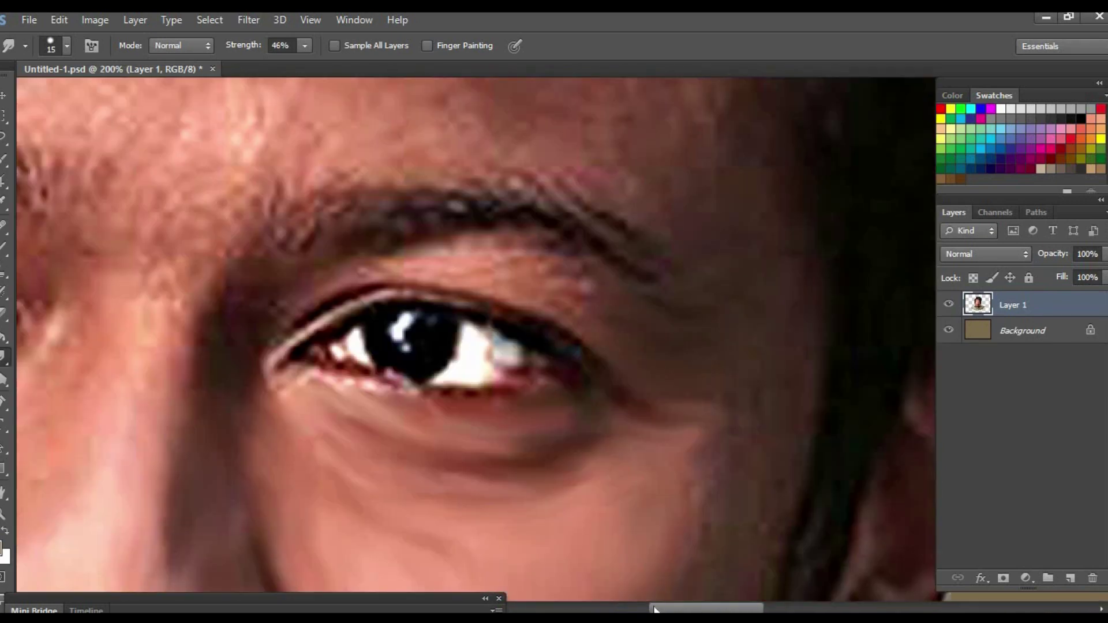
Smooth the upper eyelid lash line with two long smudge strokes
drag(633, 395, 648, 437)
scroll(279, 381, up, 1)
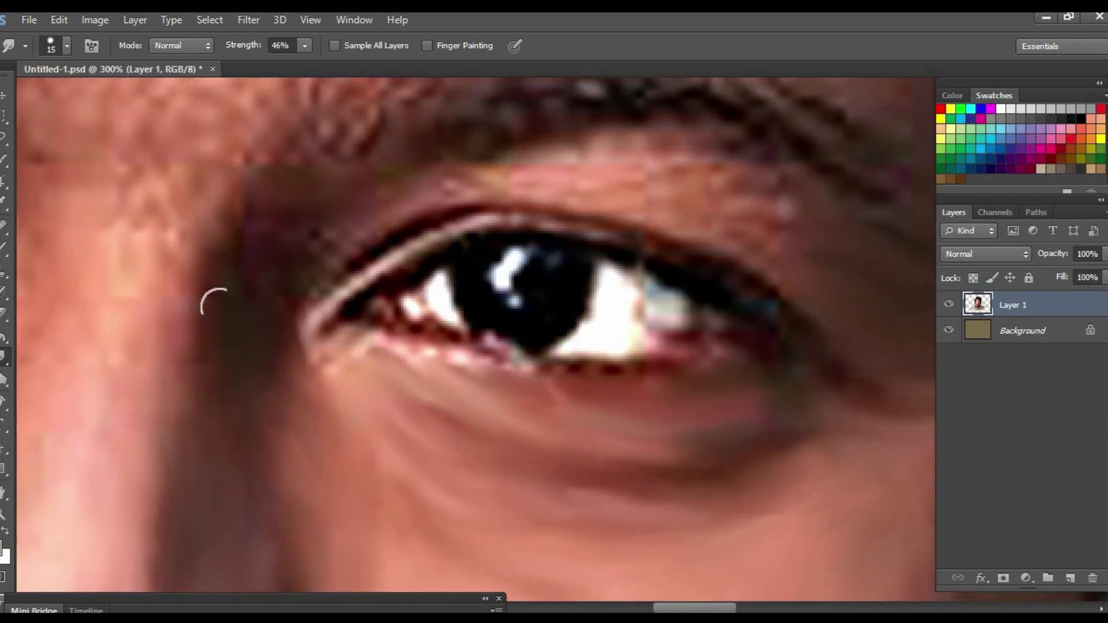
scroll(283, 282, up, 1)
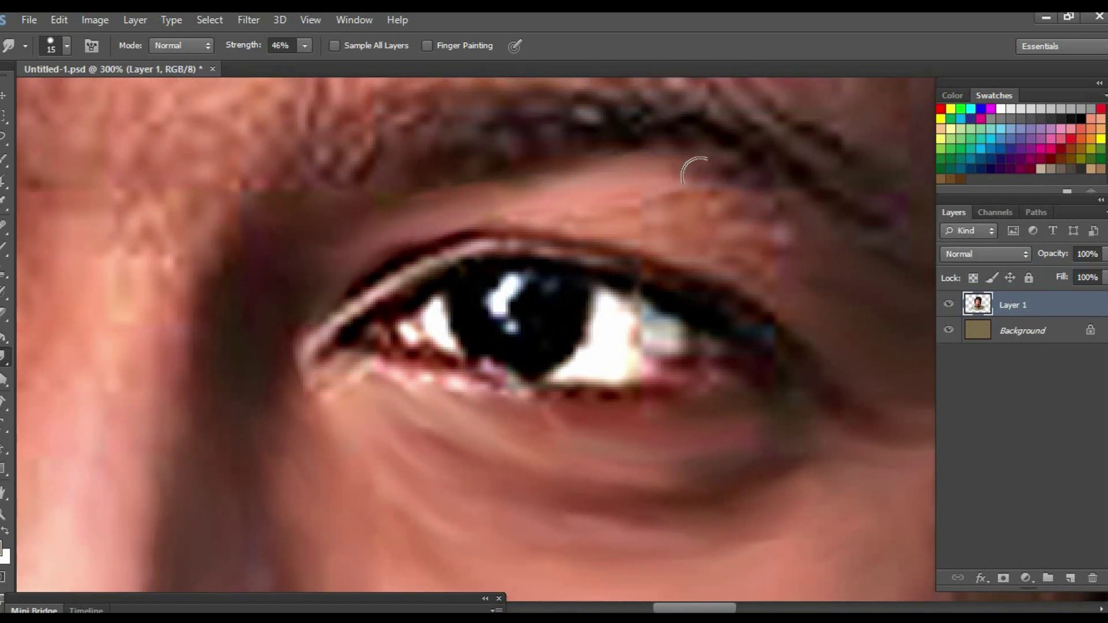
key(bracketright)
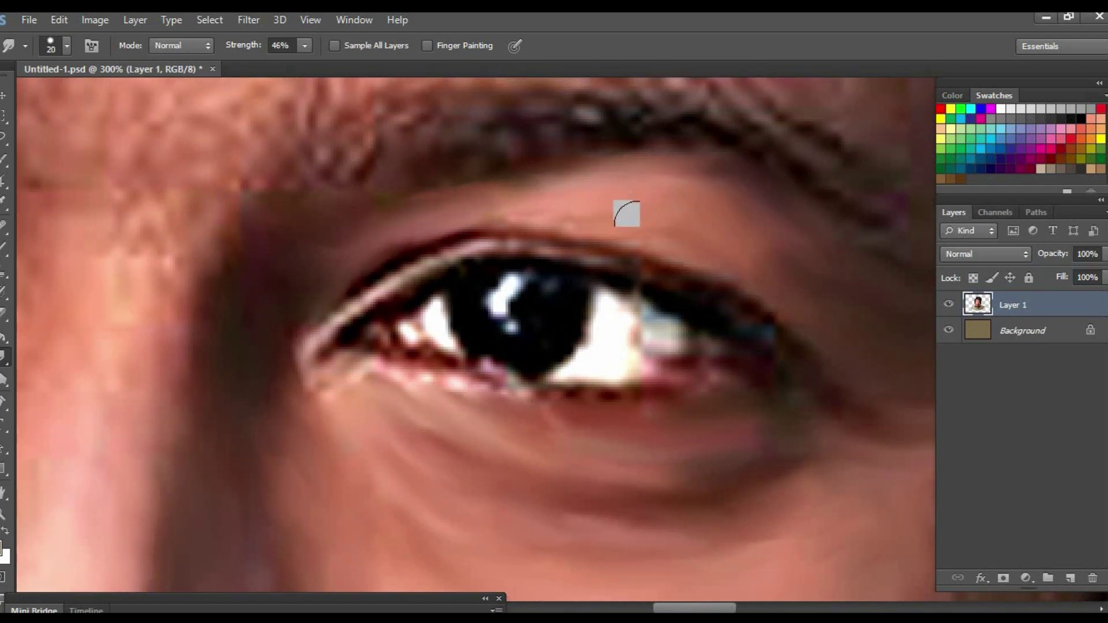
scroll(621, 311, up, 1)
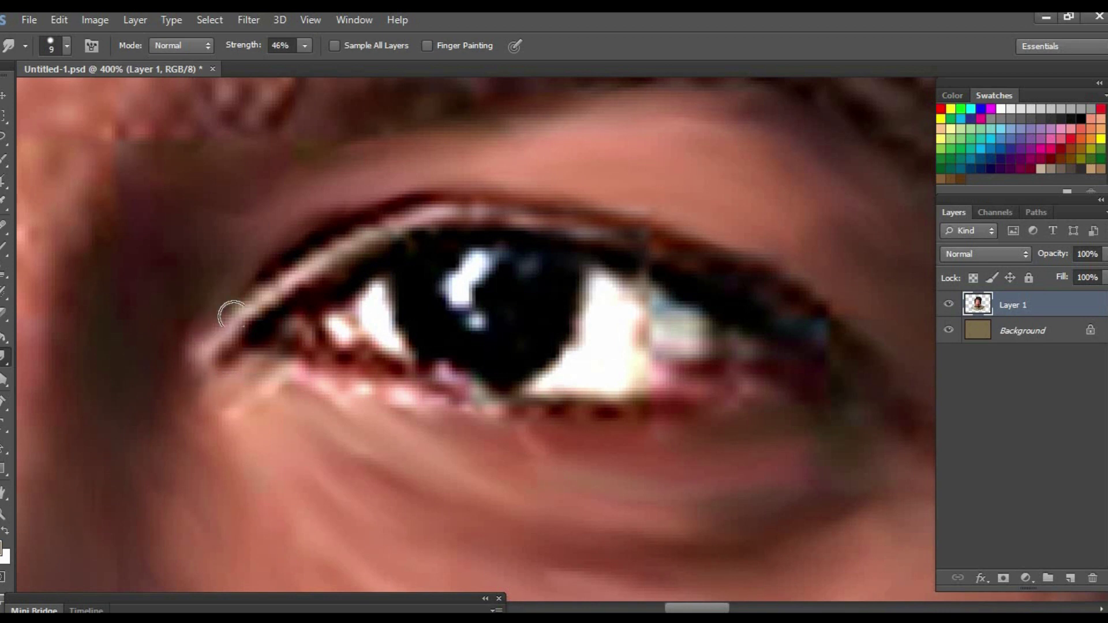
mouse_move(230, 315)
mouse_down()
mouse_move(564, 217)
mouse_move(880, 359)
mouse_up()
mouse_move(283, 263)
mouse_down()
mouse_move(267, 324)
mouse_move(479, 230)
mouse_move(928, 441)
mouse_up()
Blend the under-eye dots, lower lid rim and inner corner by the tear duct
mouse_move(645, 397)
mouse_down()
mouse_move(673, 383)
mouse_move(529, 376)
mouse_move(475, 262)
mouse_move(399, 297)
mouse_move(383, 291)
mouse_move(441, 379)
mouse_move(528, 376)
mouse_up()
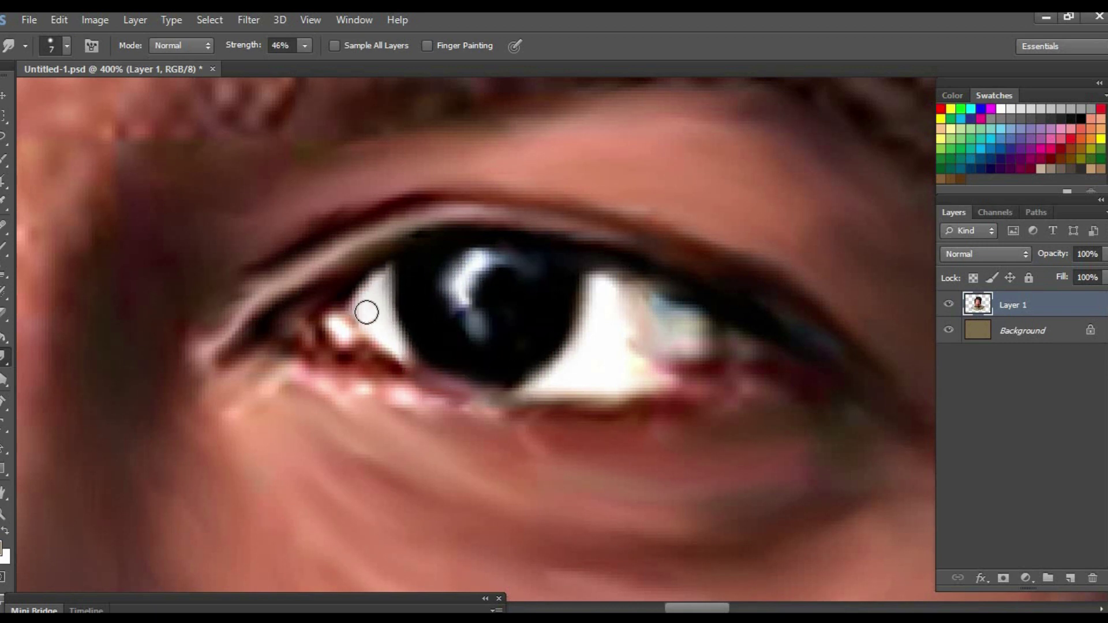
mouse_move(322, 352)
mouse_down()
mouse_move(537, 443)
mouse_move(302, 408)
mouse_move(429, 363)
mouse_up()
scroll(428, 364, right, 5)
mouse_move(530, 361)
mouse_down()
mouse_move(366, 280)
mouse_move(398, 344)
mouse_move(440, 383)
mouse_move(559, 393)
mouse_move(569, 381)
mouse_move(534, 371)
mouse_up()
scroll(535, 371, left, 1)
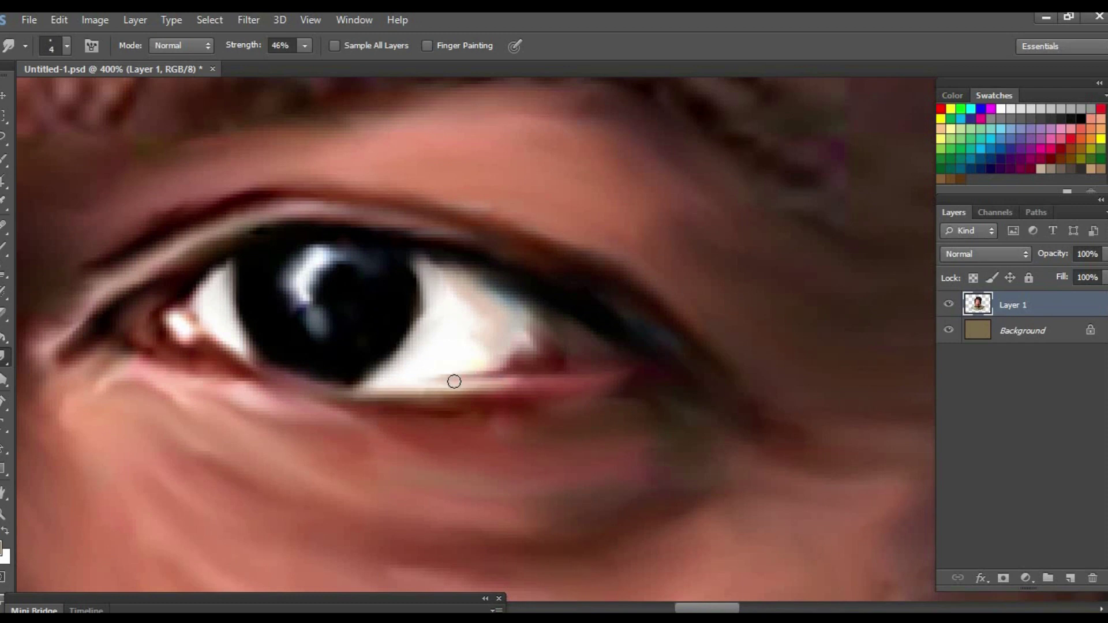
scroll(495, 385, left, 1)
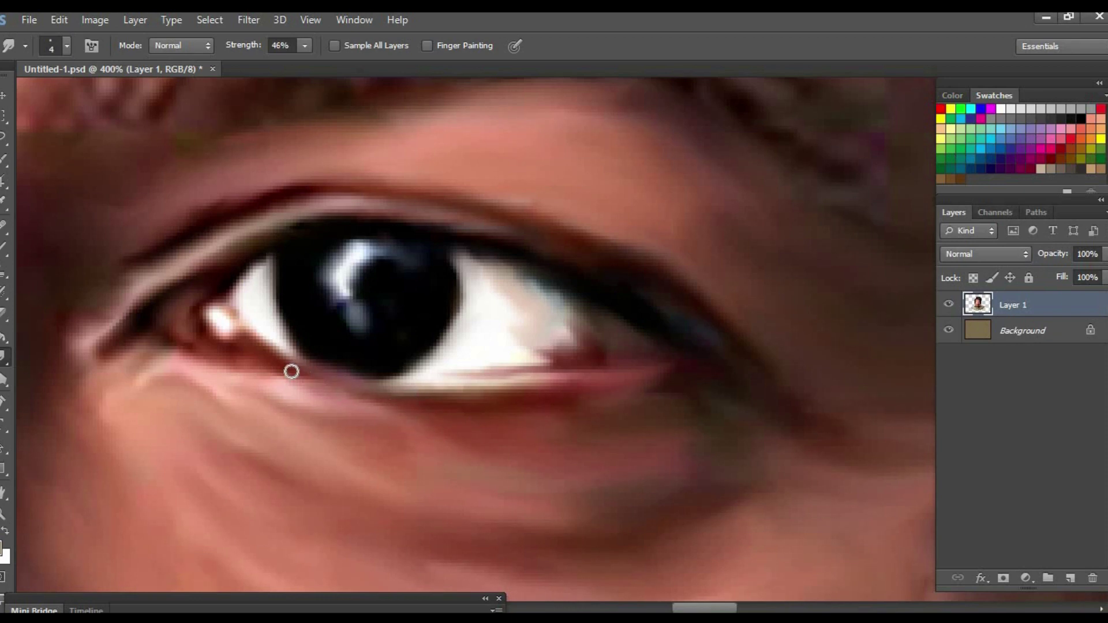
scroll(567, 340, down, 4)
scroll(603, 302, up, 2)
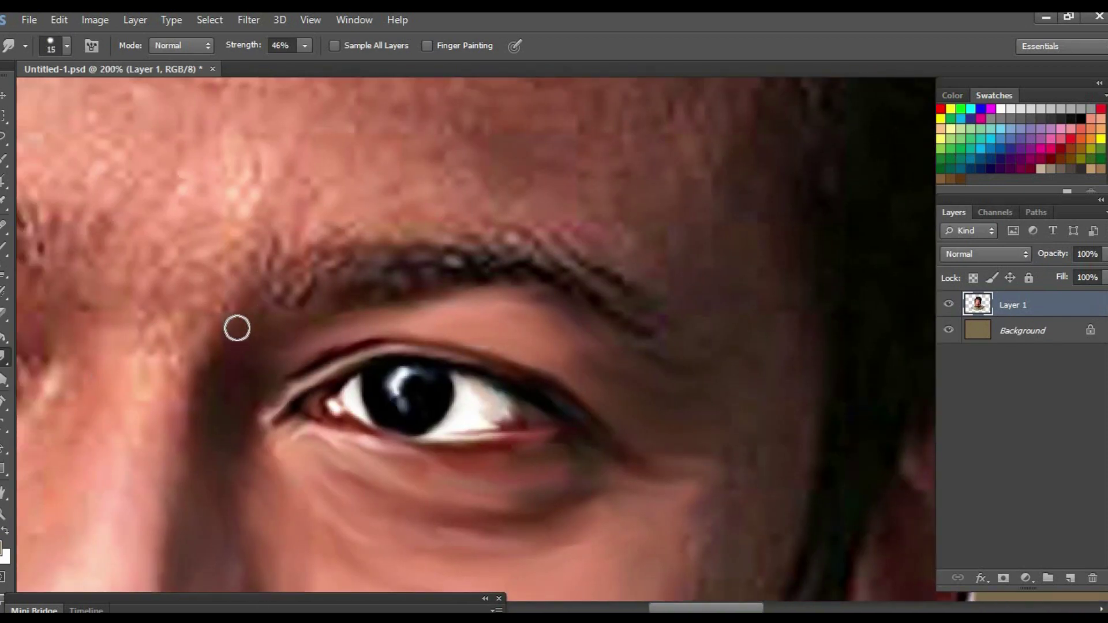
key(bracketleft)
key(bracketleft)
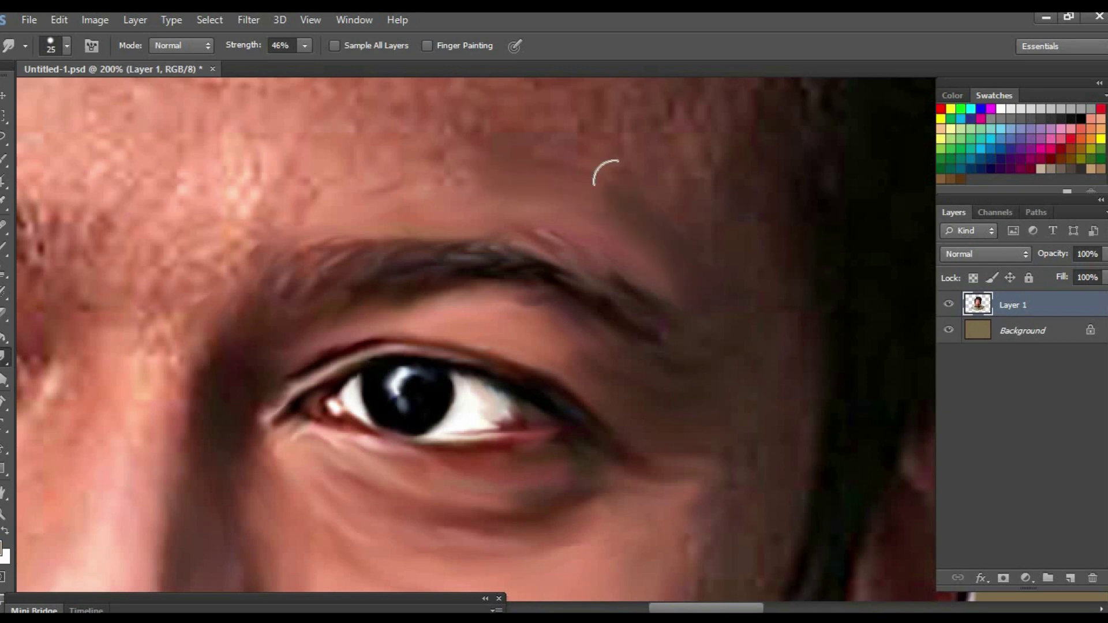
scroll(735, 235, down, 2)
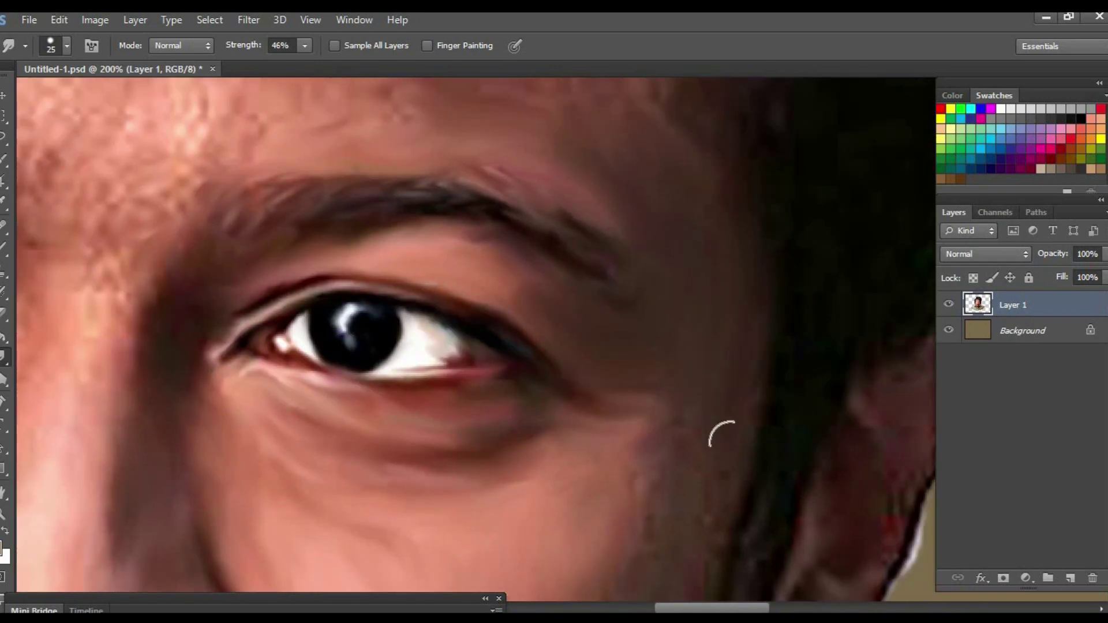
scroll(721, 434, down, 2)
scroll(680, 427, down, 2)
scroll(659, 493, down, 1)
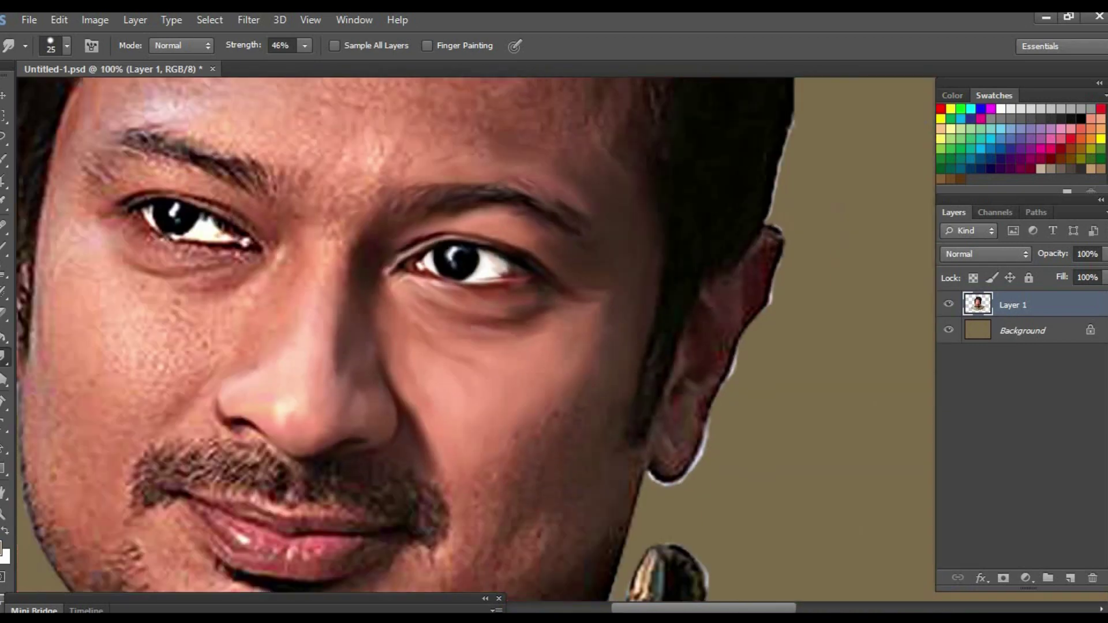
scroll(465, 485, up, 1)
With a larger brush, pull cheek skin tone over the beard at the mouth corner
scroll(465, 485, up, 1)
key(bracketright)
key(bracketright)
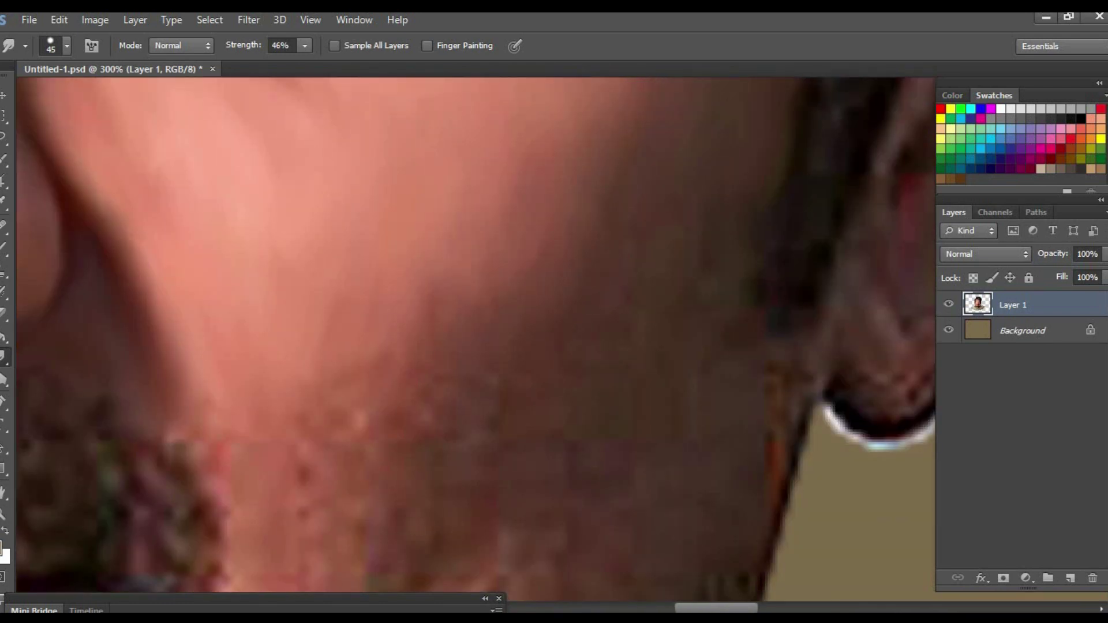
scroll(407, 334, down, 2)
scroll(343, 448, down, 1)
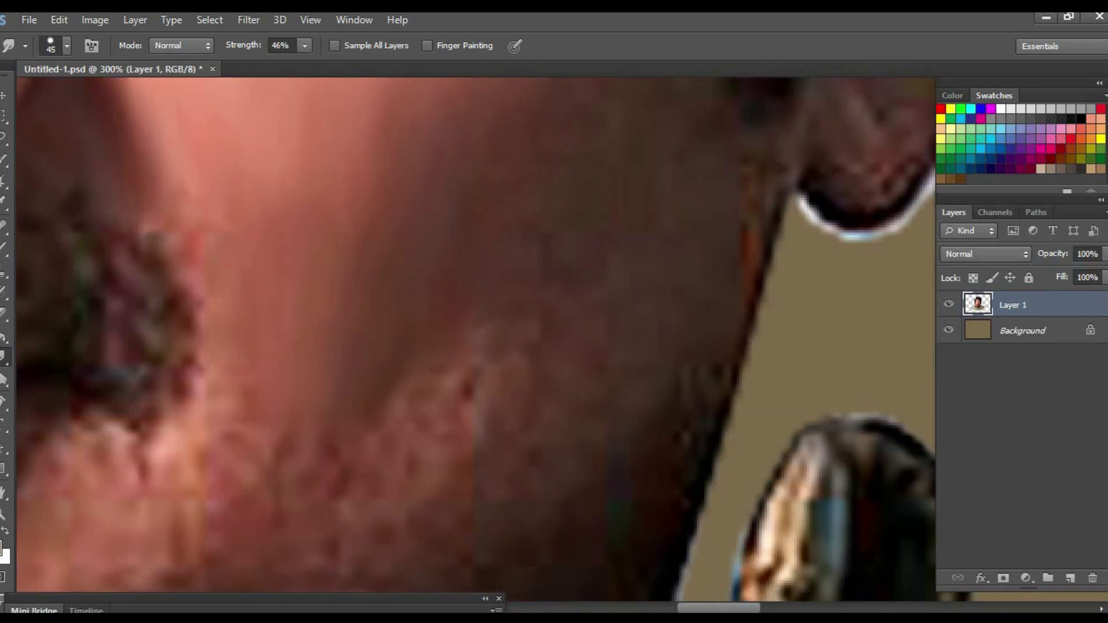
key(bracketright)
scroll(475, 344, right, 2)
scroll(475, 345, up, 1)
scroll(475, 345, down, 1)
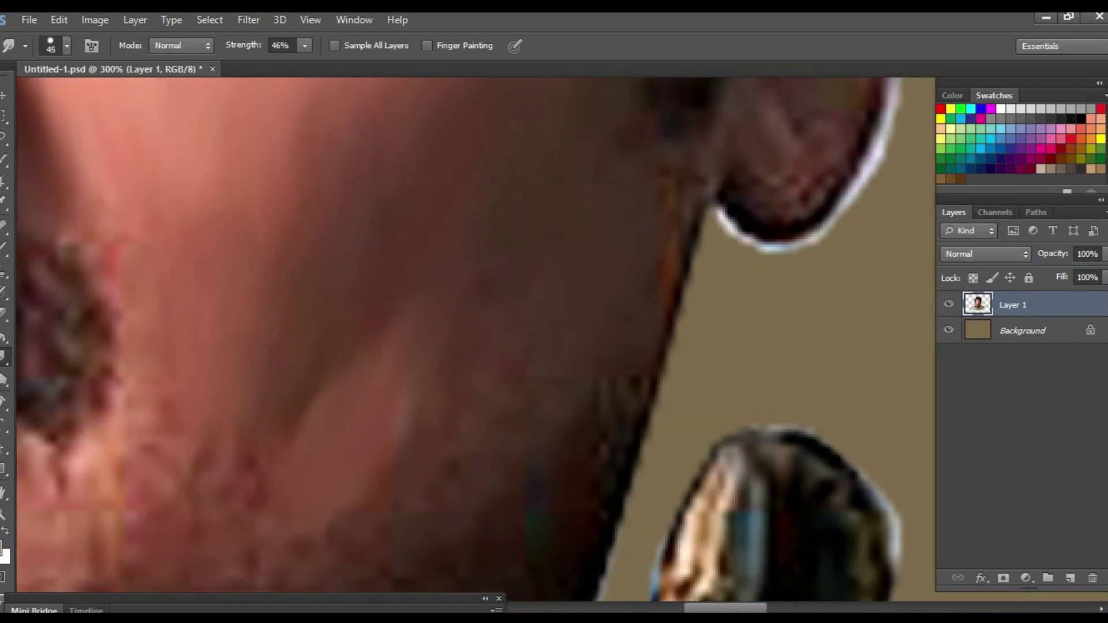
scroll(427, 156, down, 3)
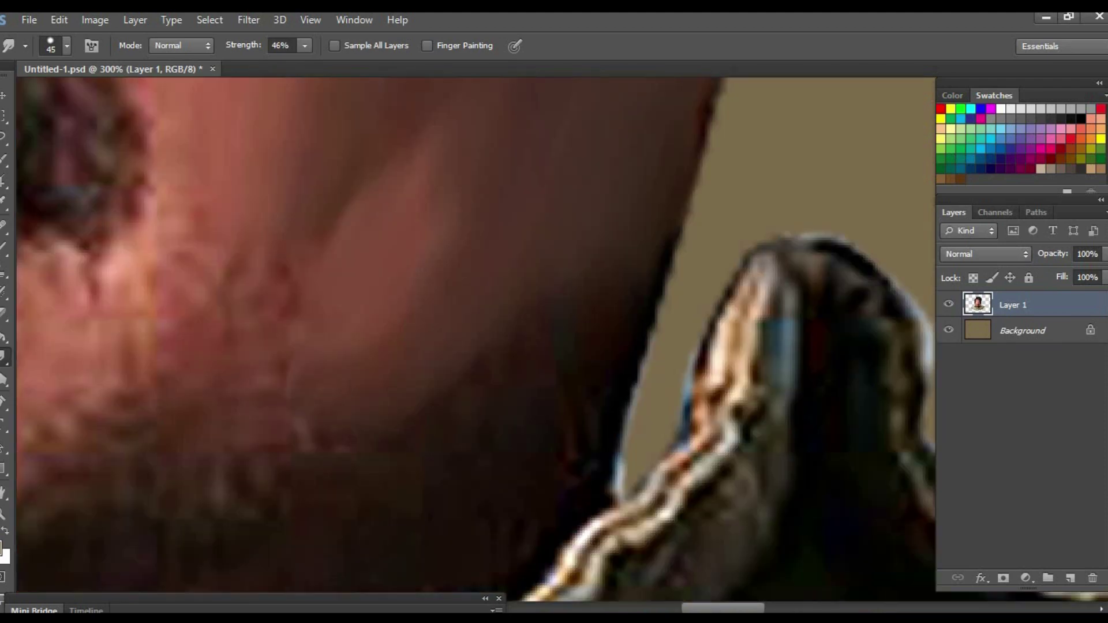
scroll(860, 411, down, 3)
scroll(860, 410, up, 3)
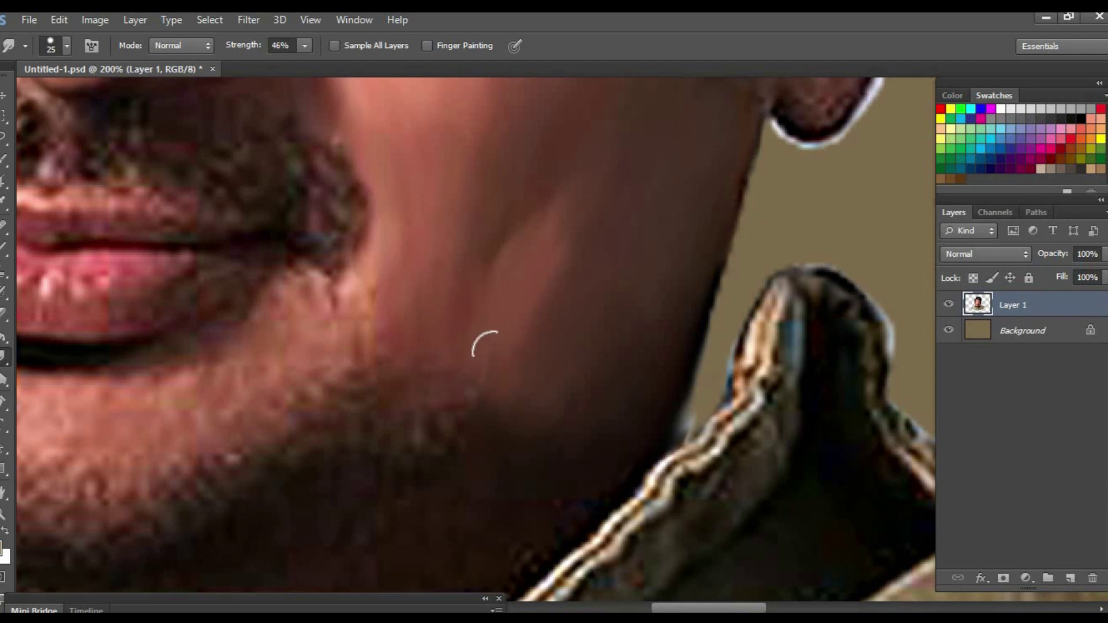
scroll(436, 311, left, 3)
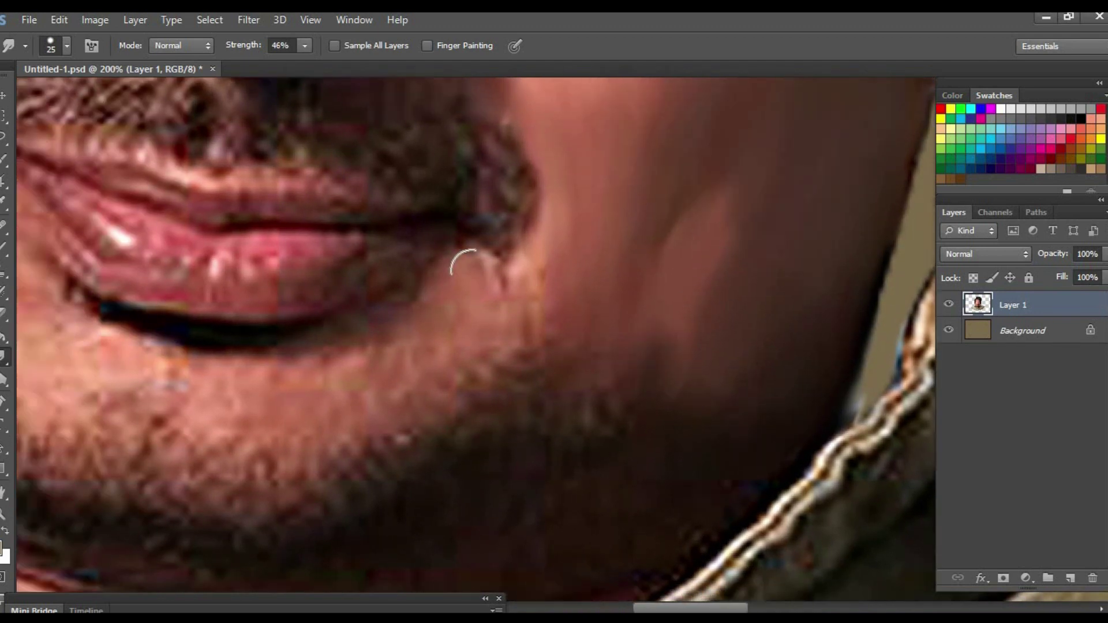
drag(551, 225, 434, 309)
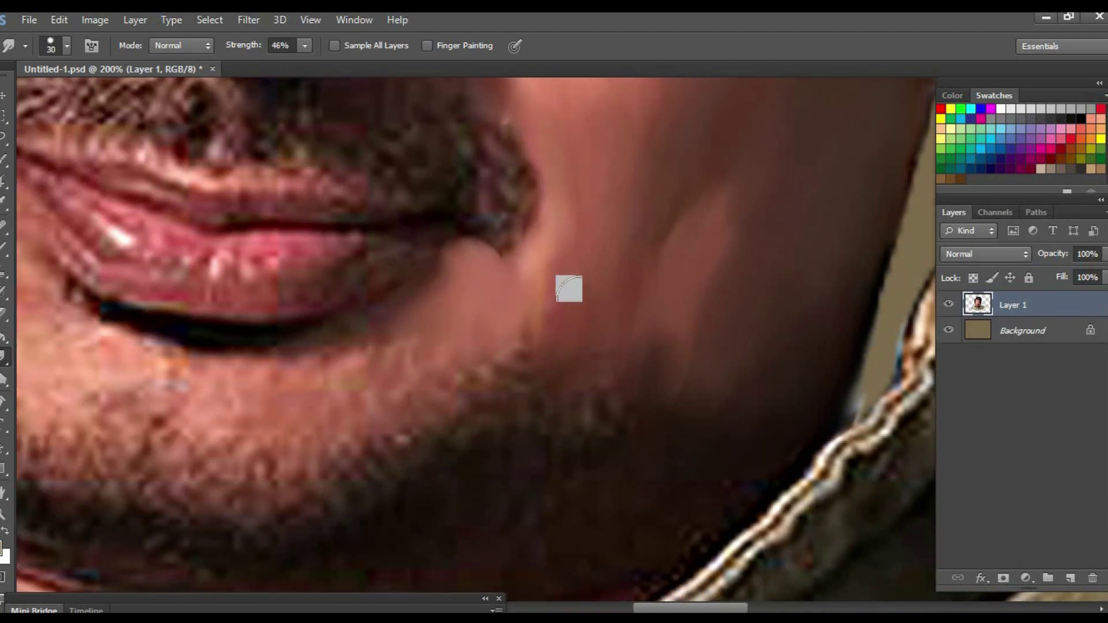
mouse_move(569, 289)
mouse_down()
mouse_move(487, 371)
mouse_move(514, 408)
mouse_up()
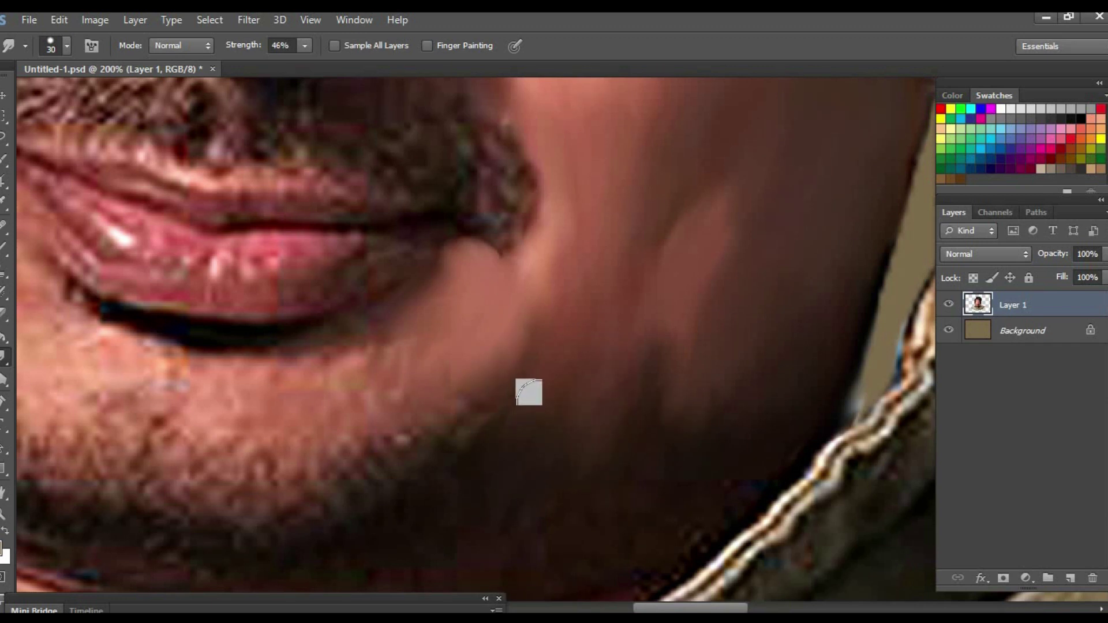
Smooth skin over the beard left of the mouth and the stubble below the lip
scroll(529, 392, left, 2)
scroll(554, 300, left, 2)
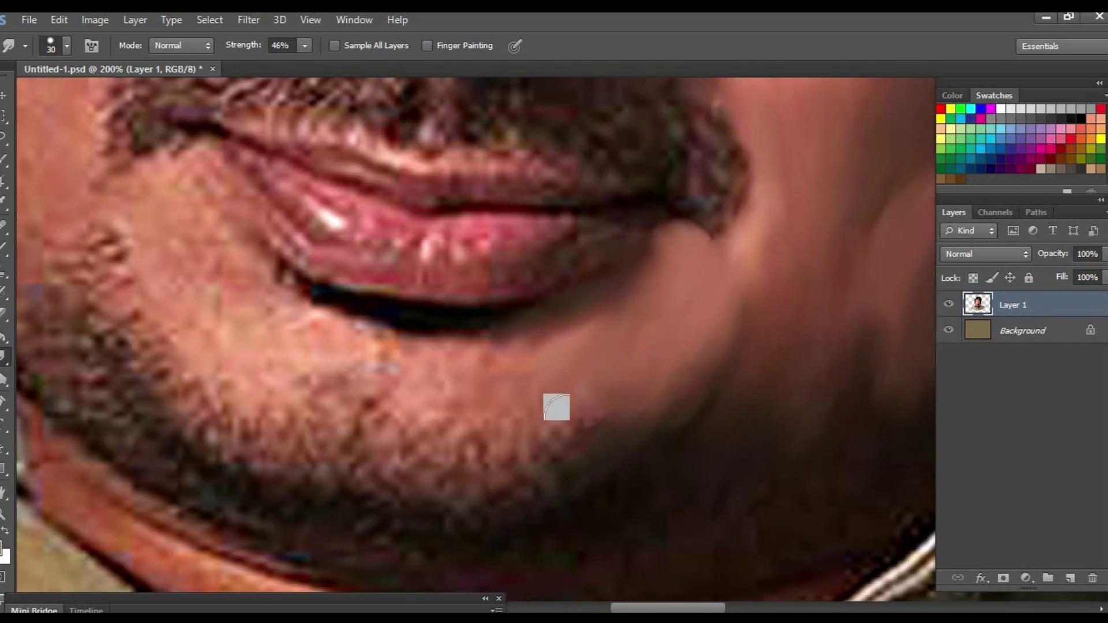
scroll(556, 408, up, 2)
scroll(557, 408, left, 2)
mouse_move(247, 258)
mouse_down()
mouse_move(299, 341)
mouse_move(272, 359)
mouse_move(413, 470)
mouse_move(507, 447)
mouse_move(383, 492)
mouse_move(378, 465)
mouse_up()
key(bracketright)
scroll(516, 443, down, 2)
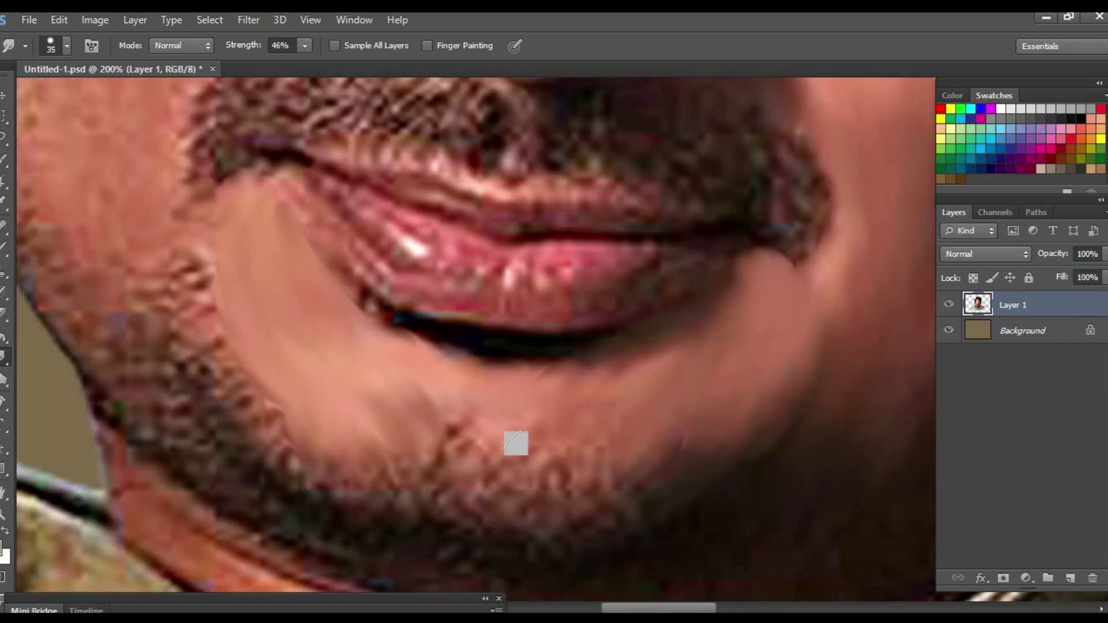
mouse_move(515, 443)
mouse_down()
mouse_move(546, 475)
mouse_move(613, 485)
mouse_move(420, 410)
mouse_move(377, 462)
mouse_move(201, 295)
mouse_move(227, 398)
mouse_move(381, 502)
mouse_move(464, 508)
mouse_move(483, 465)
mouse_move(319, 405)
mouse_move(248, 399)
mouse_move(213, 363)
mouse_up()
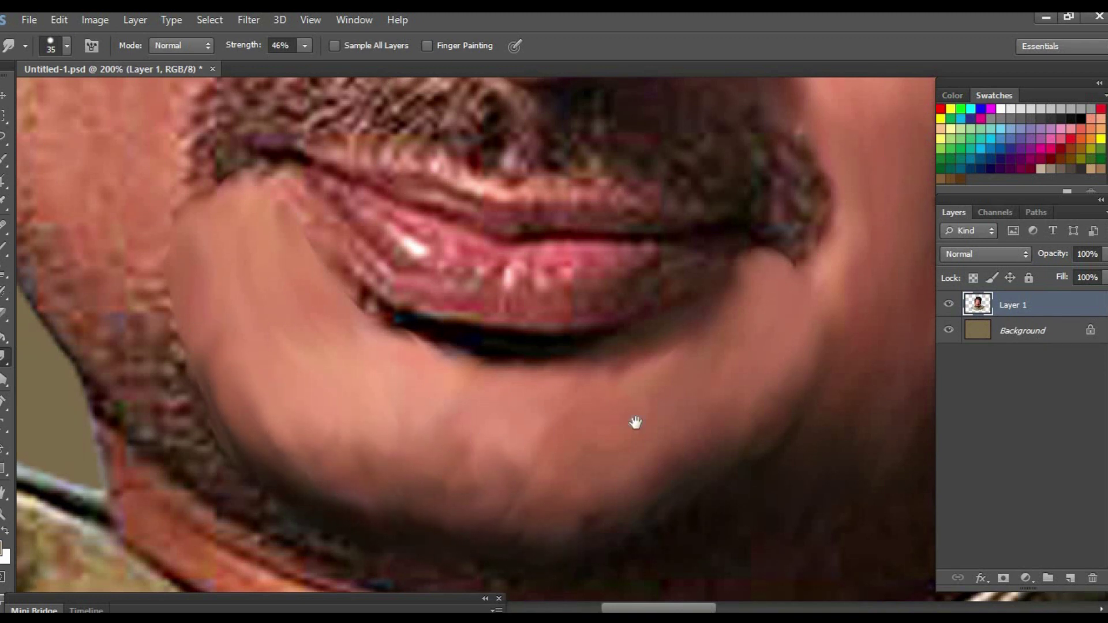
drag(635, 422, 514, 445)
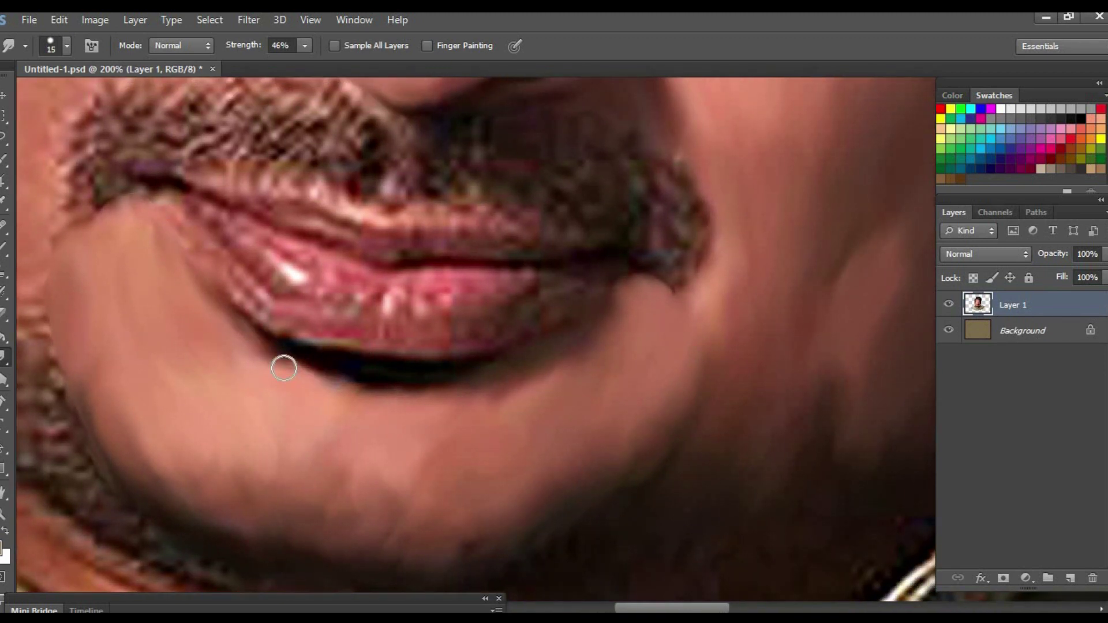
Smooth the dark line under the lower lip and streak the lip toward its right corner
drag(284, 368, 350, 355)
drag(630, 246, 569, 346)
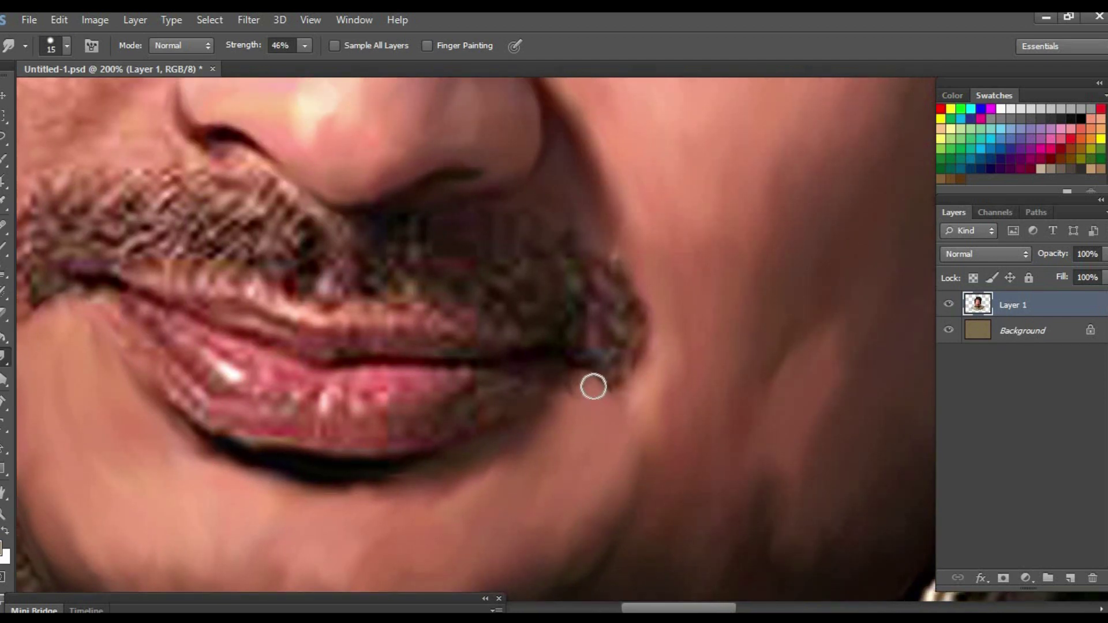
drag(593, 400, 761, 443)
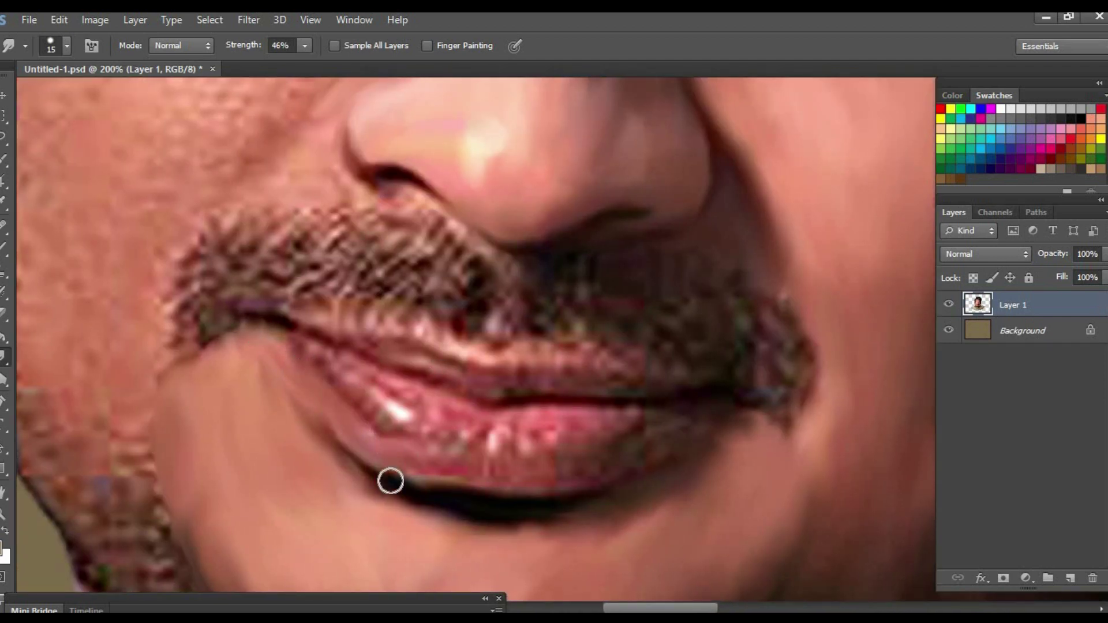
mouse_move(499, 445)
mouse_down()
mouse_move(527, 470)
mouse_move(632, 419)
mouse_up()
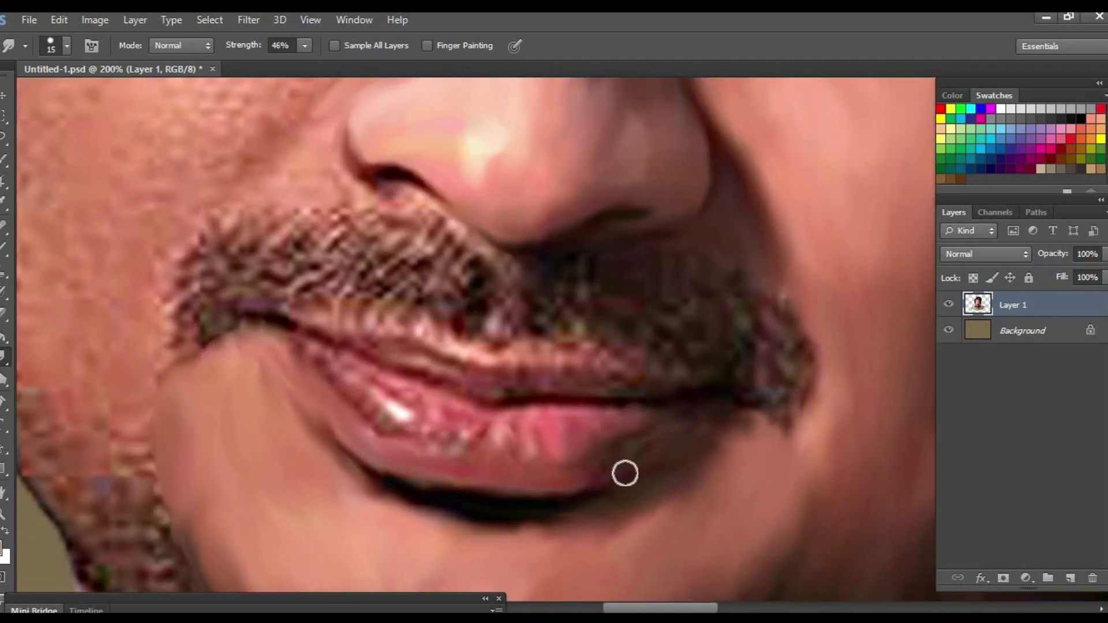
drag(624, 473, 717, 508)
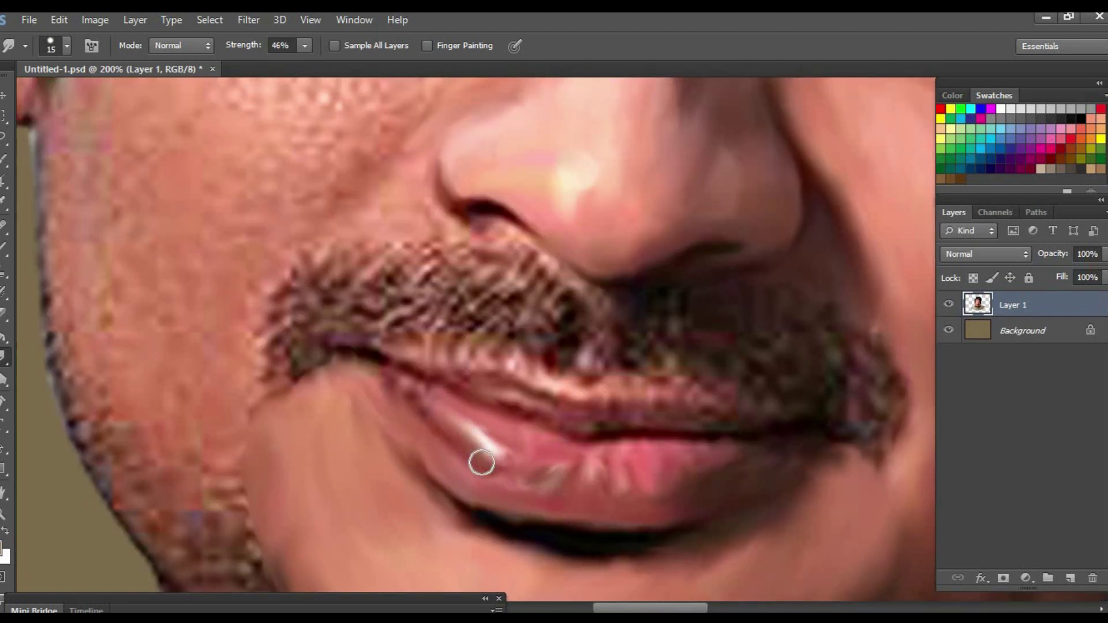
scroll(488, 458, right, 2)
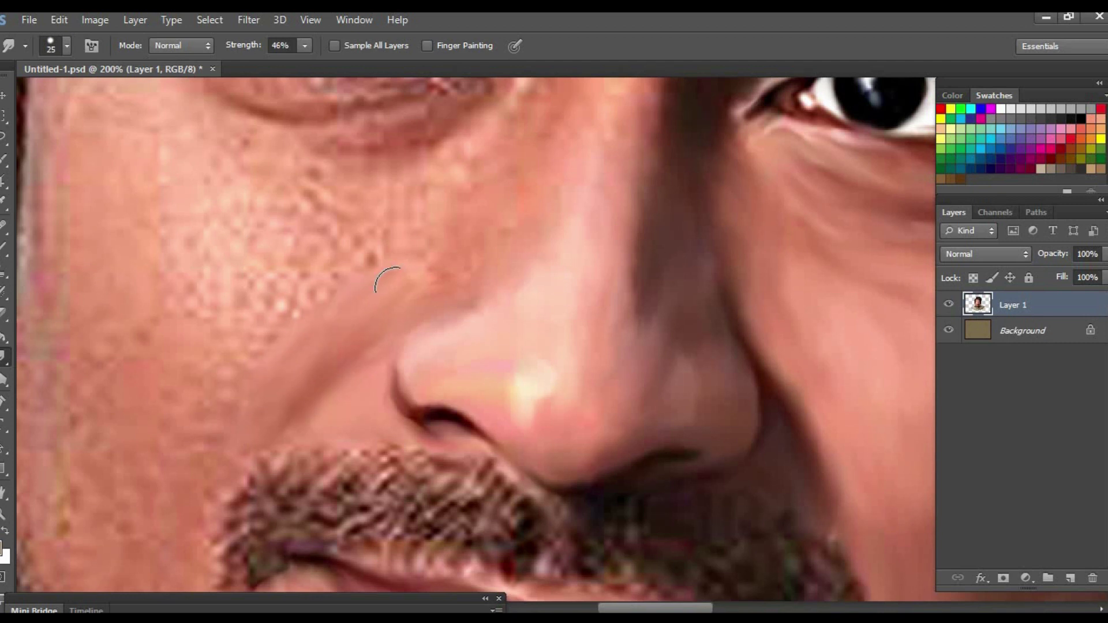
With a larger brush, smudge the cheek stubble and the stubble down the left jaw edge
drag(536, 339, 501, 436)
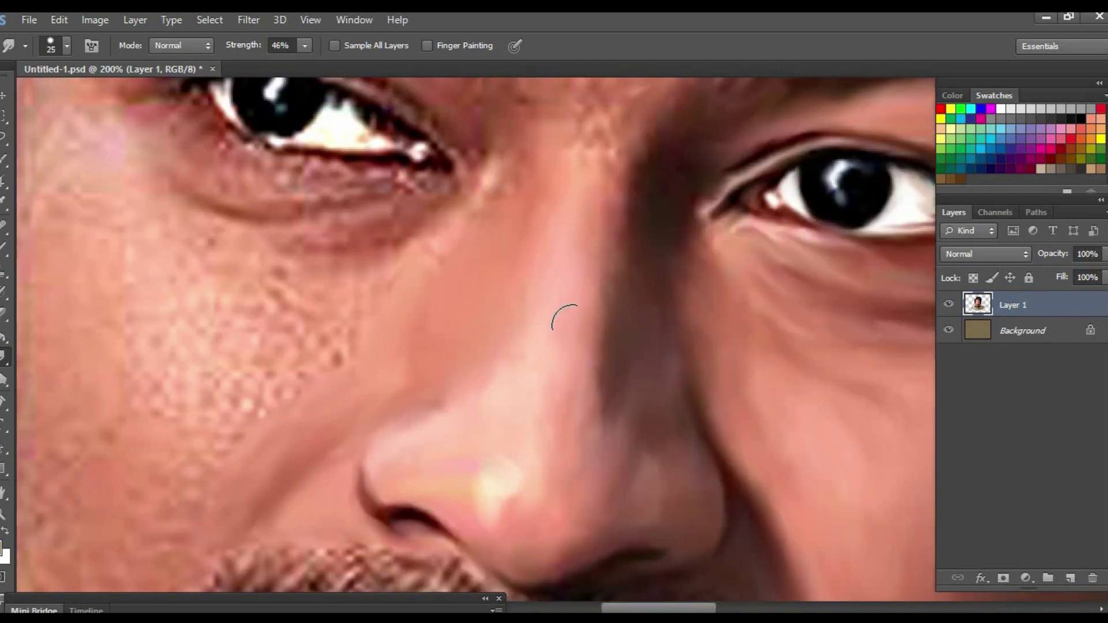
drag(516, 349, 557, 245)
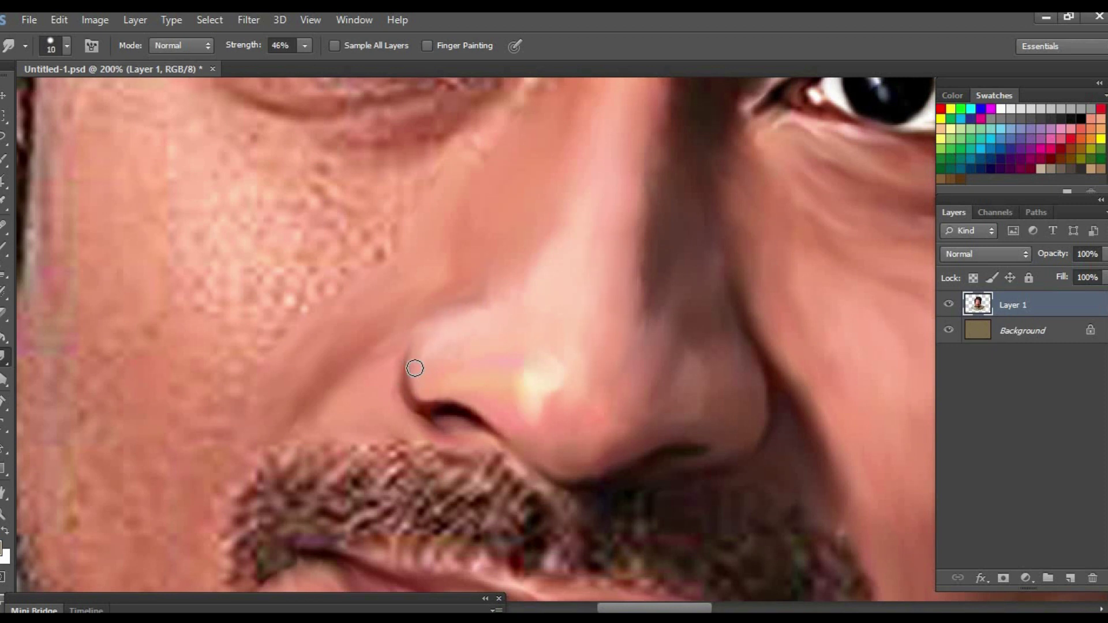
drag(314, 425, 305, 474)
key(bracketright)
key(bracketright)
key(bracketright)
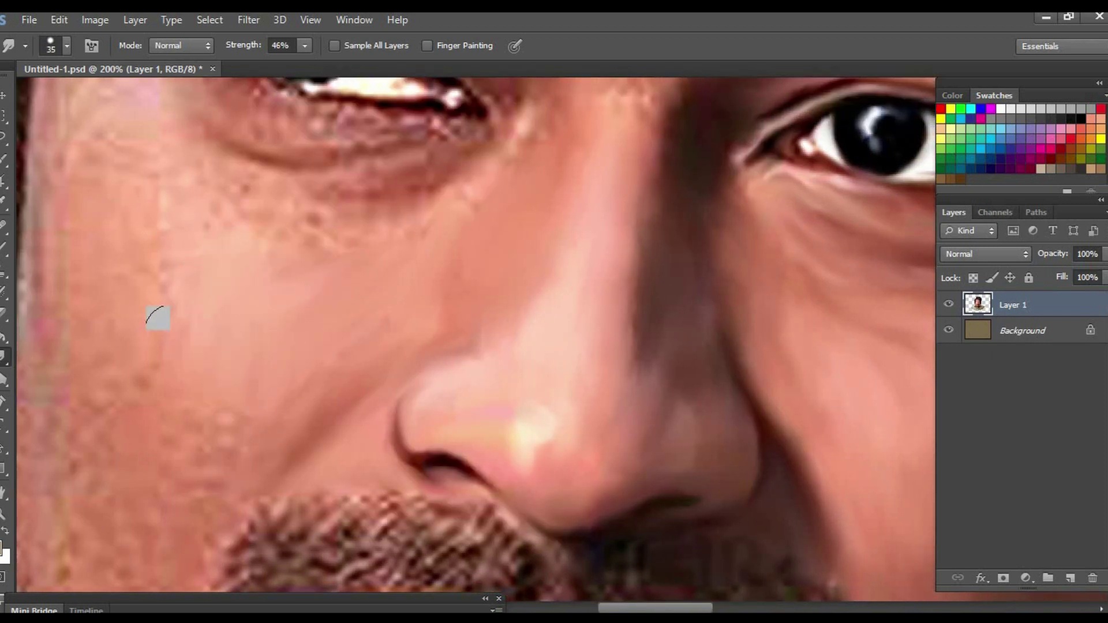
drag(275, 379, 361, 298)
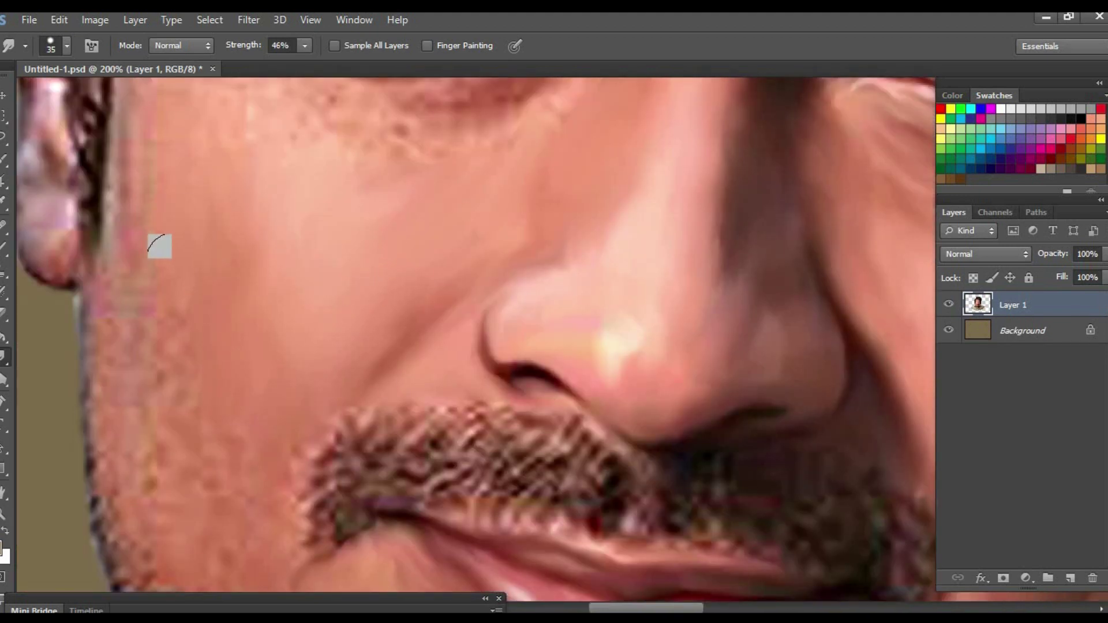
drag(115, 232, 145, 239)
drag(71, 218, 148, 342)
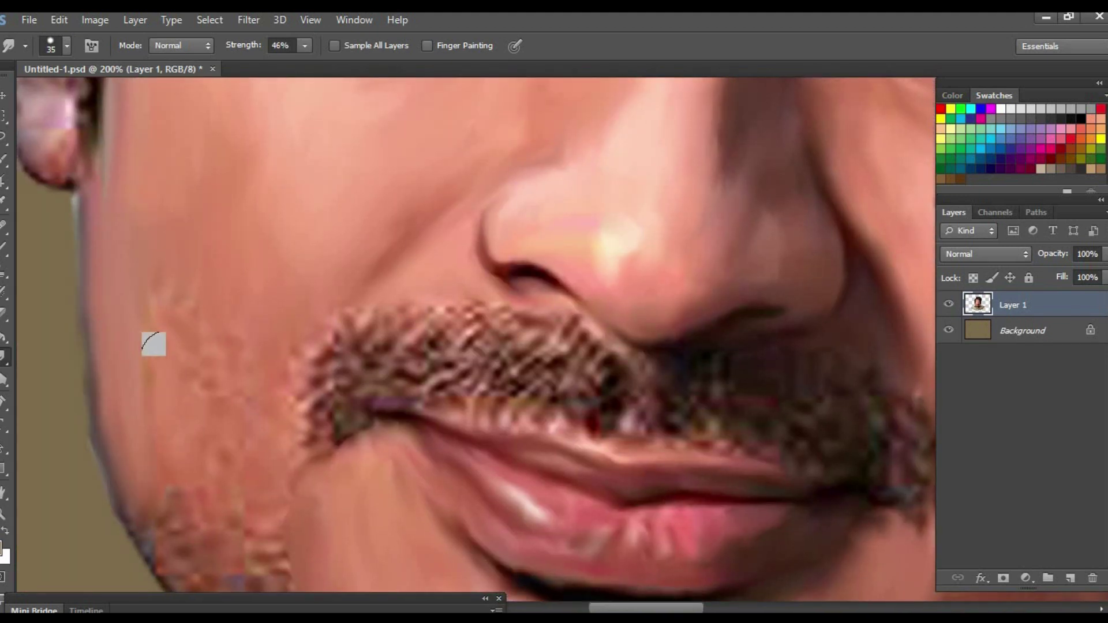
mouse_move(137, 383)
mouse_down()
mouse_move(79, 309)
mouse_move(89, 416)
mouse_up()
Blend the jaw edge and chin shadow smoothly into the neckline
scroll(102, 312, down, 3)
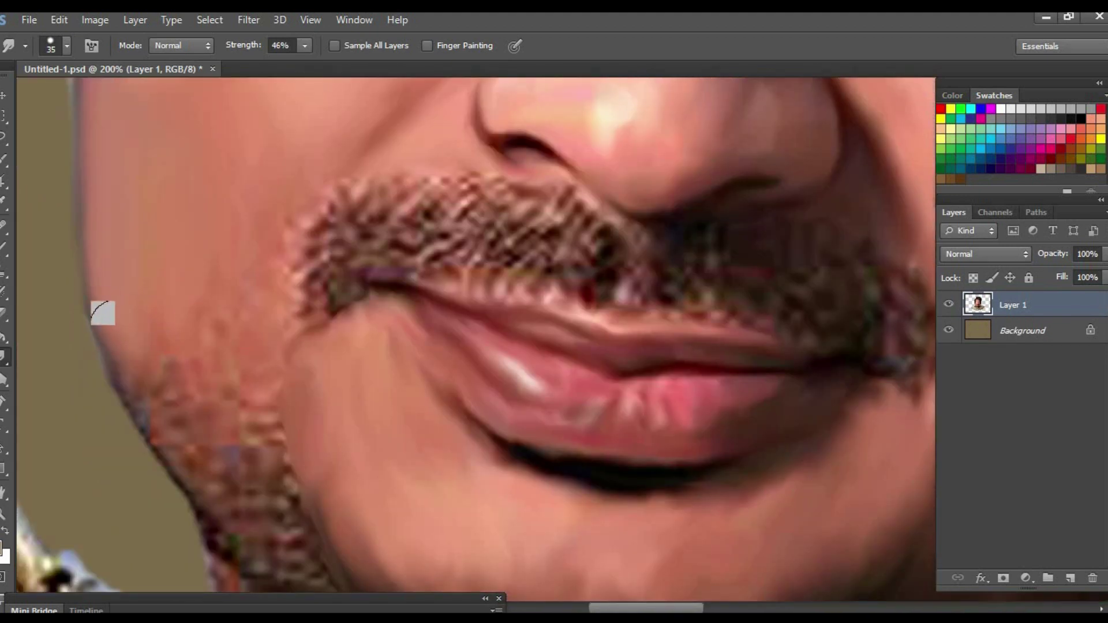
scroll(143, 414, down, 2)
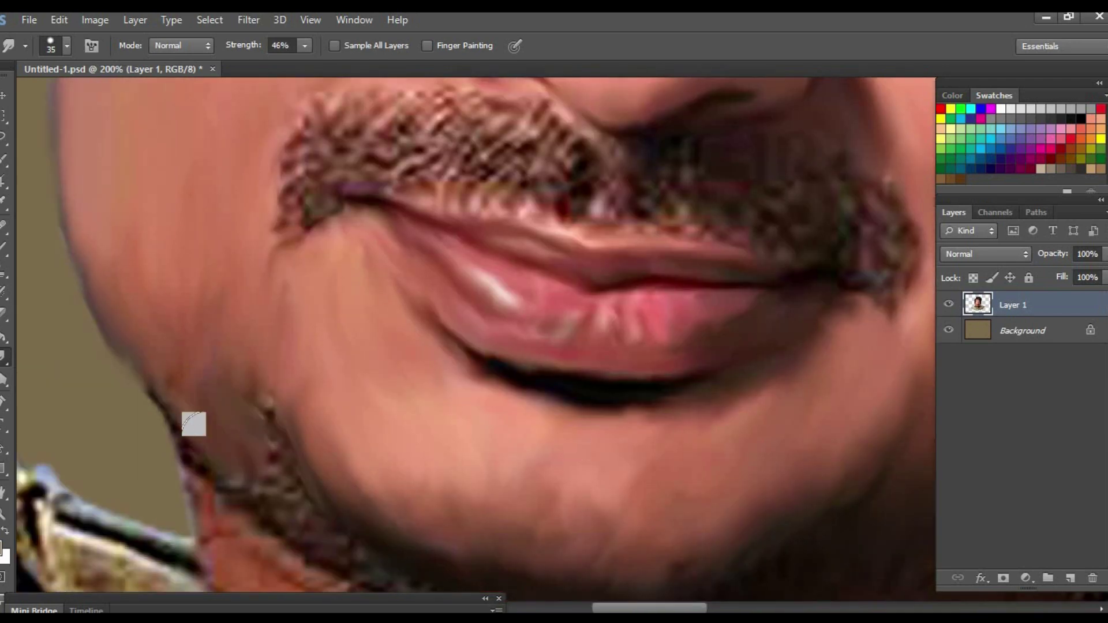
scroll(341, 369, up, 1)
scroll(425, 544, up, 6)
scroll(425, 544, left, 2)
key(bracketright)
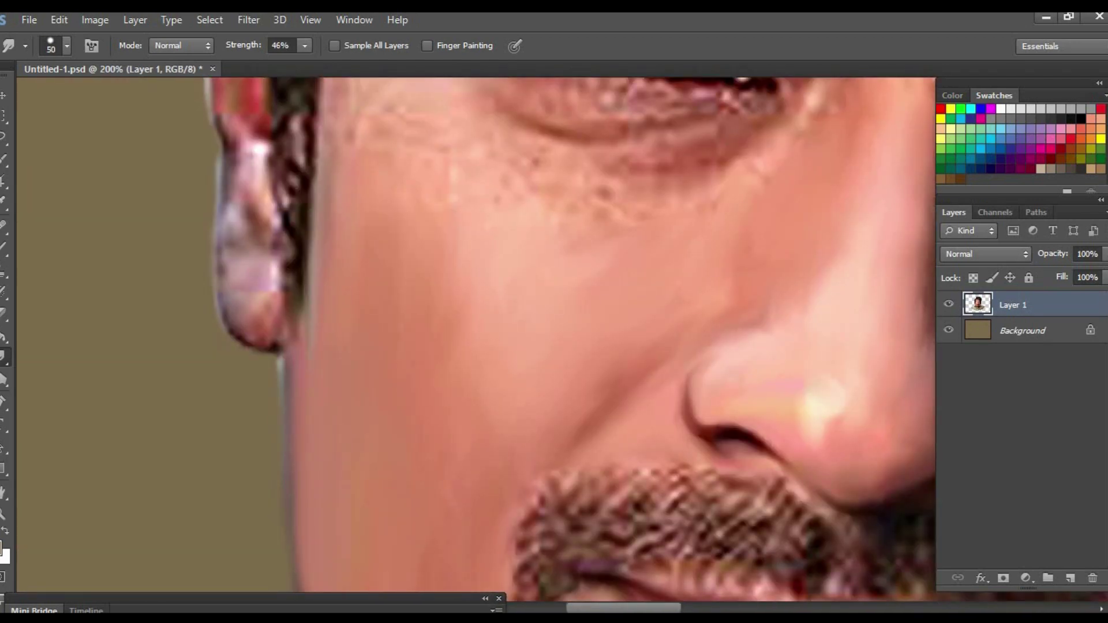
scroll(427, 519, down, 7)
drag(380, 297, 270, 211)
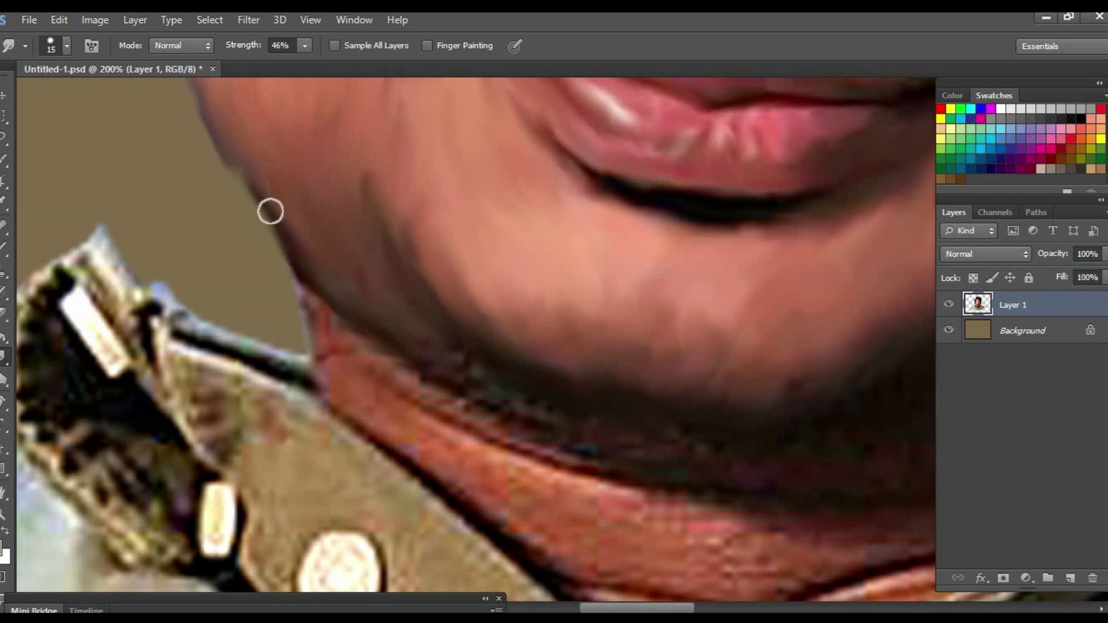
mouse_move(318, 319)
mouse_down()
mouse_move(462, 388)
mouse_move(621, 443)
mouse_up()
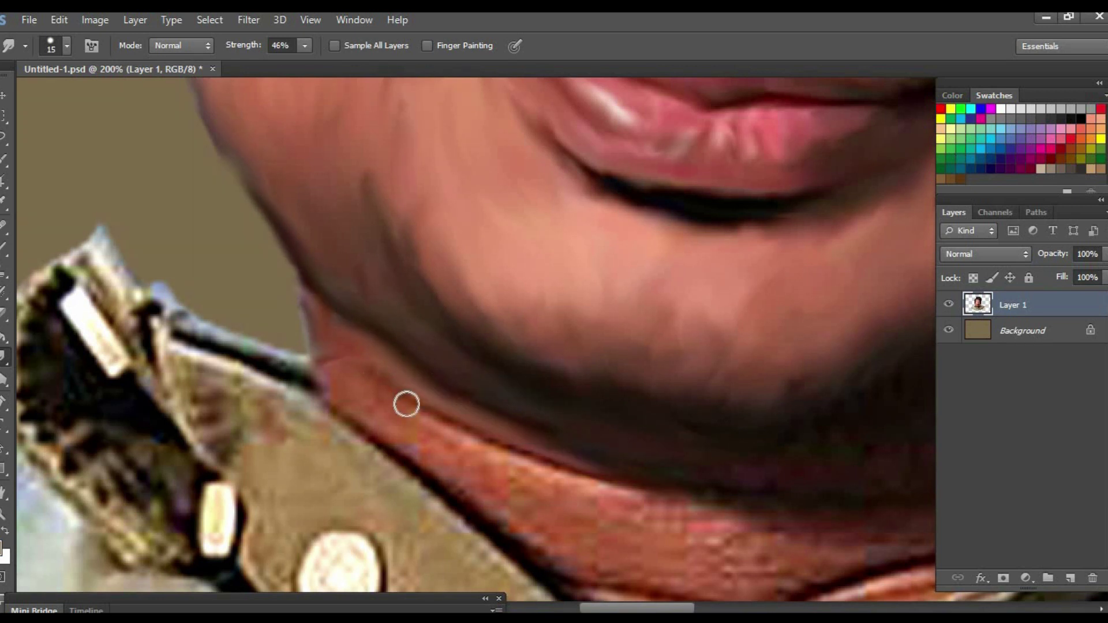
mouse_move(406, 401)
mouse_down()
mouse_move(607, 486)
mouse_move(331, 348)
mouse_move(522, 505)
mouse_up()
Smooth the neck skin below the chin and review the whole image
scroll(410, 405, right, 5)
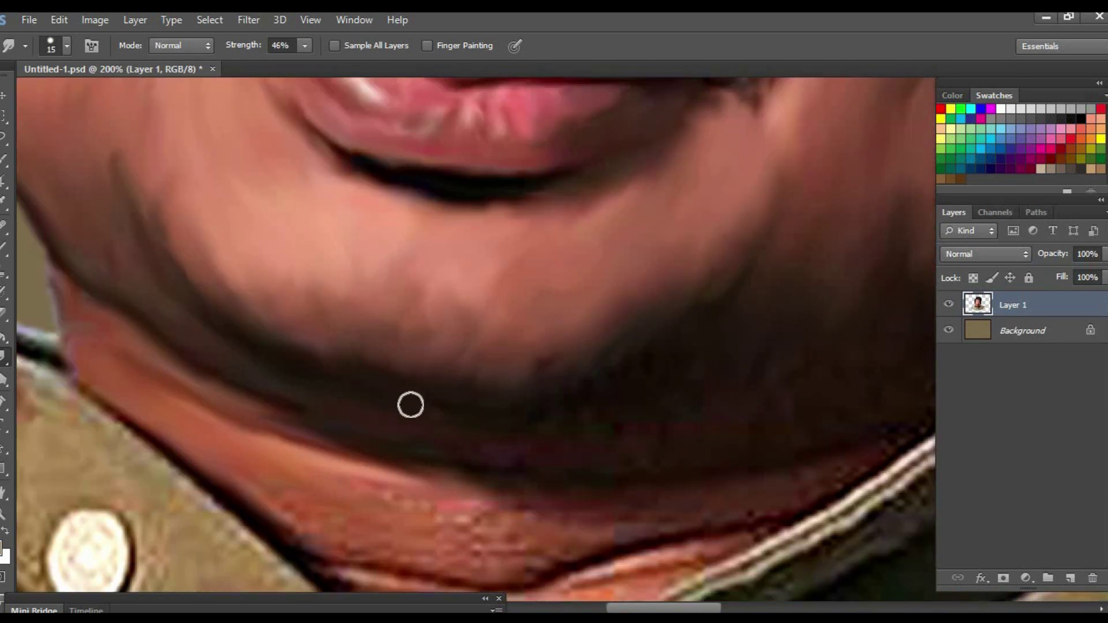
scroll(775, 348, right, 3)
key(bracketright)
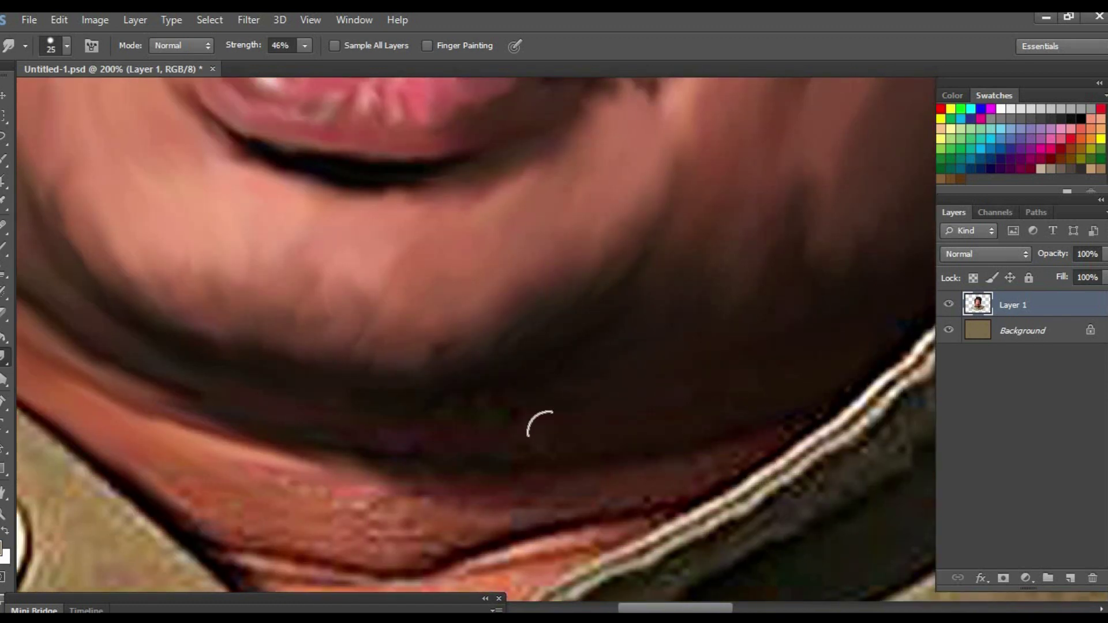
scroll(404, 415, left, 3)
key(bracketleft)
scroll(725, 465, right, 3)
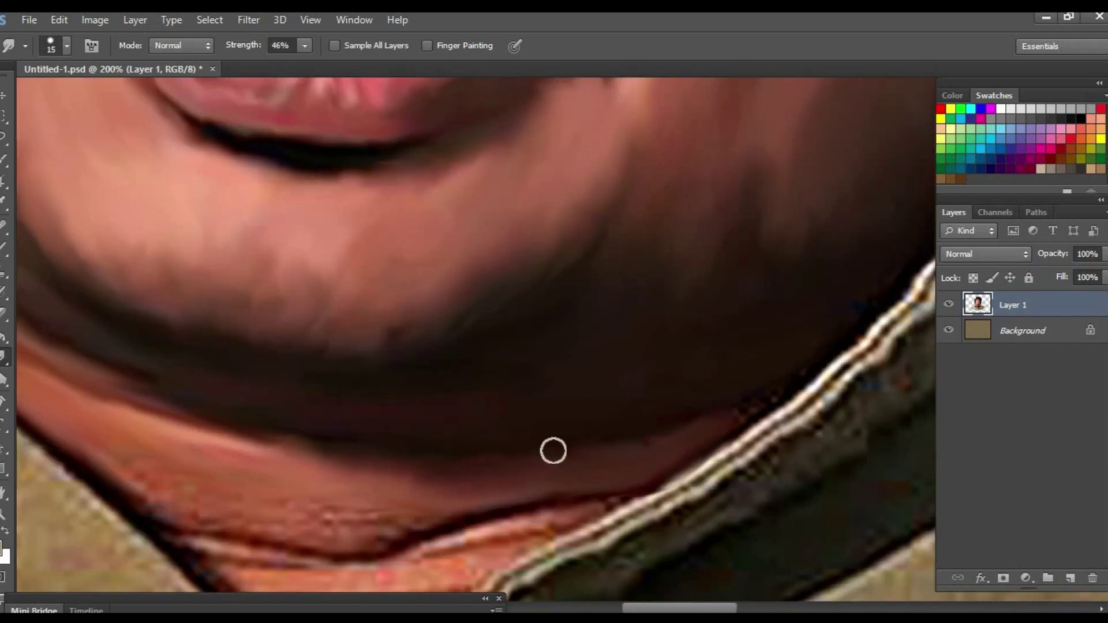
scroll(541, 459, down, 5)
key(bracketright)
mouse_move(489, 457)
mouse_down()
mouse_move(562, 496)
mouse_move(391, 519)
mouse_up()
scroll(391, 520, down, 3)
scroll(390, 519, right, 1)
mouse_move(362, 444)
mouse_down()
mouse_move(404, 467)
mouse_move(363, 374)
mouse_up()
key(ctrl+0)
Zoom in and smudge the blotchy skin under the eye
key(ctrl+plus)
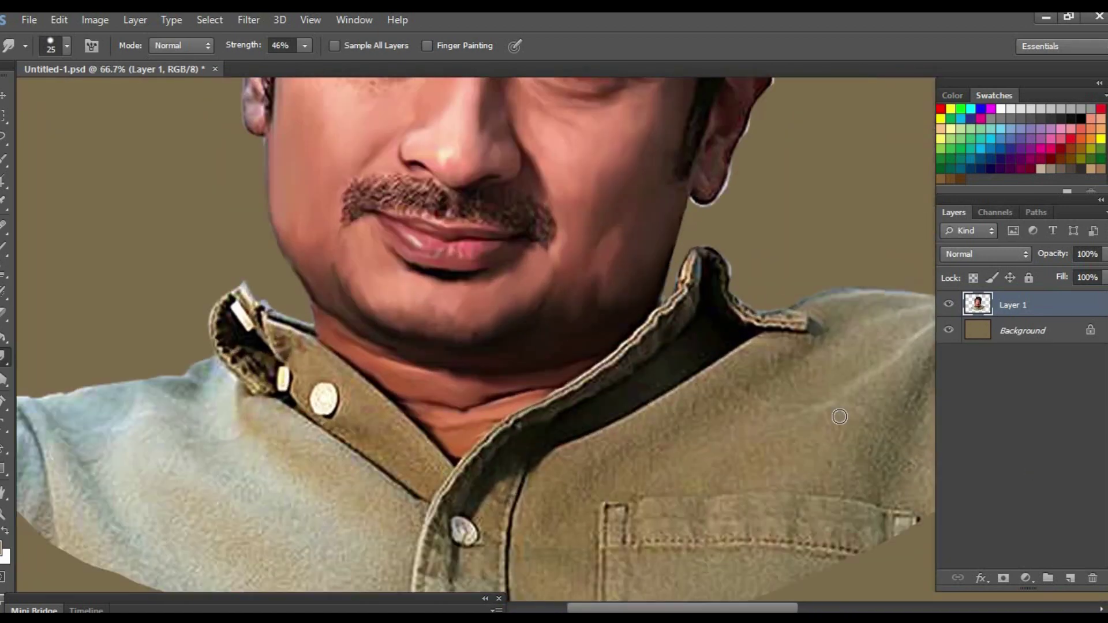
key(ctrl+plus)
key(ctrl+plus)
key(ctrl+plus)
key(ctrl+plus)
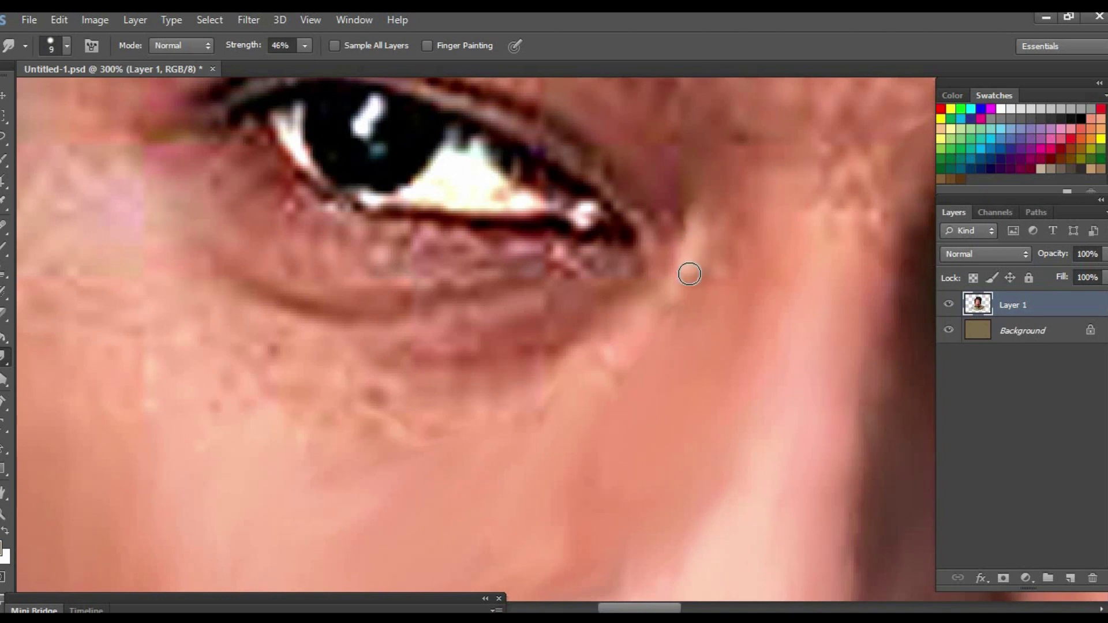
key(bracketright)
key(bracketright)
mouse_move(543, 270)
mouse_down()
mouse_move(440, 277)
mouse_move(593, 292)
mouse_move(519, 317)
mouse_move(537, 294)
mouse_move(521, 416)
mouse_up()
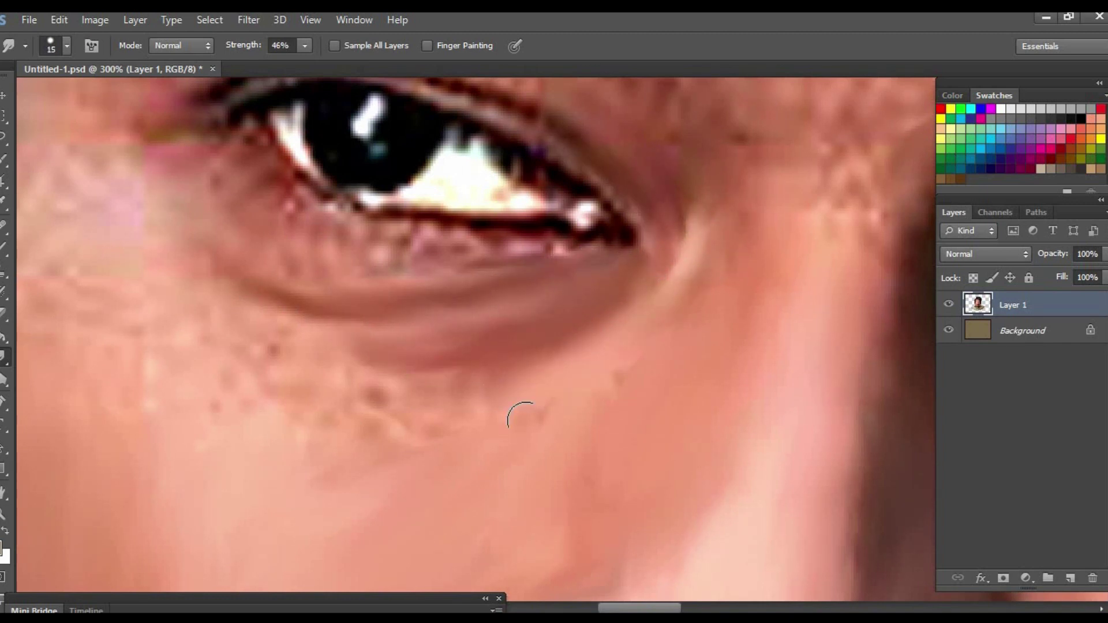
drag(730, 369, 713, 357)
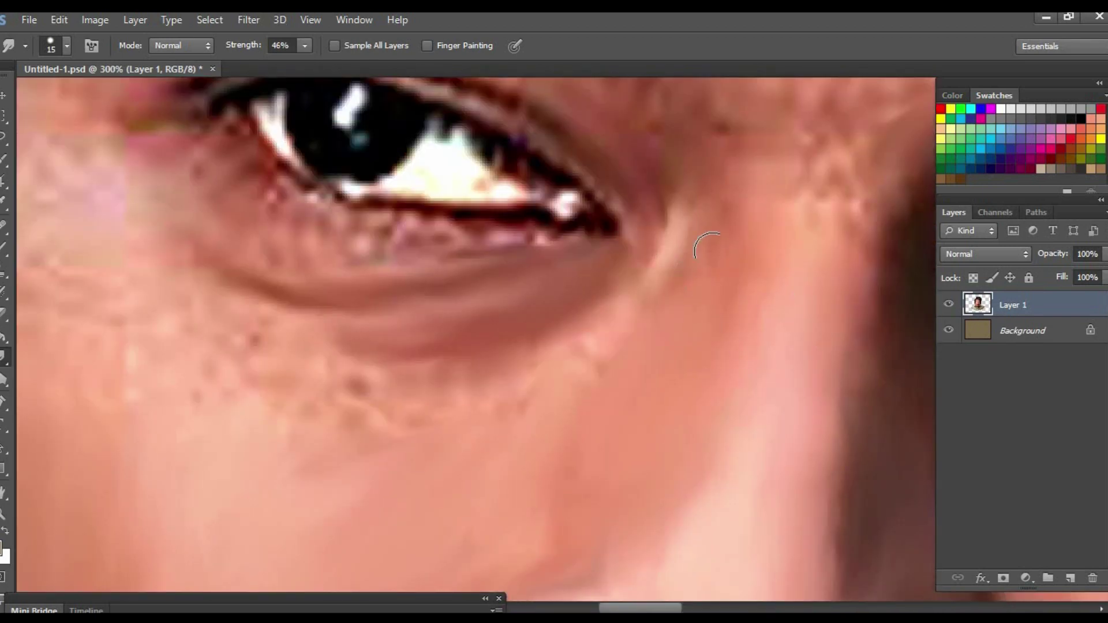
drag(598, 345, 723, 361)
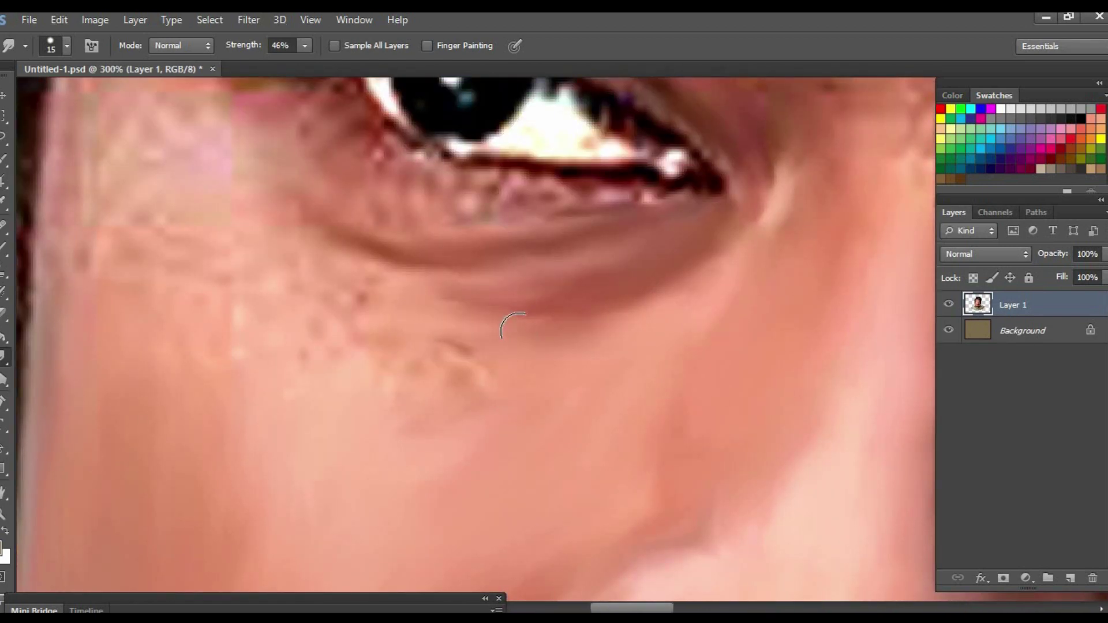
Smooth the remaining skin texture below the eye with a larger brush
key(ctrl+minus)
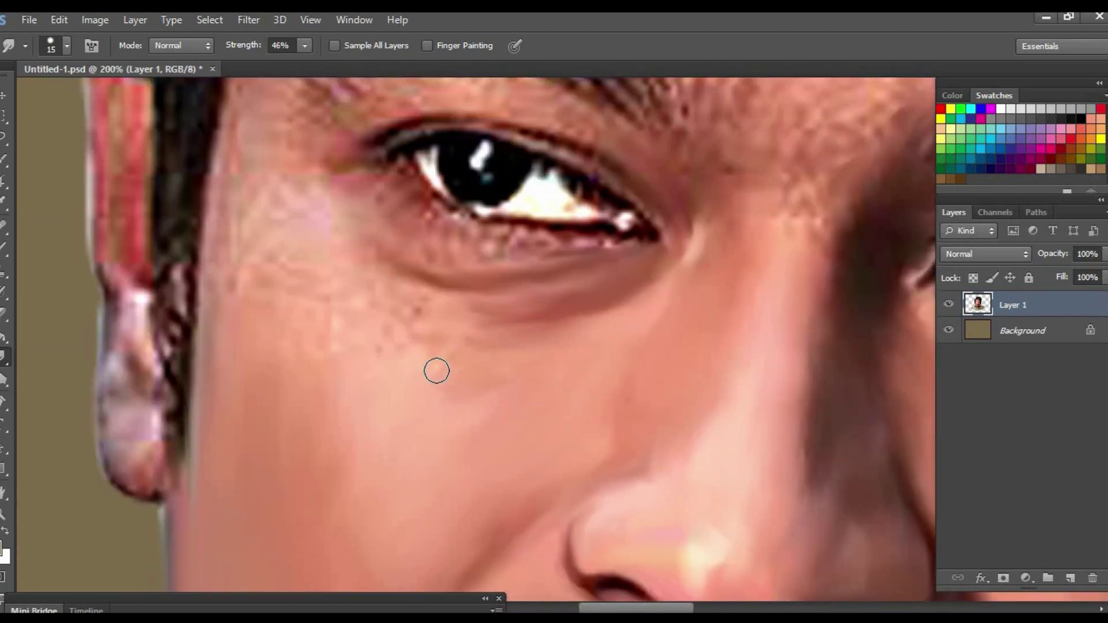
key(bracketright)
scroll(300, 351, right, 2)
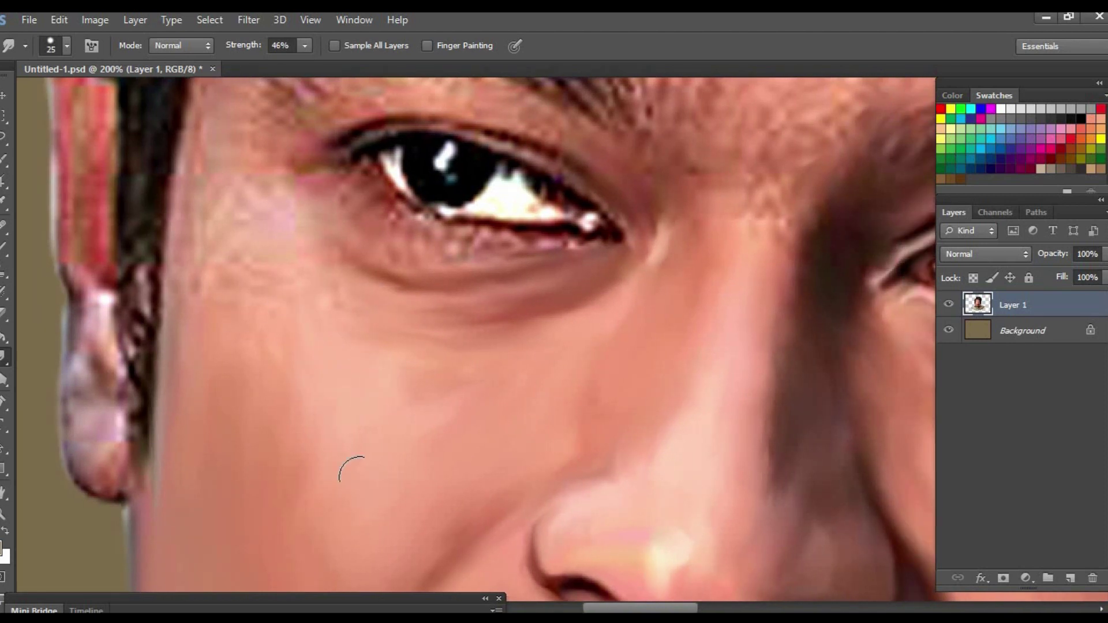
drag(222, 205, 267, 276)
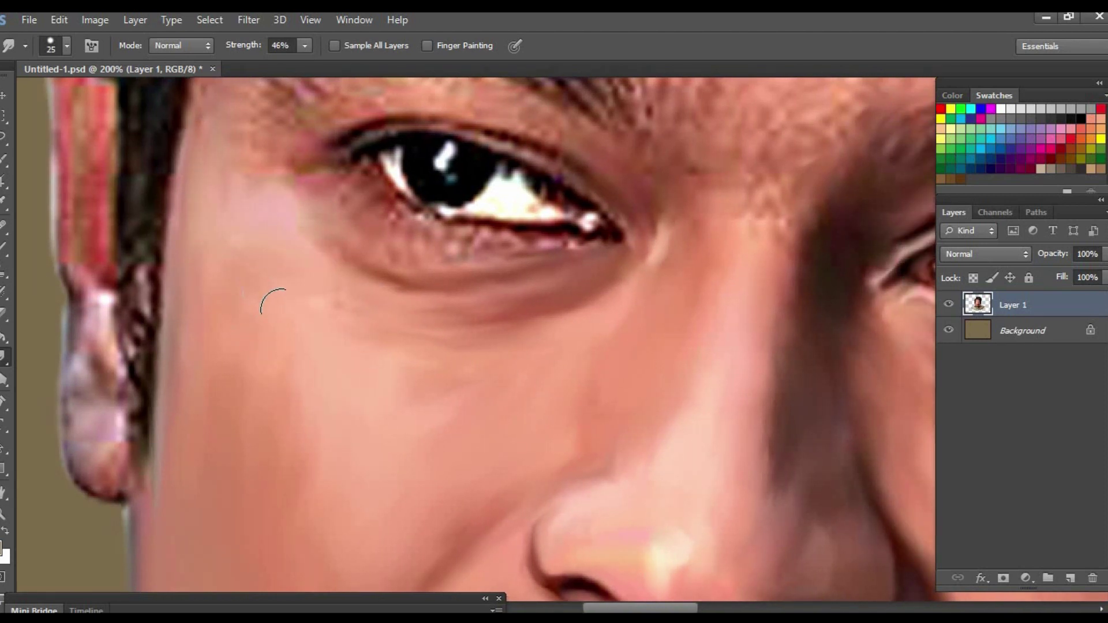
With a smaller brush, soften the lower eyelid and the upper and lower lash lines
key(bracketleft)
key(bracketleft)
key(bracketleft)
key(ctrl+plus)
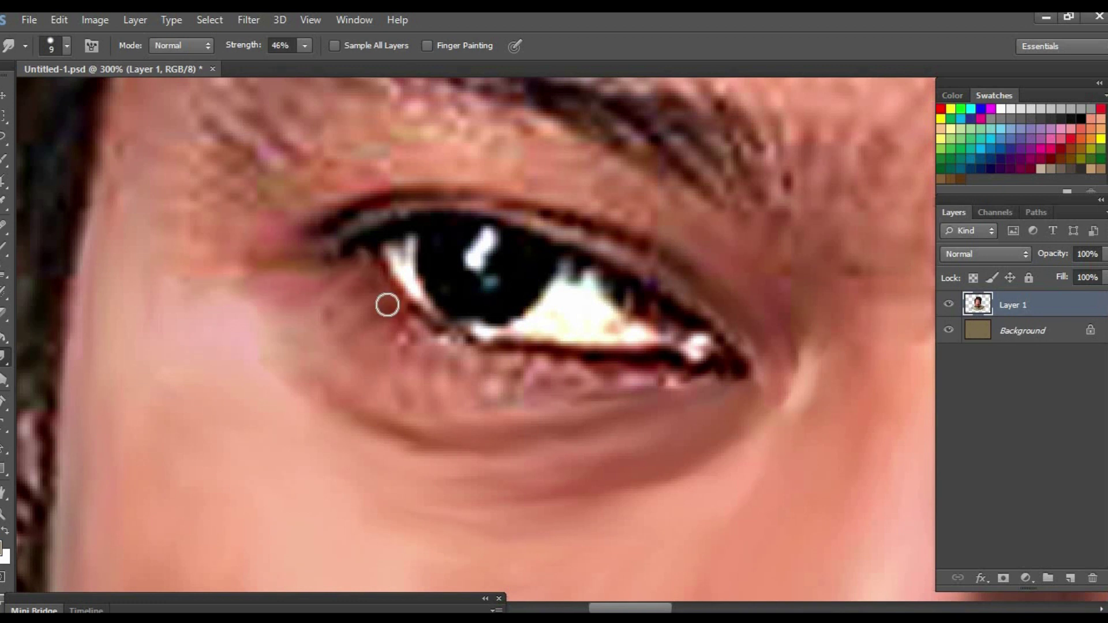
mouse_move(387, 305)
mouse_down()
mouse_move(539, 400)
mouse_move(554, 363)
mouse_move(534, 388)
mouse_move(386, 394)
mouse_move(344, 336)
mouse_up()
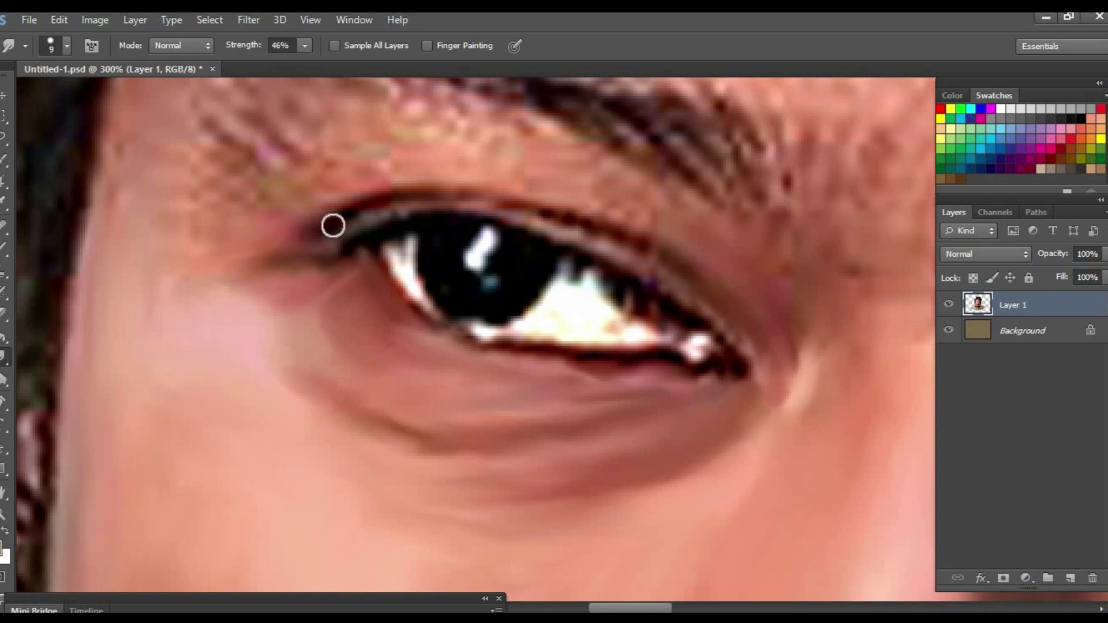
mouse_move(333, 225)
mouse_down()
mouse_move(667, 265)
mouse_move(395, 232)
mouse_move(418, 230)
mouse_move(423, 312)
mouse_up()
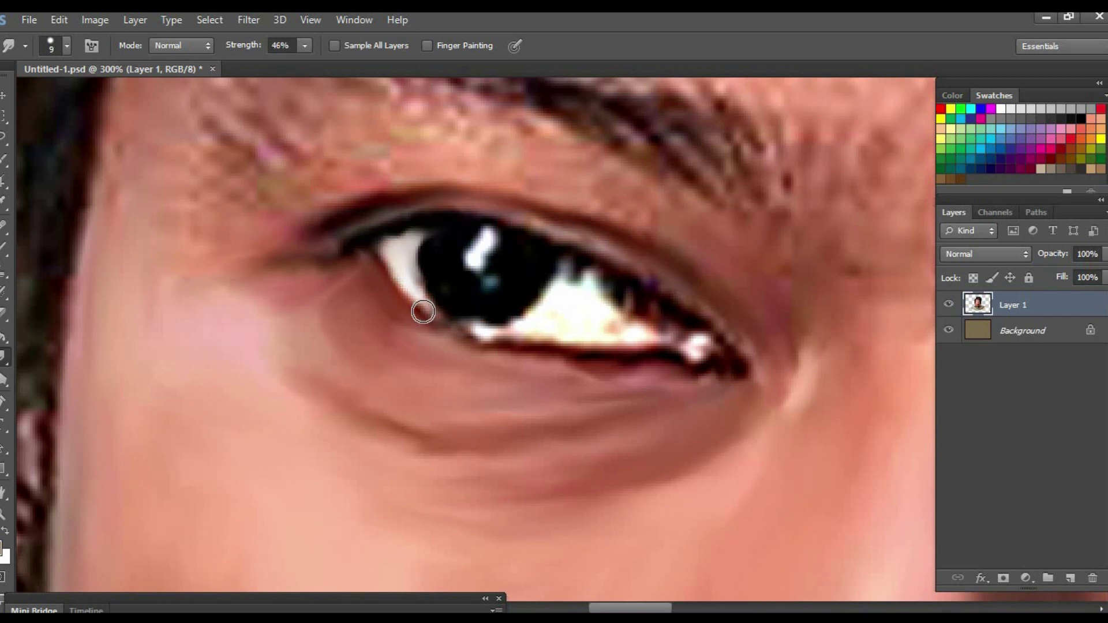
mouse_move(495, 347)
mouse_down()
mouse_move(591, 351)
mouse_move(576, 265)
mouse_up()
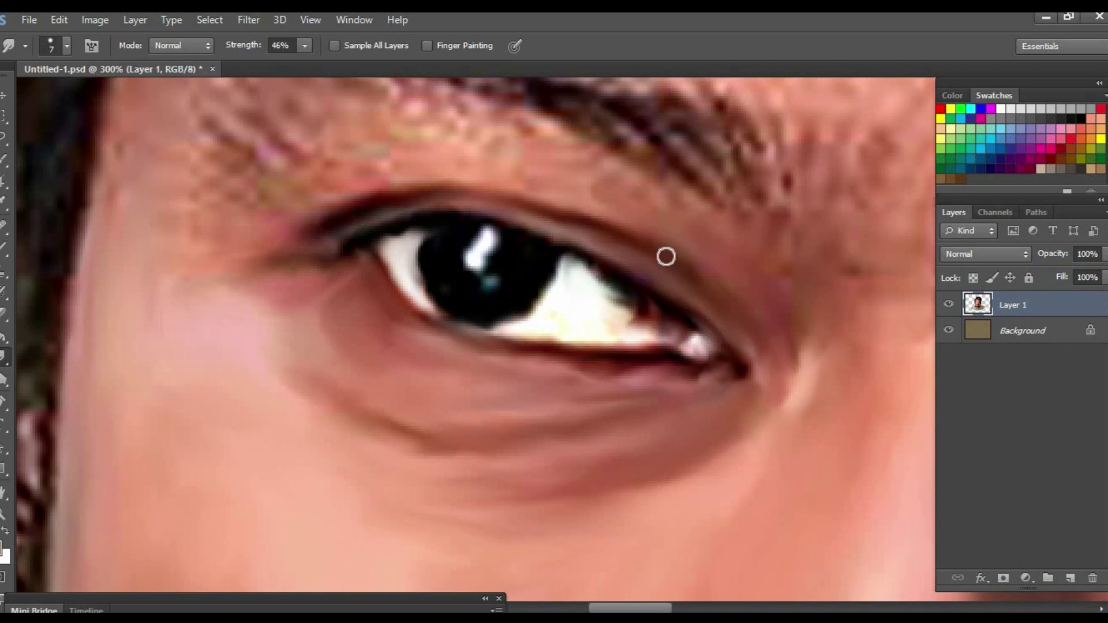
scroll(577, 323, up, 3)
scroll(577, 323, left, 3)
scroll(363, 304, up, 1)
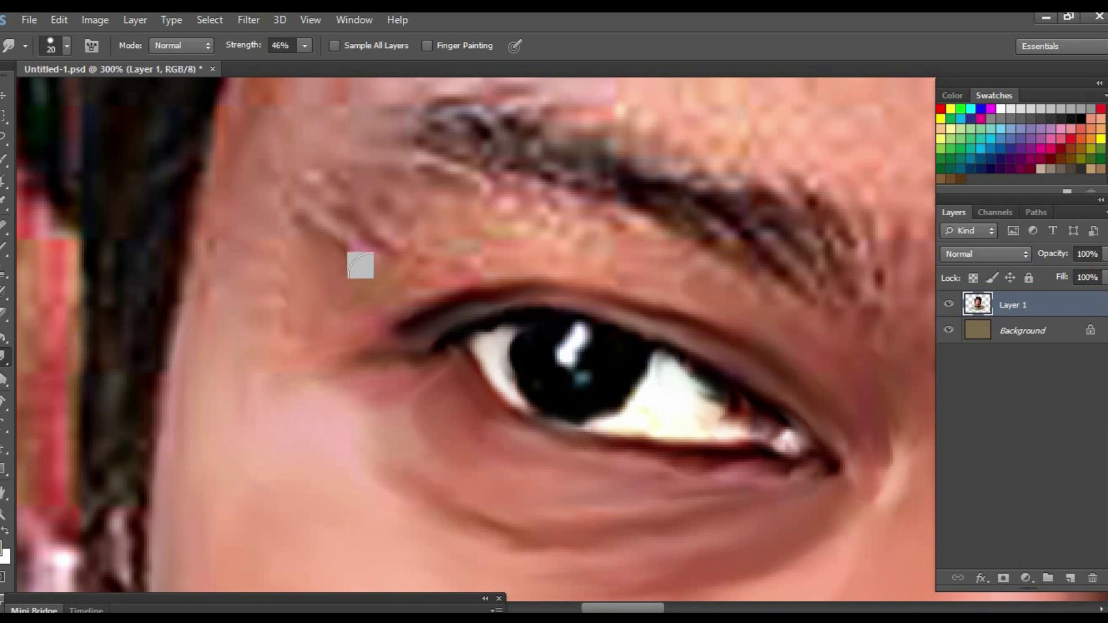
Zoom in on the eyebrow and feather its blocky hairs into soft strokes
key(bracketright)
key(bracketright)
key(bracketright)
scroll(277, 282, up, 4)
scroll(277, 282, right, 2)
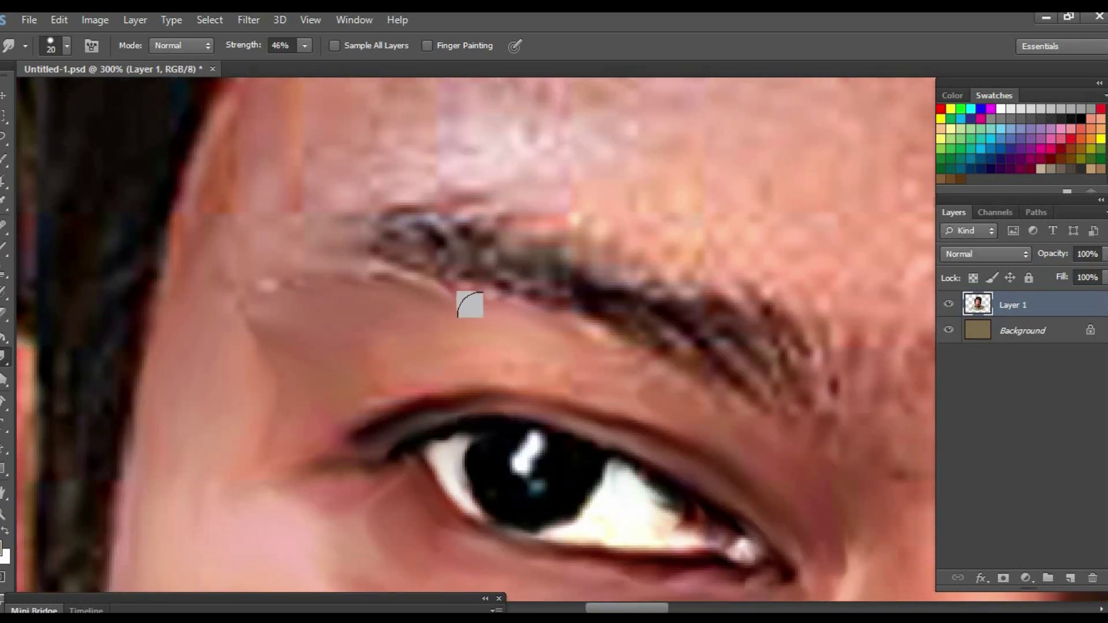
key(bracketleft)
key(bracketleft)
scroll(370, 363, down, 1)
scroll(370, 363, right, 4)
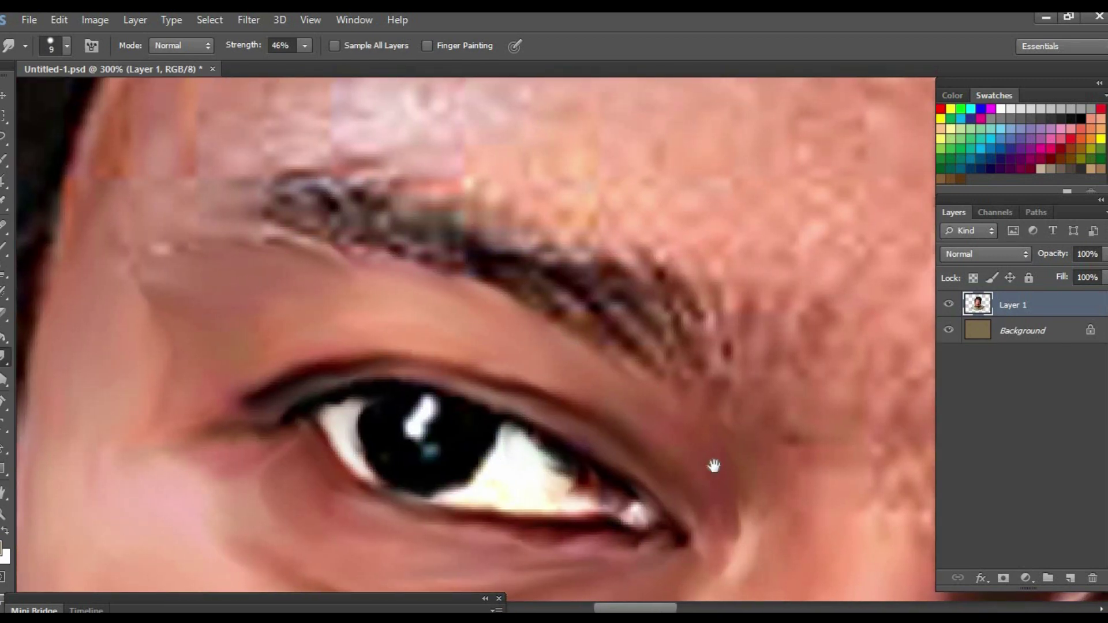
scroll(692, 450, down, 4)
scroll(693, 450, right, 8)
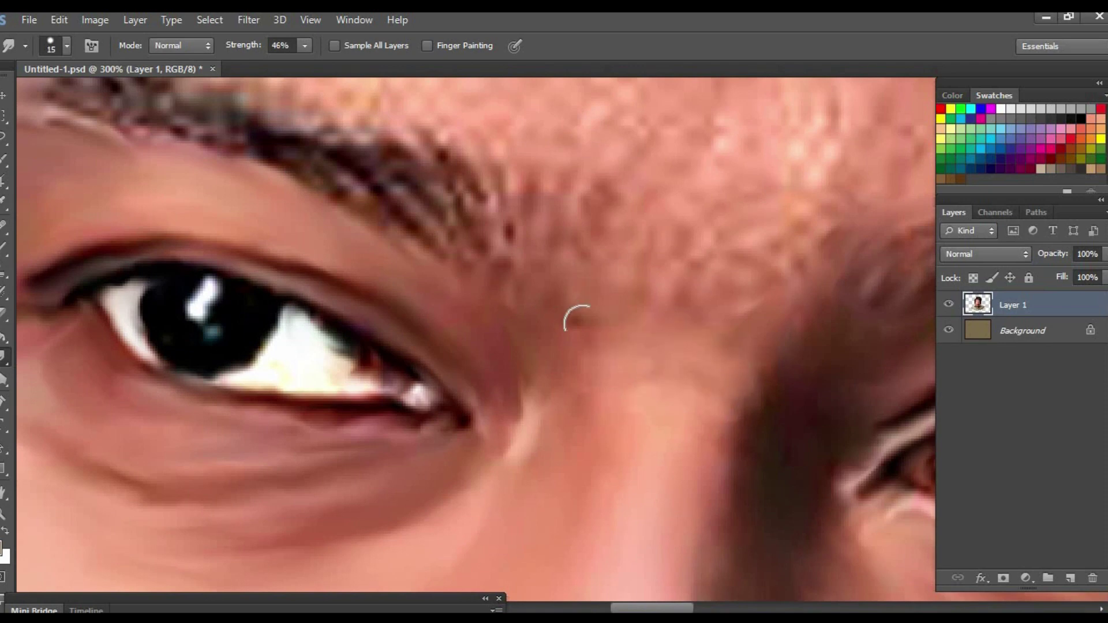
drag(585, 438, 461, 491)
key(bracketright)
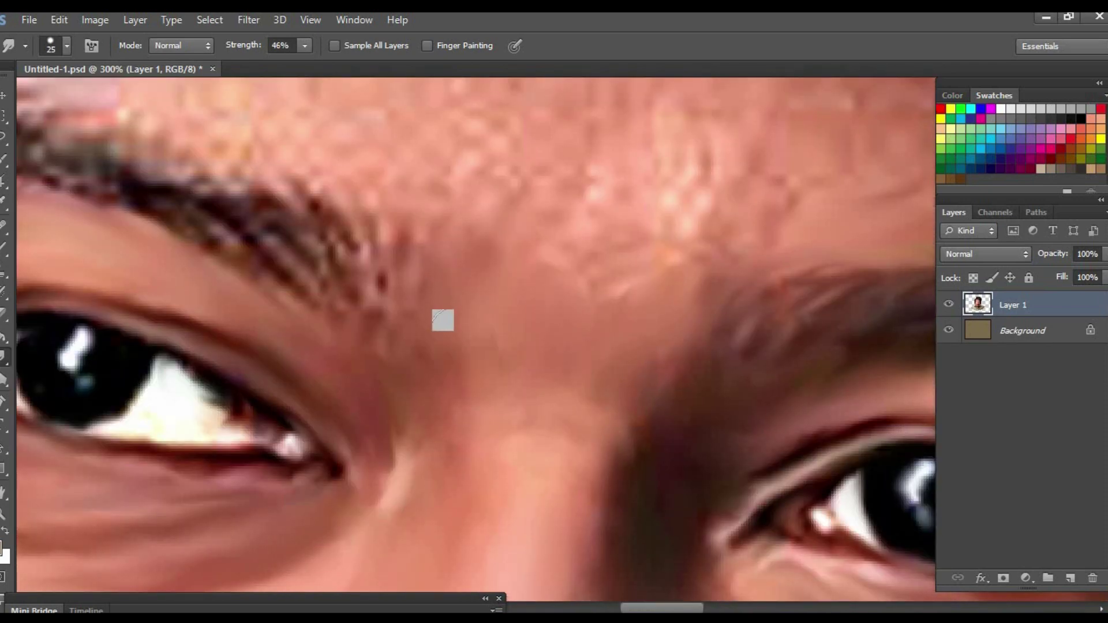
key(ctrl+plus)
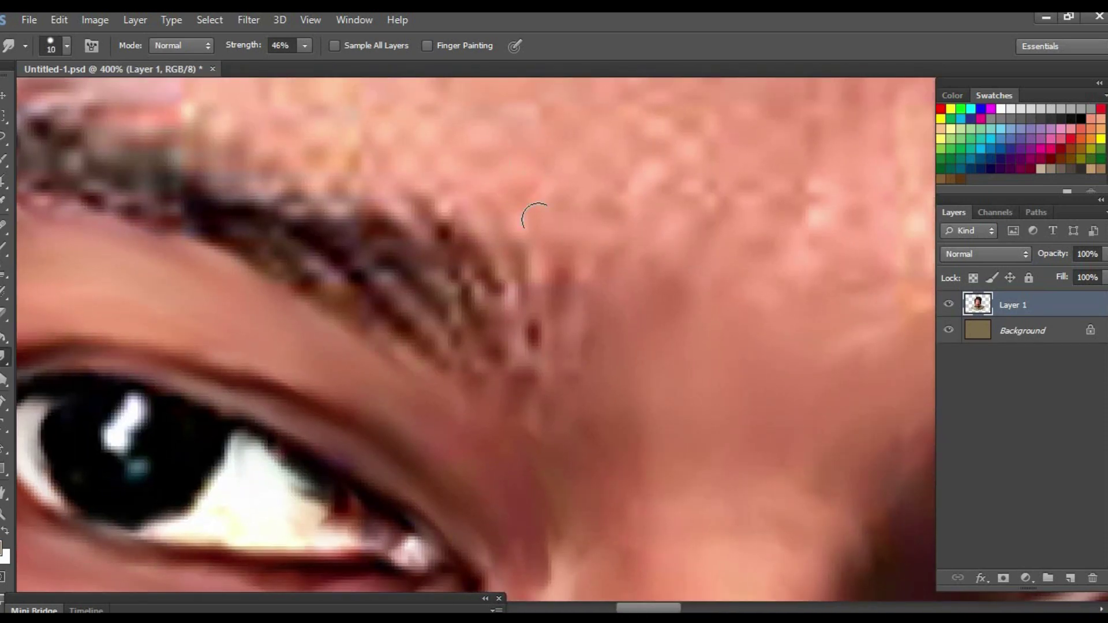
drag(496, 375, 453, 230)
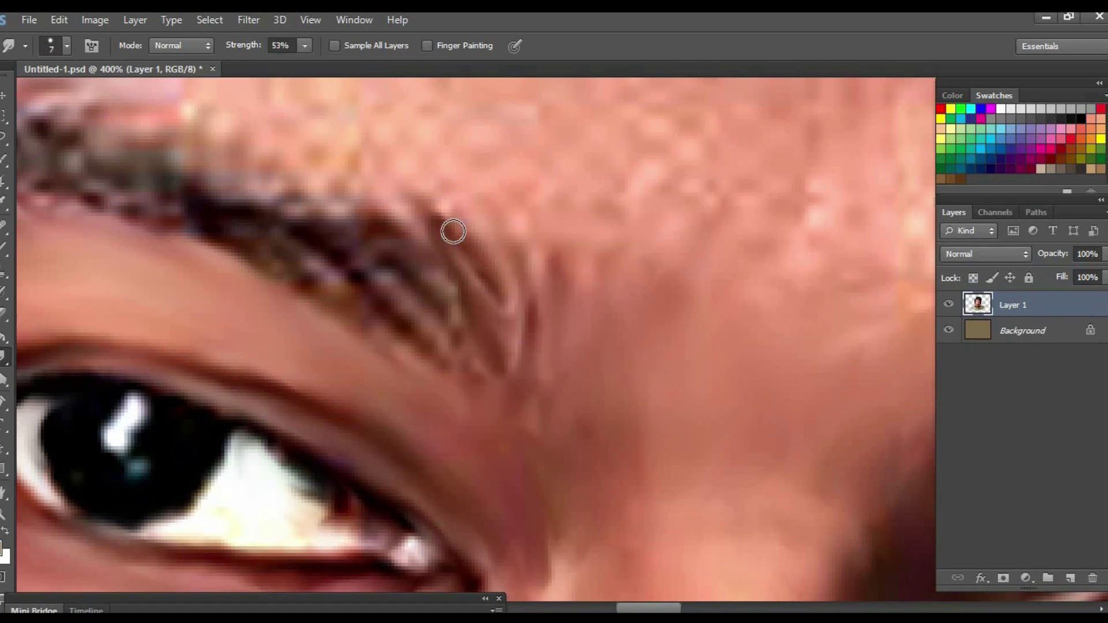
drag(470, 364, 427, 242)
drag(439, 375, 312, 254)
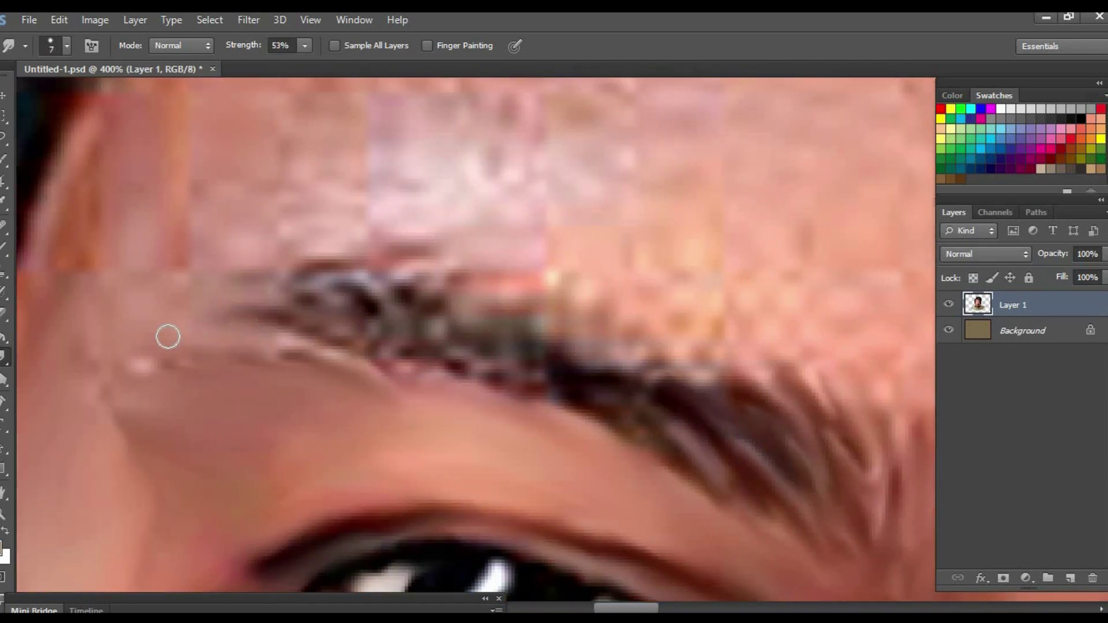
Feather and smooth the other eyebrow's hairs along the brow
drag(277, 346, 138, 363)
drag(404, 357, 311, 277)
mouse_move(475, 336)
mouse_down()
mouse_move(375, 321)
mouse_move(544, 398)
mouse_move(504, 336)
mouse_move(663, 448)
mouse_up()
drag(698, 409, 614, 364)
key(bracketleft)
key(bracketleft)
key(bracketleft)
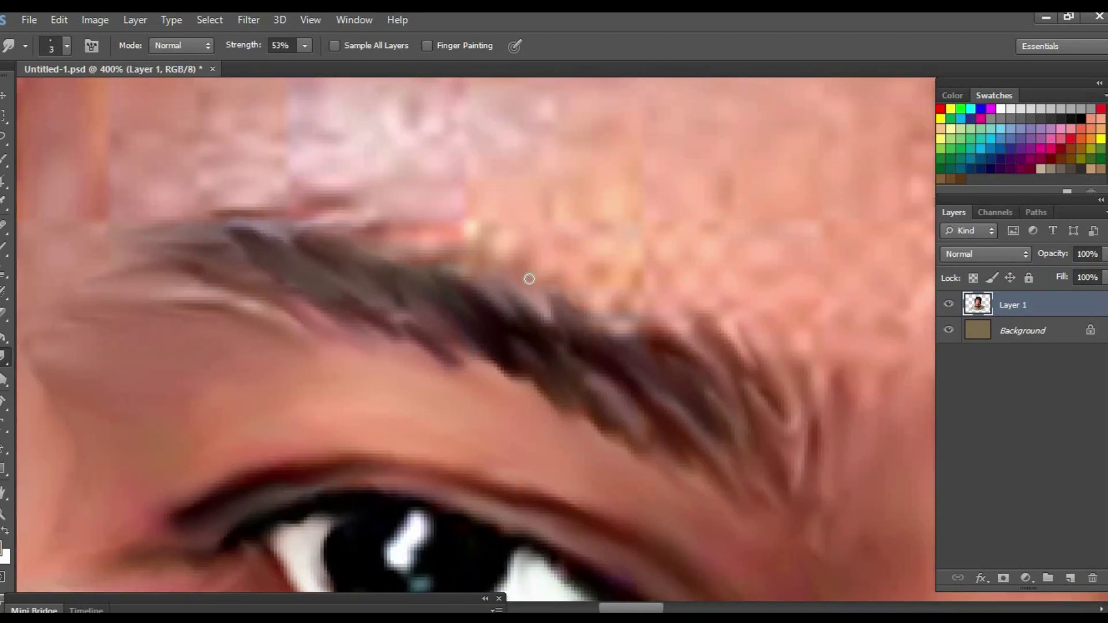
Smooth the pale forehead patch and the blotches just above the eyebrow
scroll(787, 421, down, 5)
scroll(787, 420, up, 4)
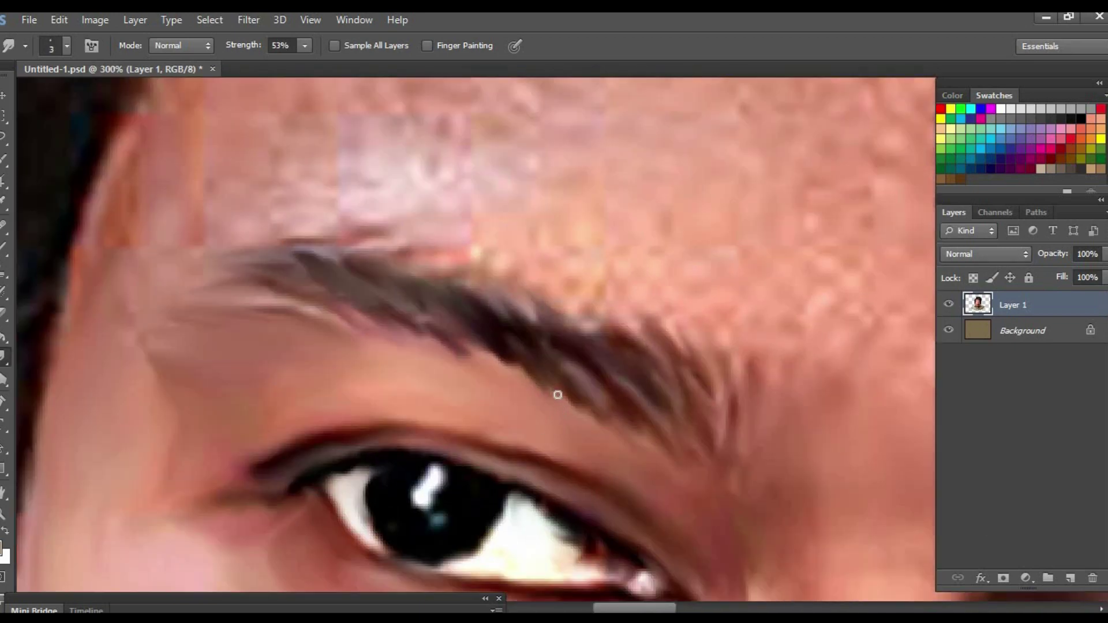
drag(305, 45, 288, 65)
scroll(404, 288, up, 2)
key(bracketright)
key(bracketright)
key(bracketright)
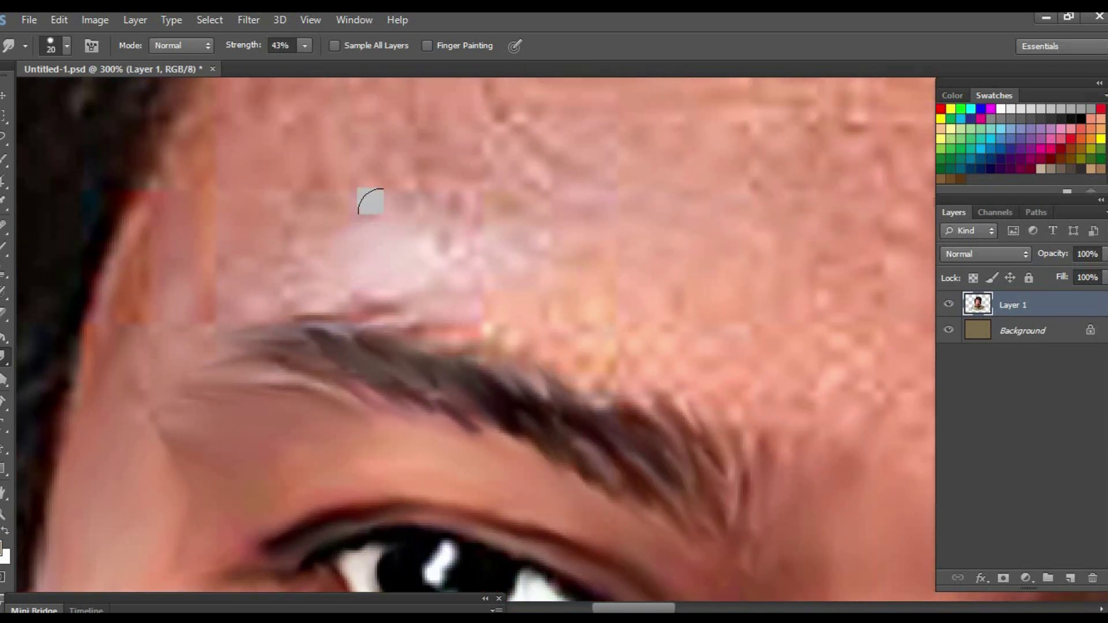
mouse_move(371, 198)
mouse_down()
mouse_move(292, 198)
mouse_move(107, 308)
mouse_up()
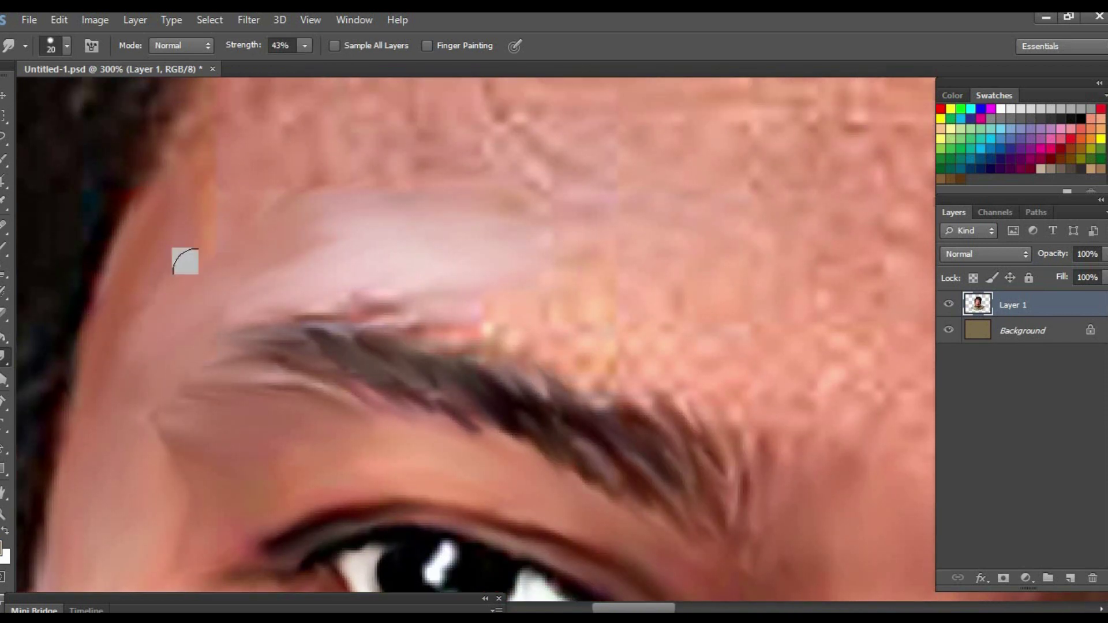
drag(410, 294, 418, 280)
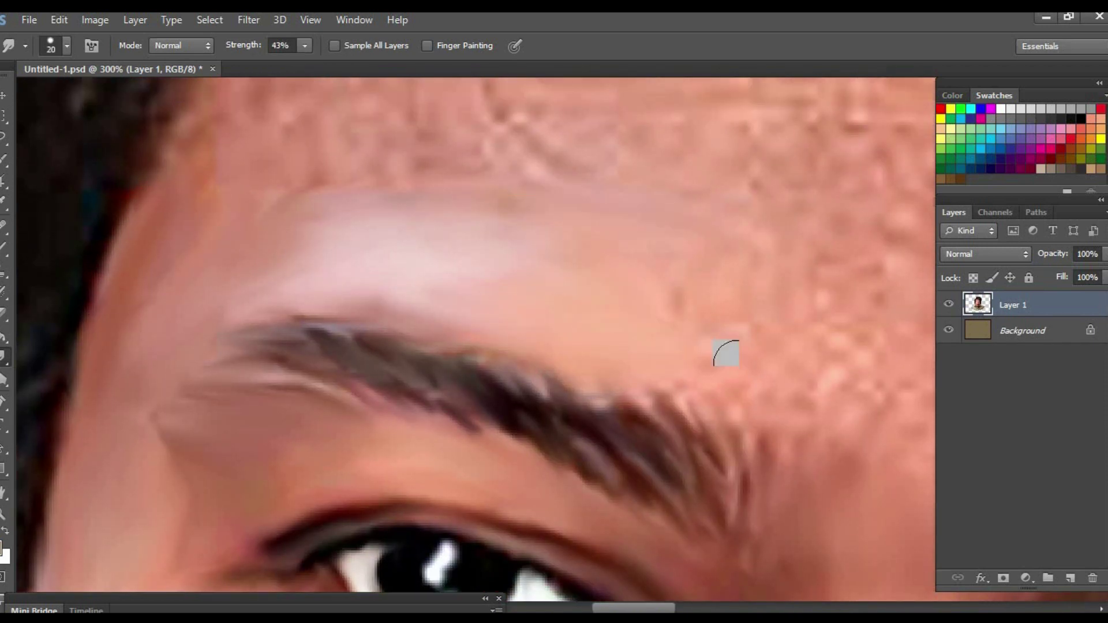
Blend the wider forehead skin with a larger smudge brush
scroll(742, 292, down, 2)
scroll(743, 291, right, 5)
drag(742, 292, 566, 323)
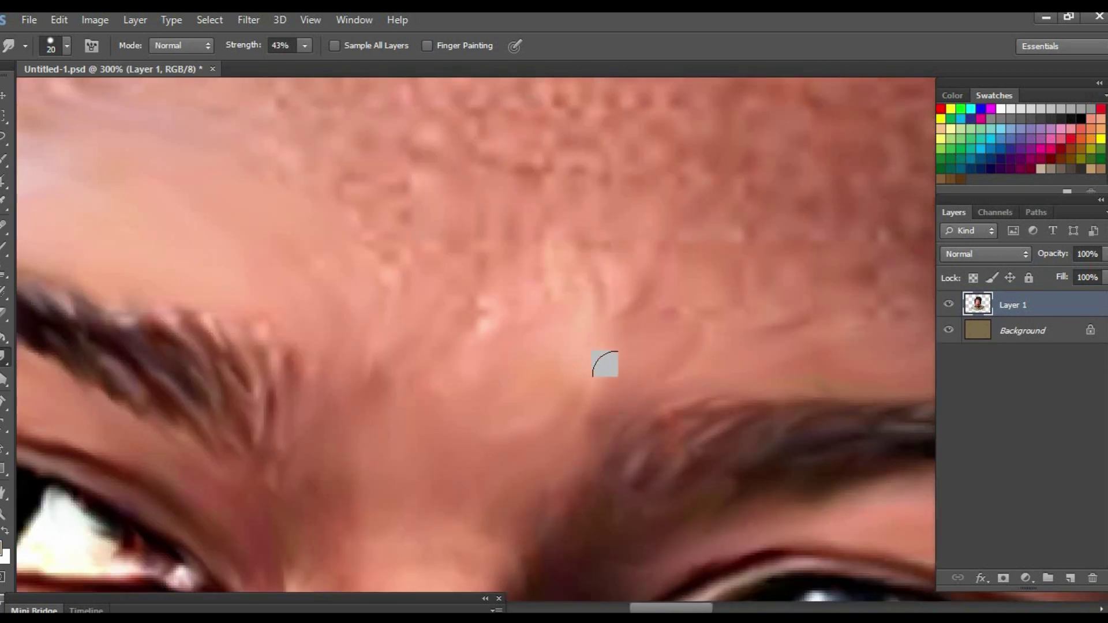
key(bracketright)
key(bracketright)
scroll(565, 323, up, 2)
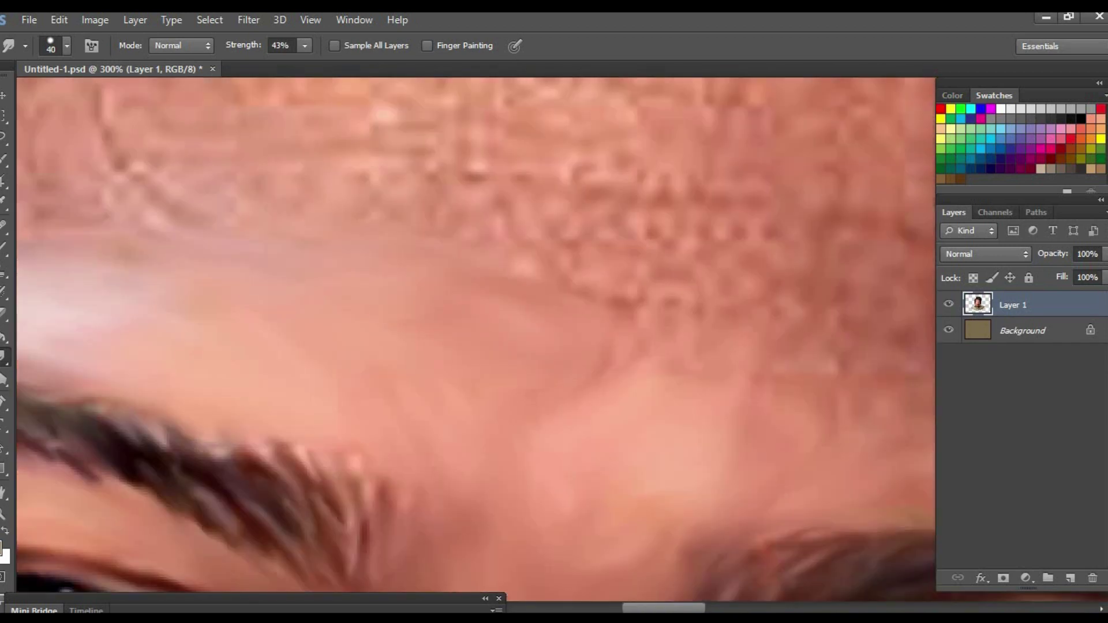
scroll(709, 243, right, 3)
drag(791, 346, 595, 248)
At 100% zoom, soften the hairline and a textured forehead patch
key(ctrl+minus)
key(ctrl+minus)
key(ctrl+minus)
key(ctrl+minus)
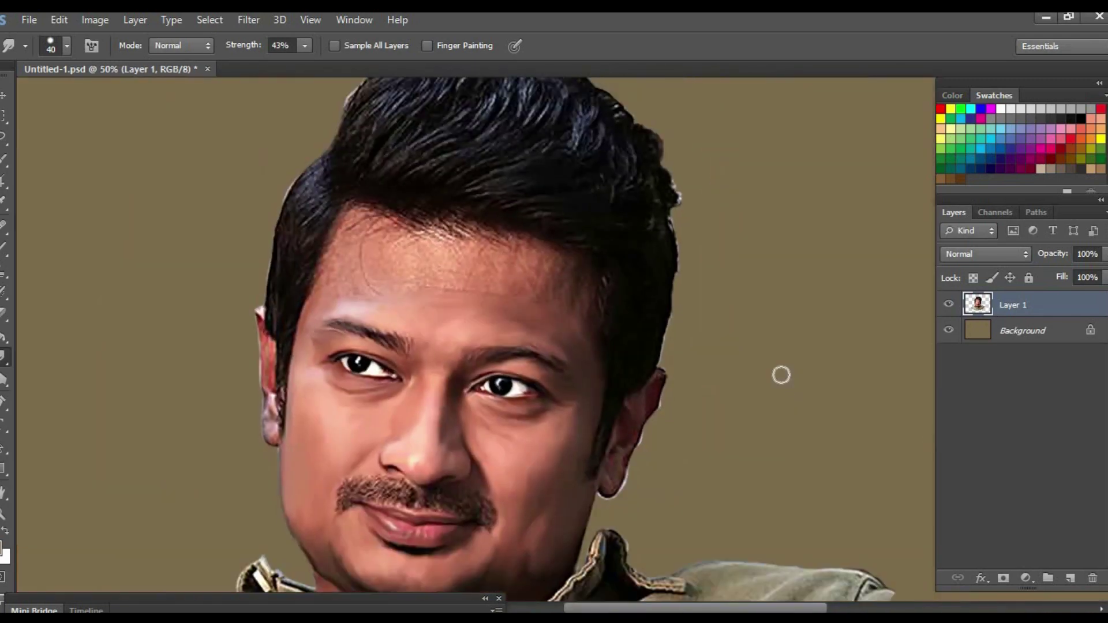
key(ctrl+plus)
key(ctrl+plus)
key(ctrl+plus)
key(ctrl+1)
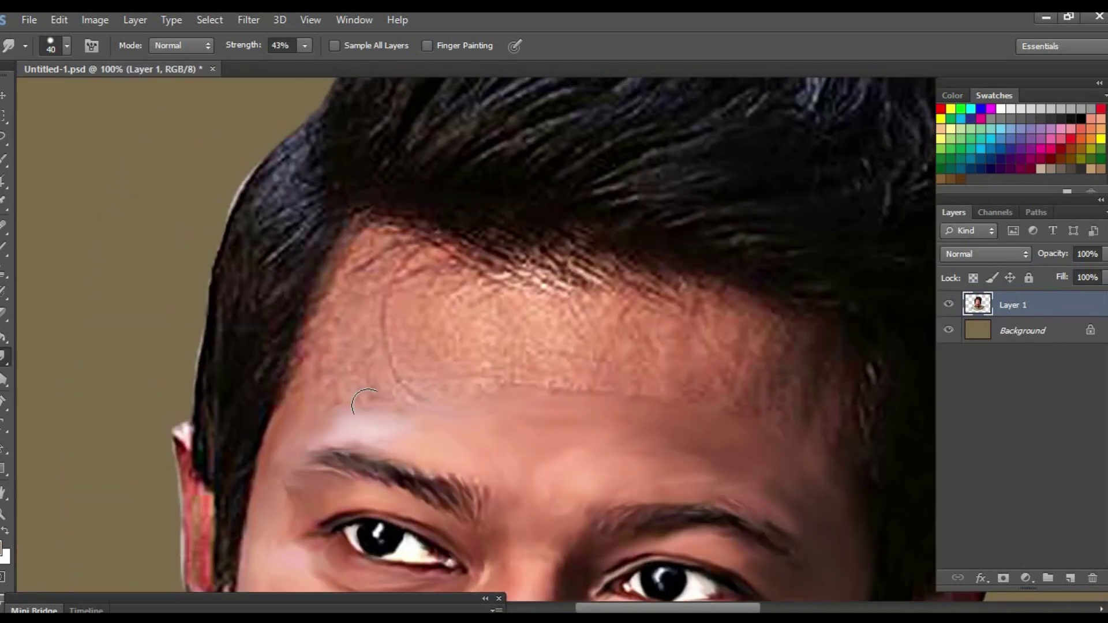
mouse_move(359, 260)
mouse_down()
mouse_move(648, 287)
mouse_move(508, 309)
mouse_move(379, 291)
mouse_move(444, 297)
mouse_move(577, 346)
mouse_move(341, 358)
mouse_up()
key(bracketright)
drag(441, 297, 238, 230)
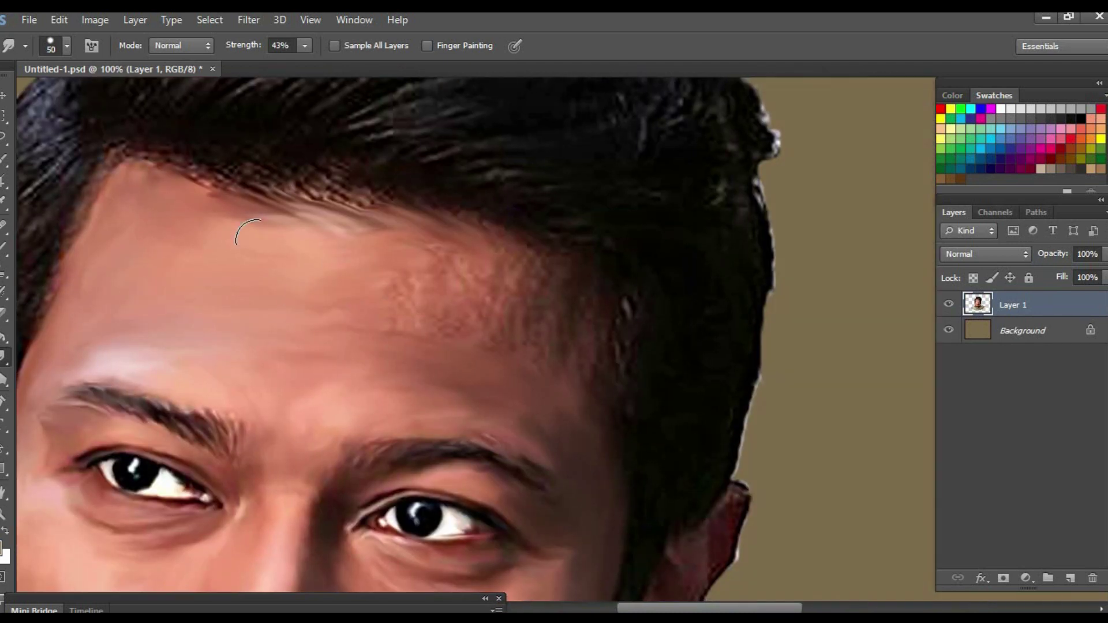
mouse_move(522, 285)
mouse_down()
mouse_move(369, 283)
mouse_move(524, 277)
mouse_up()
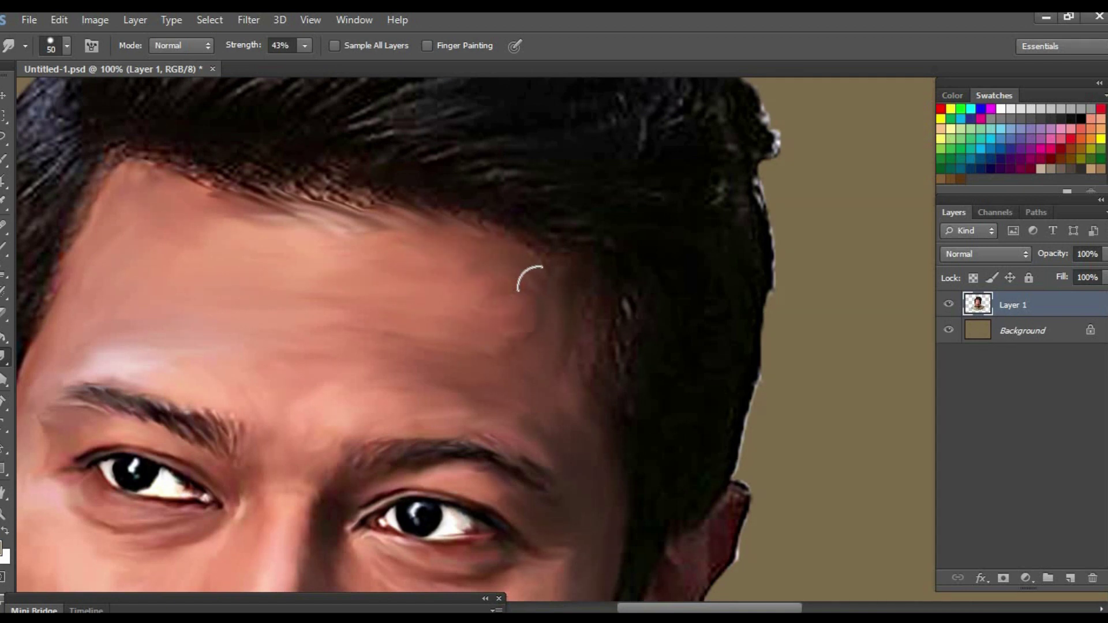
At 200% zoom, smudge the remaining forehead texture smooth
key(ctrl+plus)
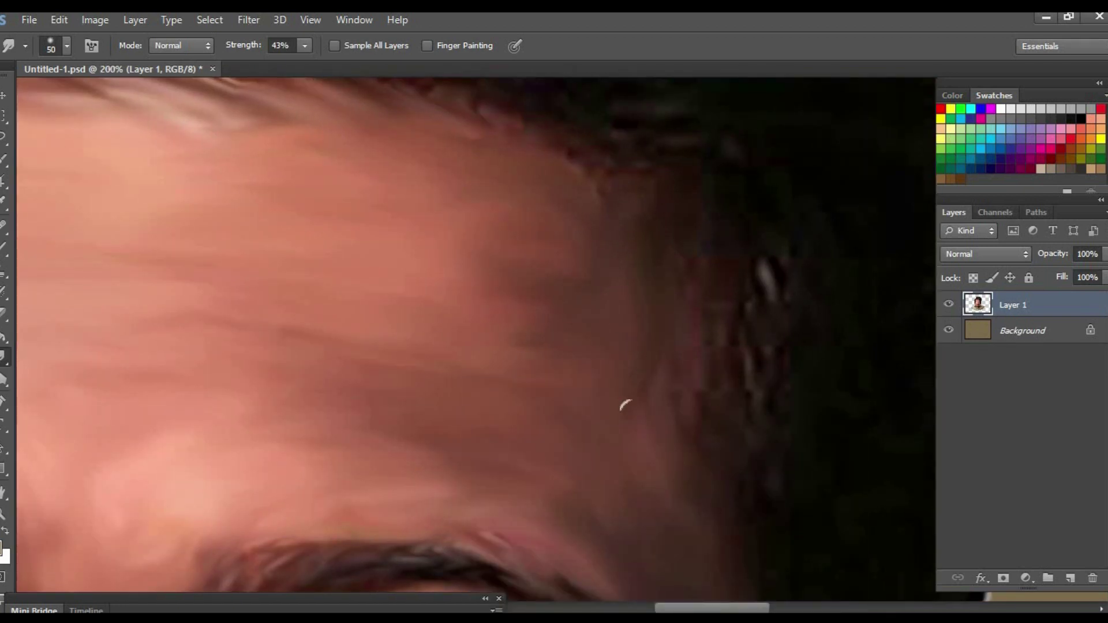
drag(230, 204, 403, 247)
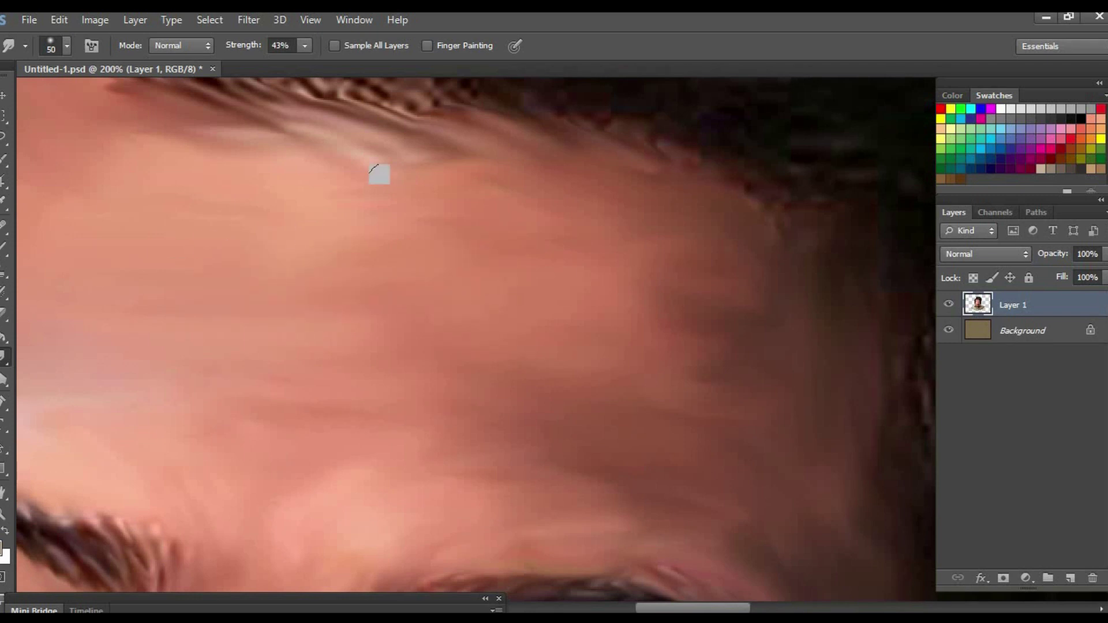
drag(372, 169, 277, 309)
drag(784, 390, 918, 282)
mouse_move(341, 291)
mouse_down()
mouse_move(485, 292)
mouse_move(427, 194)
mouse_up()
drag(727, 327, 519, 327)
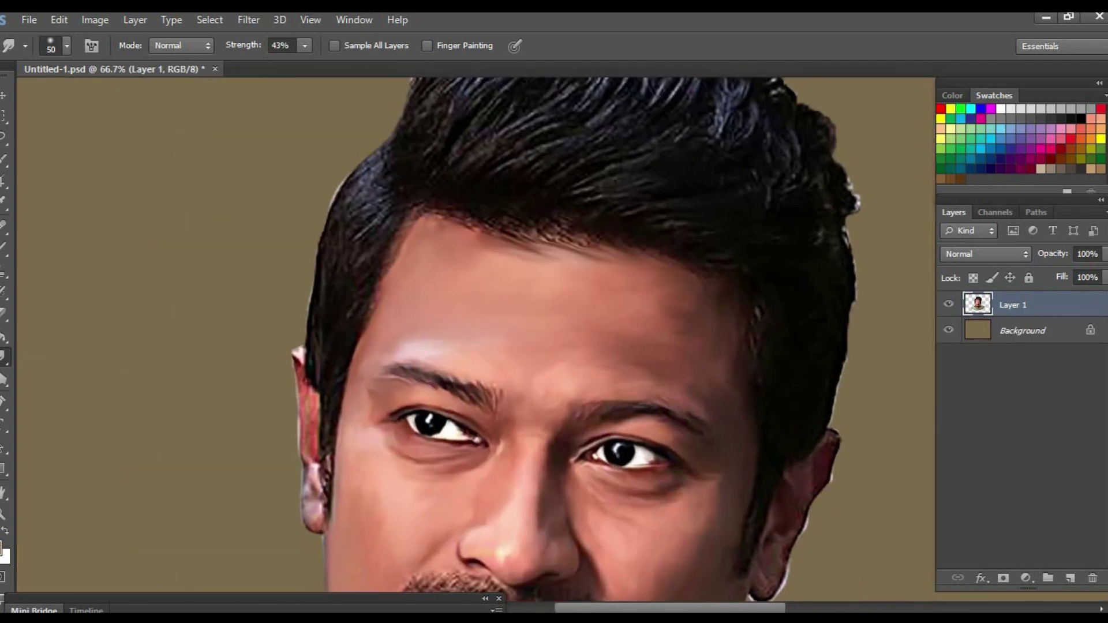
drag(569, 257, 615, 272)
right_click(562, 330)
Set Smudge strength to 52% with a 9 px brush, zoomed in on the ear
click(305, 46)
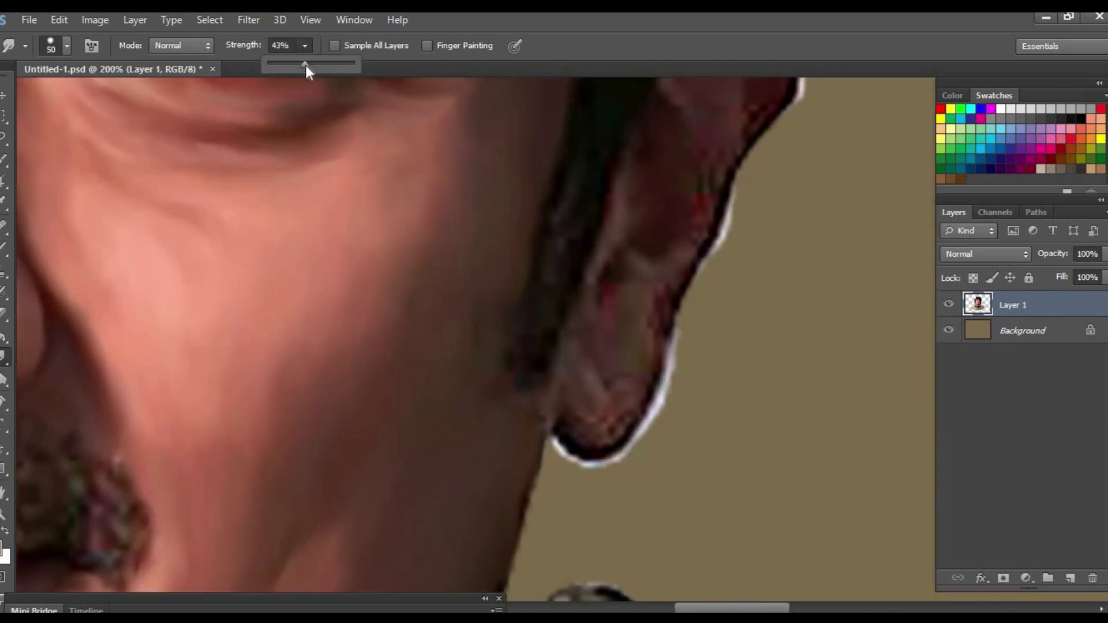
drag(305, 64, 303, 64)
key(ctrl+plus)
key(bracketleft)
key(bracketleft)
key(bracketleft)
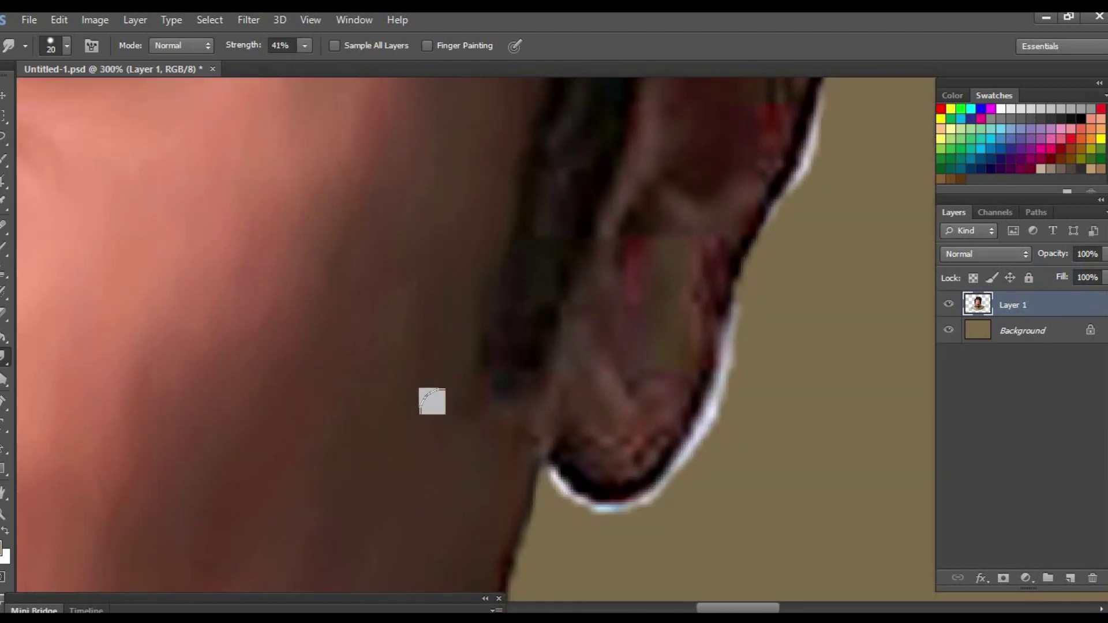
key(bracketleft)
key(bracketleft)
drag(443, 383, 397, 338)
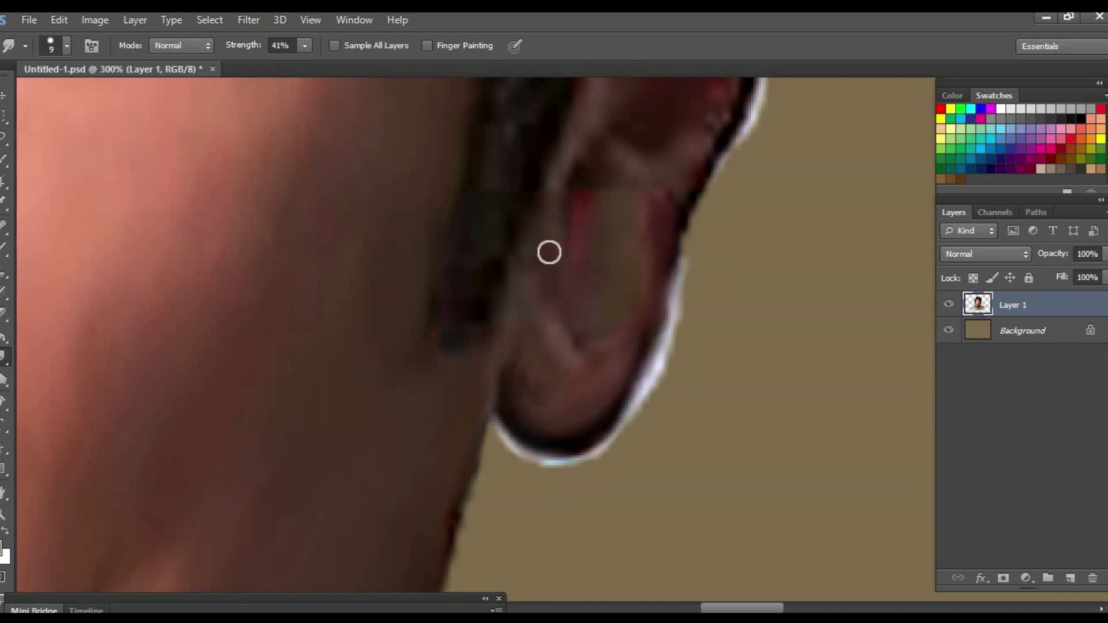
scroll(519, 509, up, 2)
scroll(617, 267, up, 1)
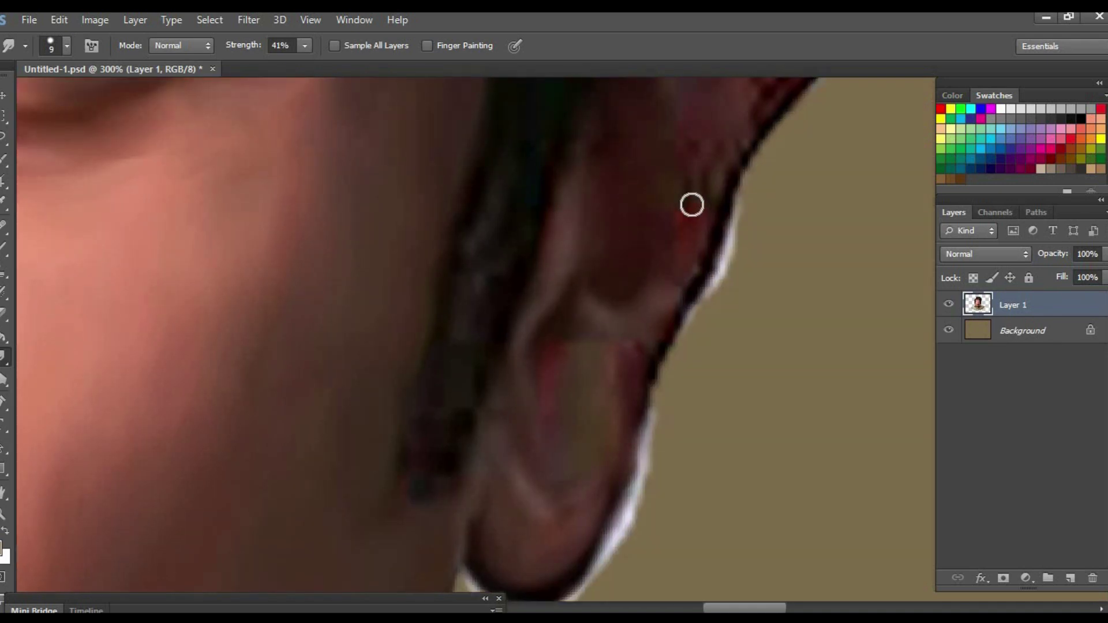
key(5)
key(2)
Smudge the ear's inner folds and rim smooth
mouse_move(673, 202)
mouse_down()
mouse_move(628, 237)
mouse_move(559, 234)
mouse_up()
scroll(668, 142, up, 2)
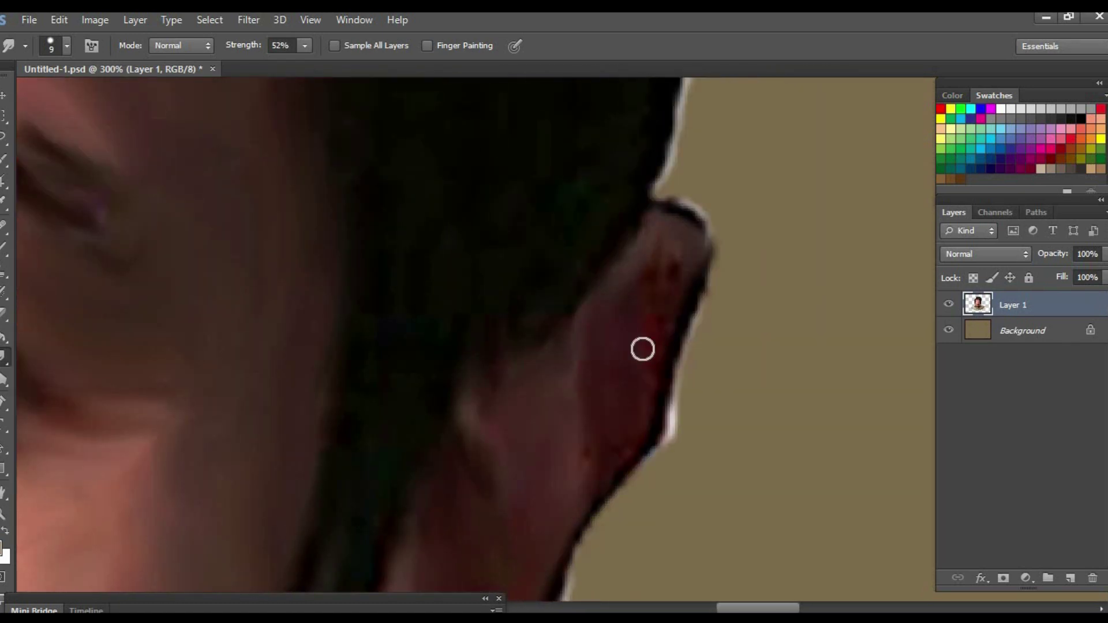
scroll(659, 366, down, 1)
scroll(705, 179, down, 2)
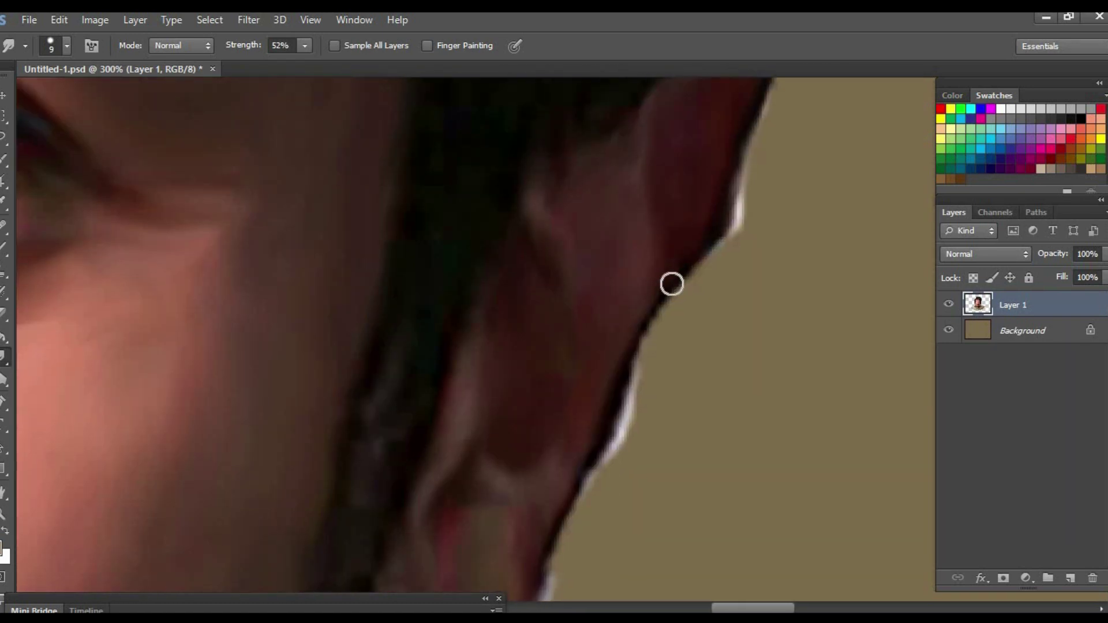
scroll(671, 283, down, 2)
scroll(600, 393, down, 2)
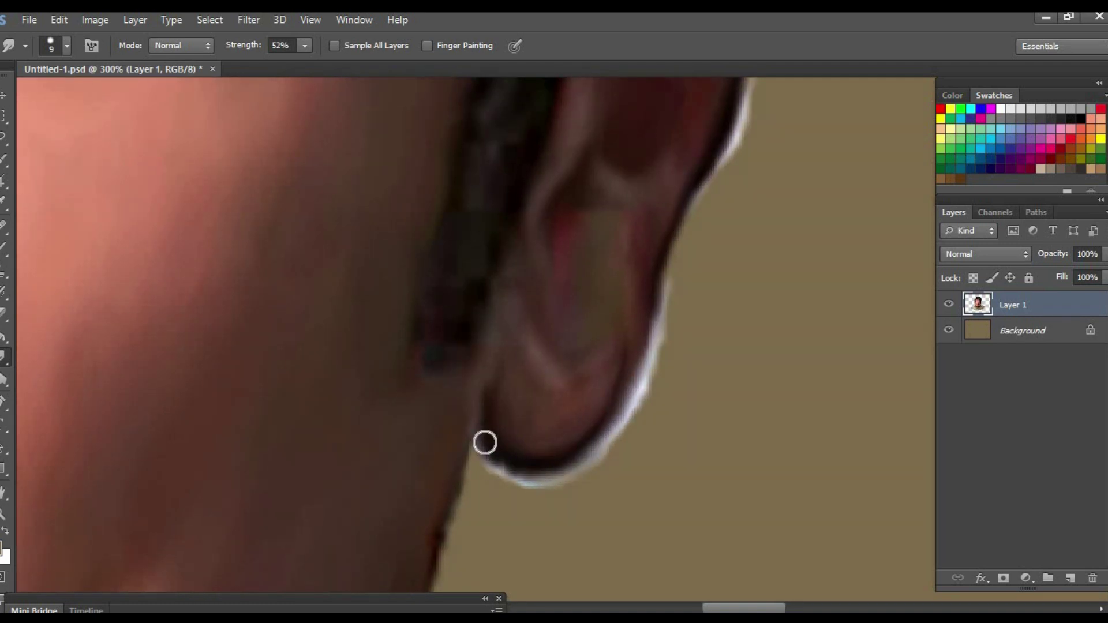
scroll(482, 442, down, 2)
scroll(475, 436, down, 3)
scroll(485, 346, left, 5)
drag(487, 267, 574, 531)
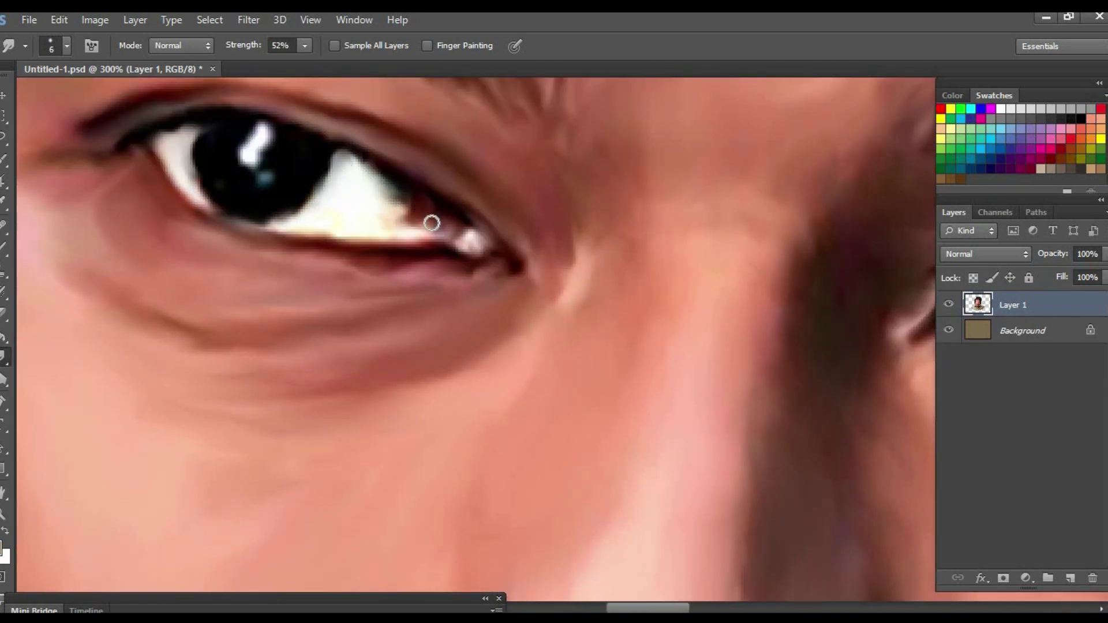
Enlarge the smudge brush slightly and blend the ear colours smoothly
scroll(432, 222, down, 5)
scroll(640, 358, up, 5)
key(bracketright)
key(bracketright)
key(bracketright)
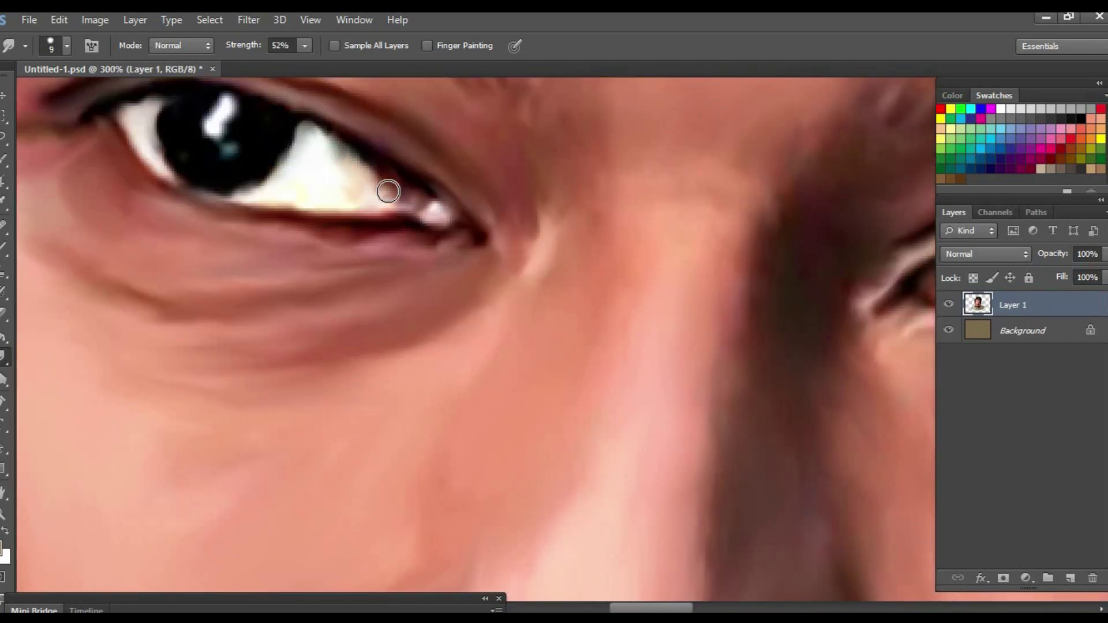
scroll(577, 196, down, 1)
scroll(776, 198, down, 3)
scroll(483, 222, up, 3)
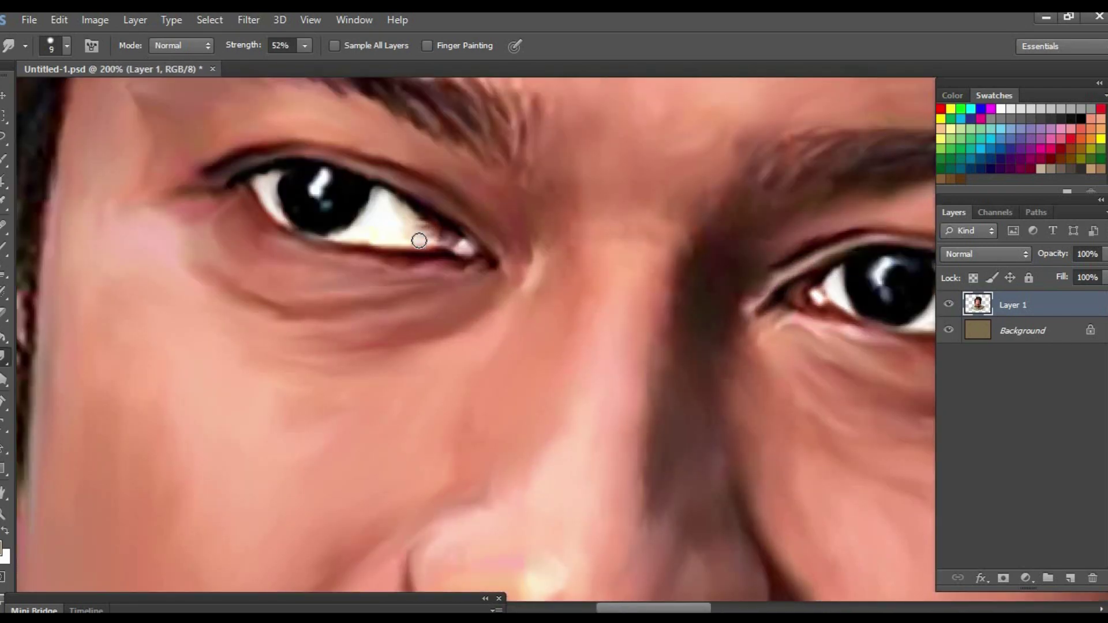
scroll(720, 224, up, 1)
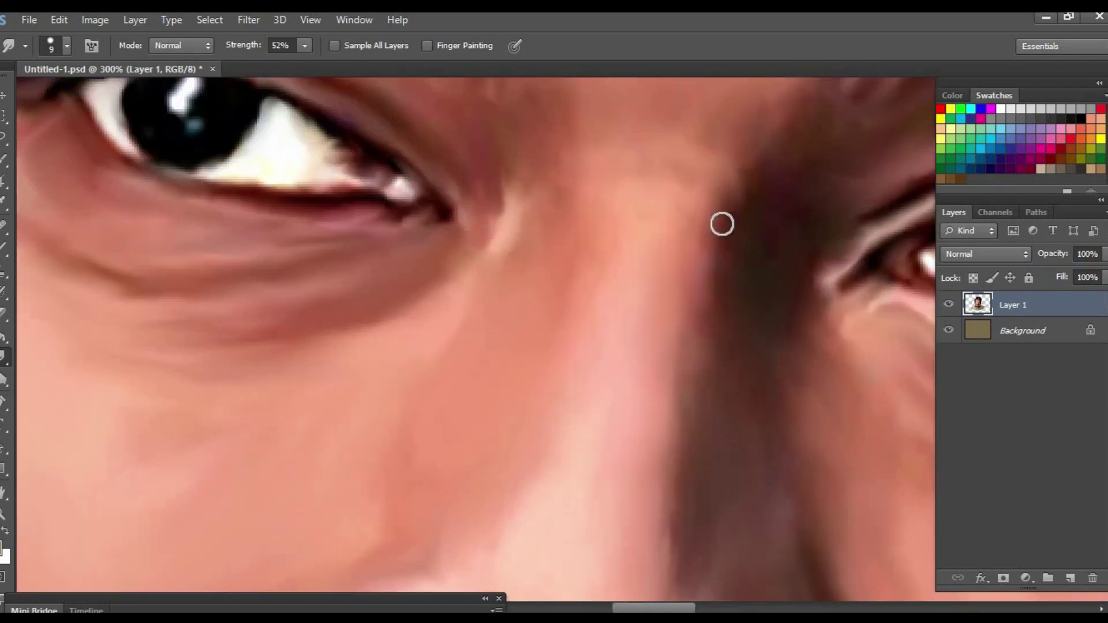
scroll(415, 194, down, 4)
scroll(600, 460, up, 4)
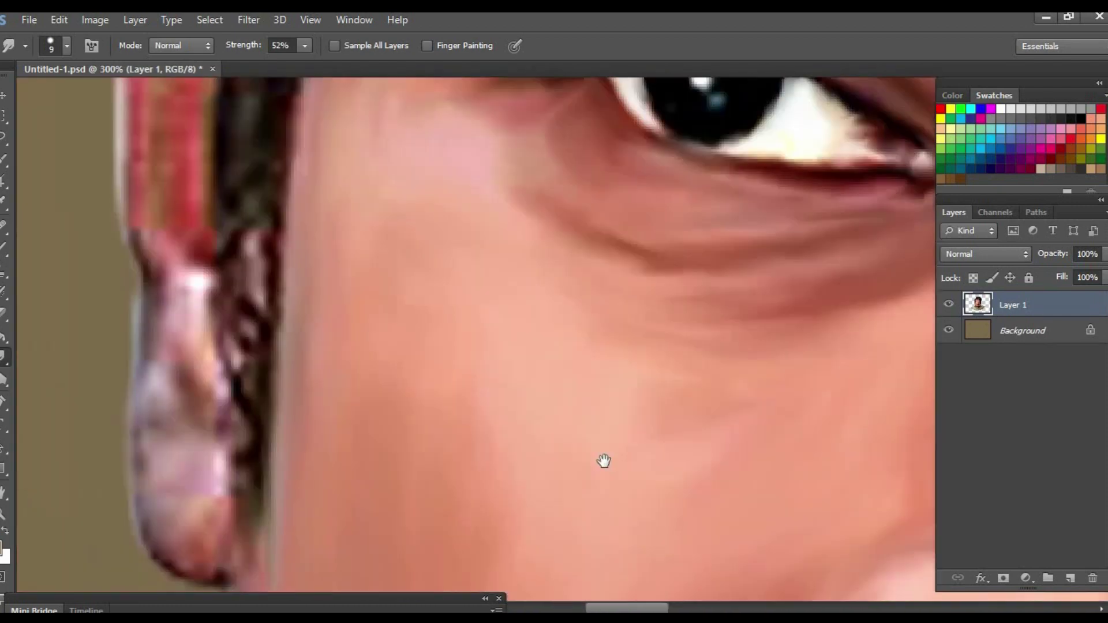
mouse_move(569, 472)
mouse_down()
mouse_move(510, 440)
mouse_move(576, 507)
mouse_up()
scroll(576, 507, up, 2)
drag(522, 304, 478, 328)
scroll(462, 326, up, 1)
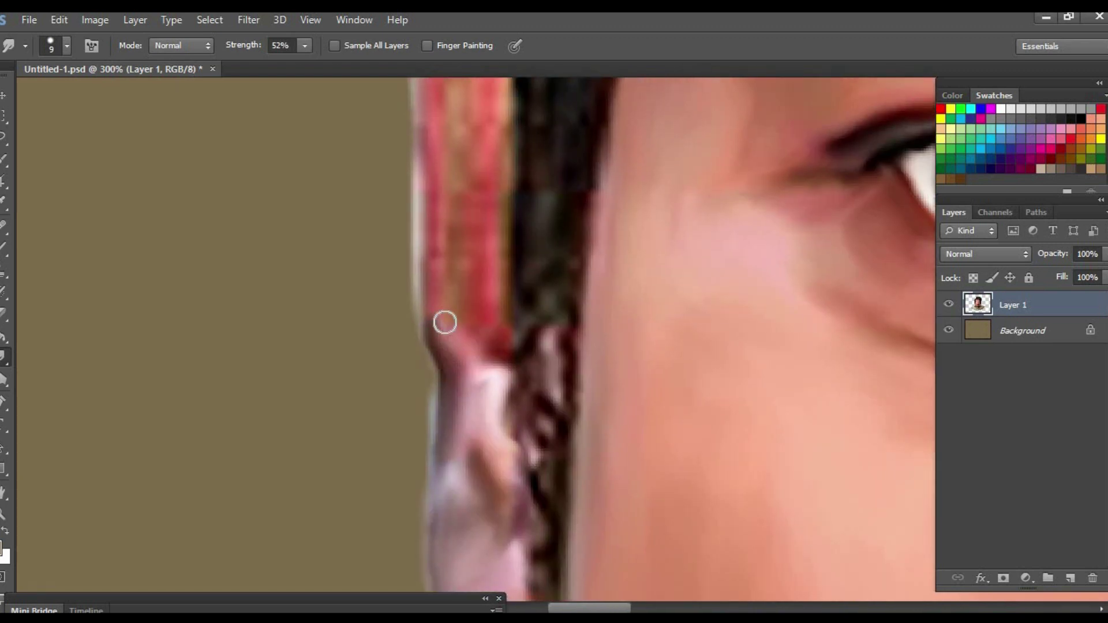
Soften the edge between the ear and the hair with smudge strokes
drag(493, 204, 497, 317)
scroll(485, 391, up, 1)
scroll(484, 390, up, 3)
drag(478, 248, 490, 369)
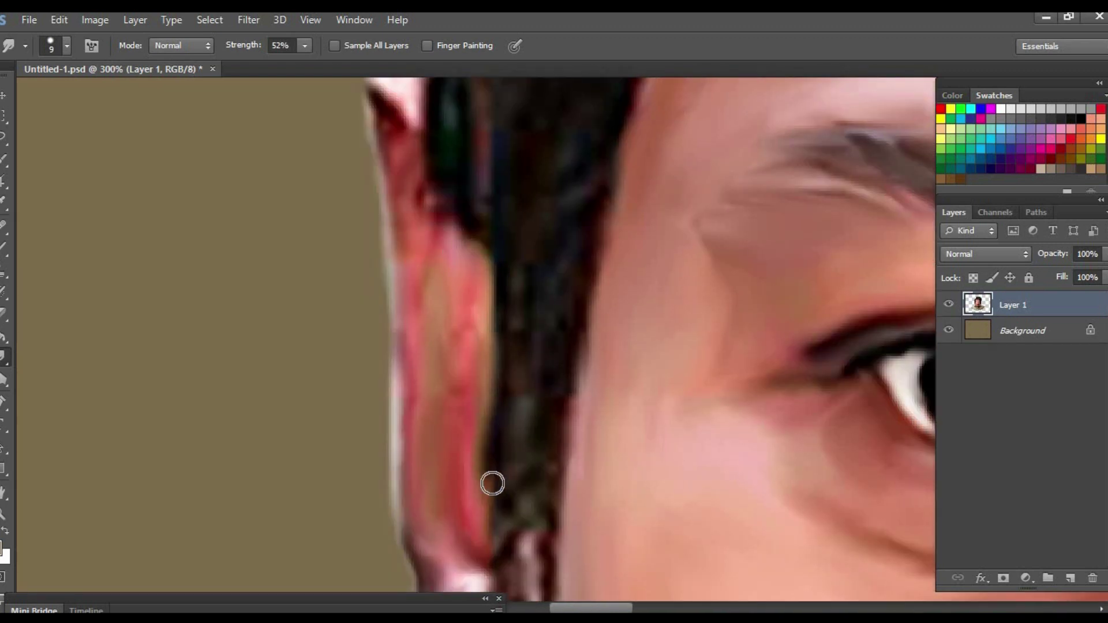
scroll(490, 483, up, 1)
mouse_move(392, 176)
mouse_down()
mouse_move(410, 119)
mouse_move(408, 287)
mouse_move(440, 281)
mouse_up()
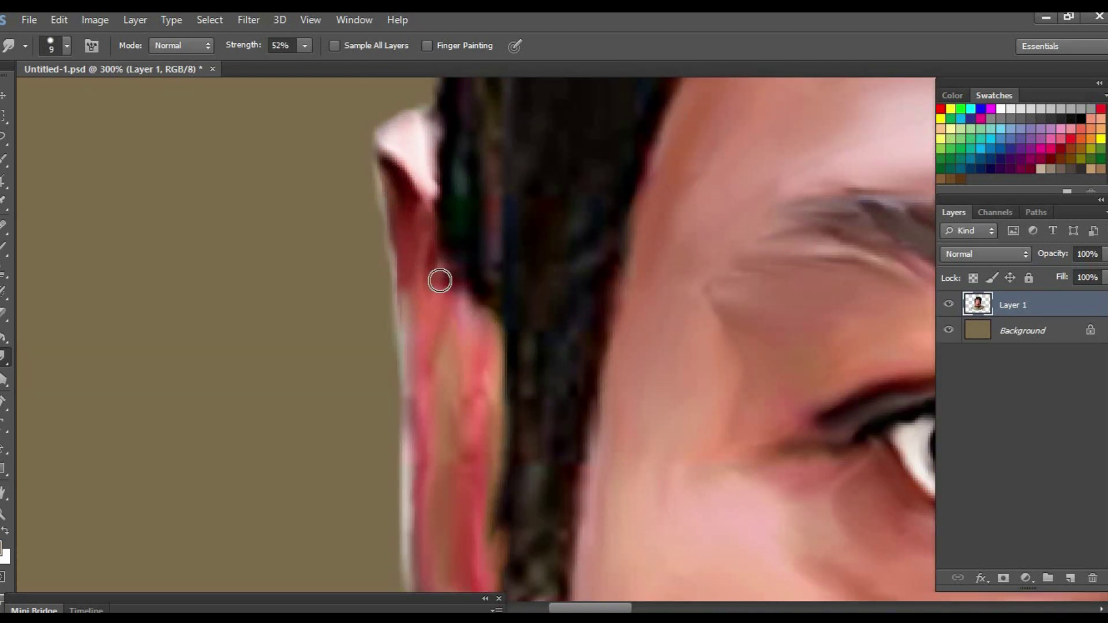
Smear the jagged hairline into soft strands blending into the forehead skin
mouse_move(444, 388)
mouse_down()
mouse_move(502, 378)
mouse_move(442, 400)
mouse_up()
scroll(502, 378, down, 1)
drag(412, 329, 410, 438)
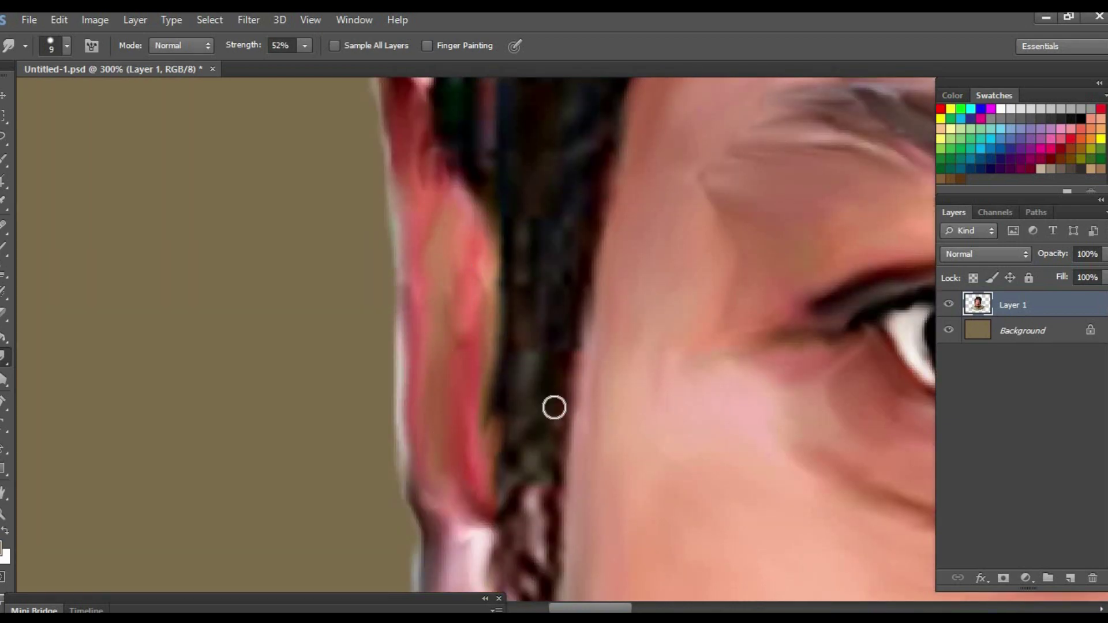
scroll(524, 476, down, 5)
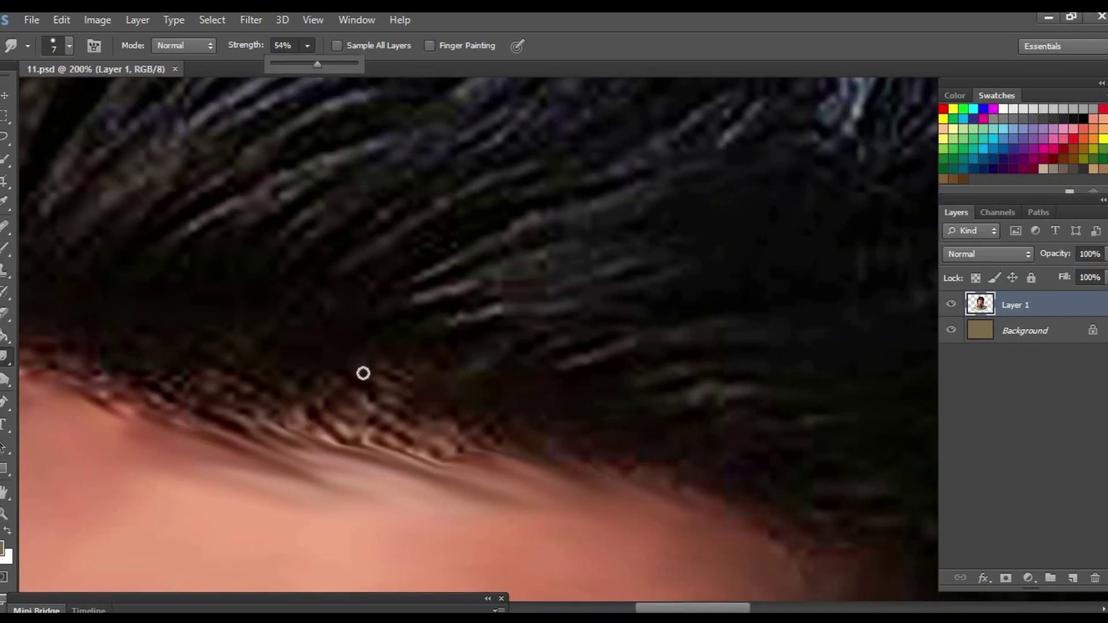
mouse_move(399, 427)
mouse_down()
mouse_move(440, 445)
mouse_move(507, 413)
mouse_up()
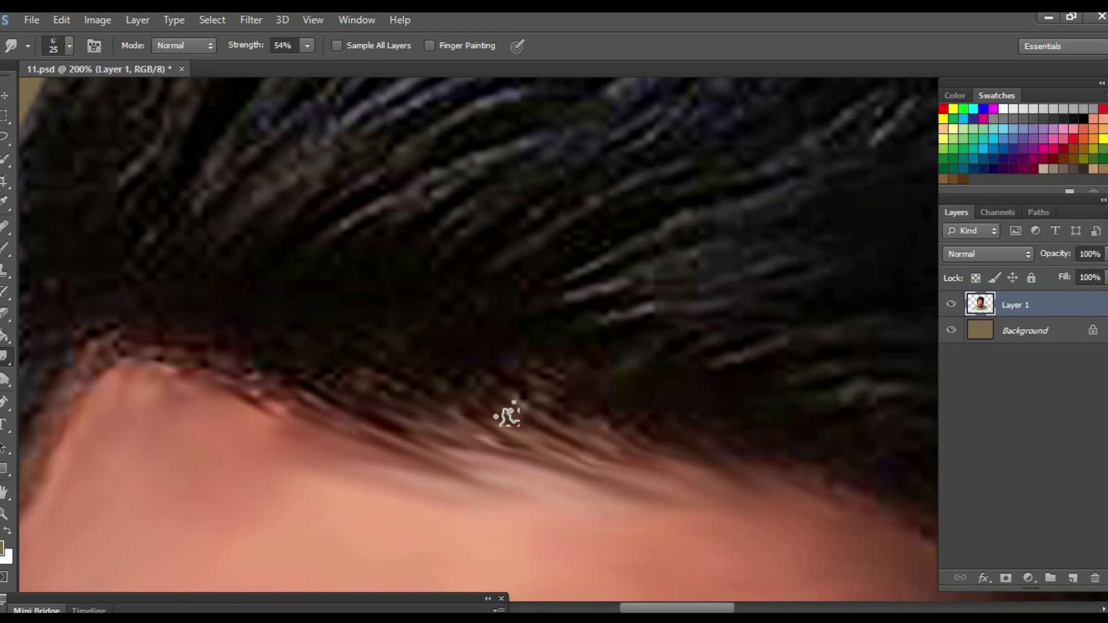
mouse_move(303, 362)
mouse_down()
mouse_move(564, 366)
mouse_move(710, 470)
mouse_move(452, 421)
mouse_up()
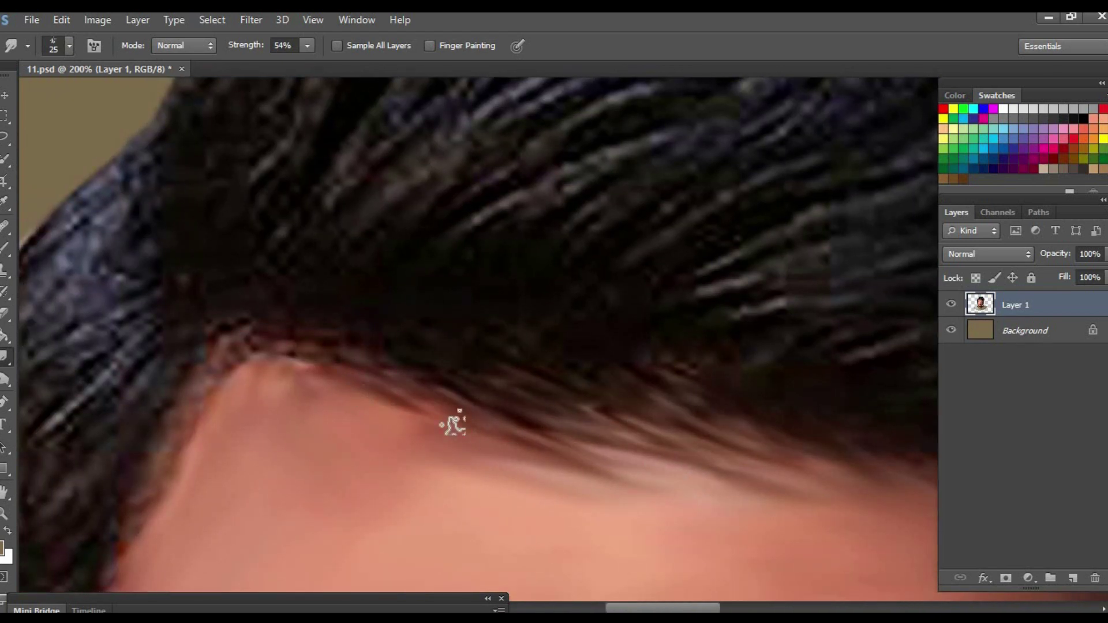
drag(353, 333, 477, 309)
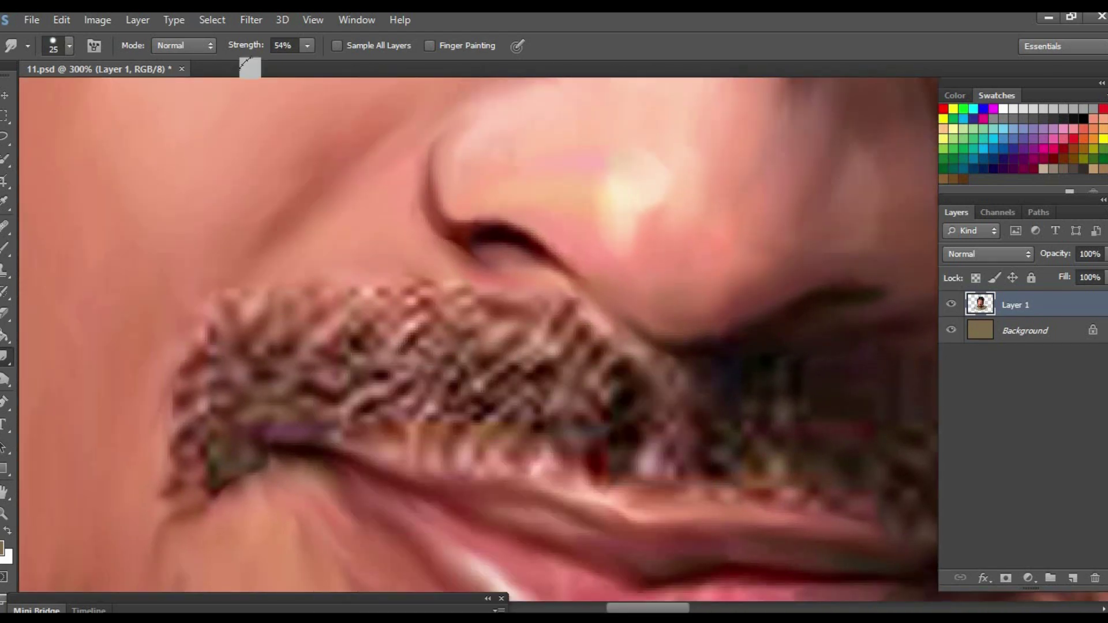
Set Smudge strength to 56% with a smaller brush and streak mustache hairs near the lip corner
click(308, 46)
drag(309, 64, 312, 64)
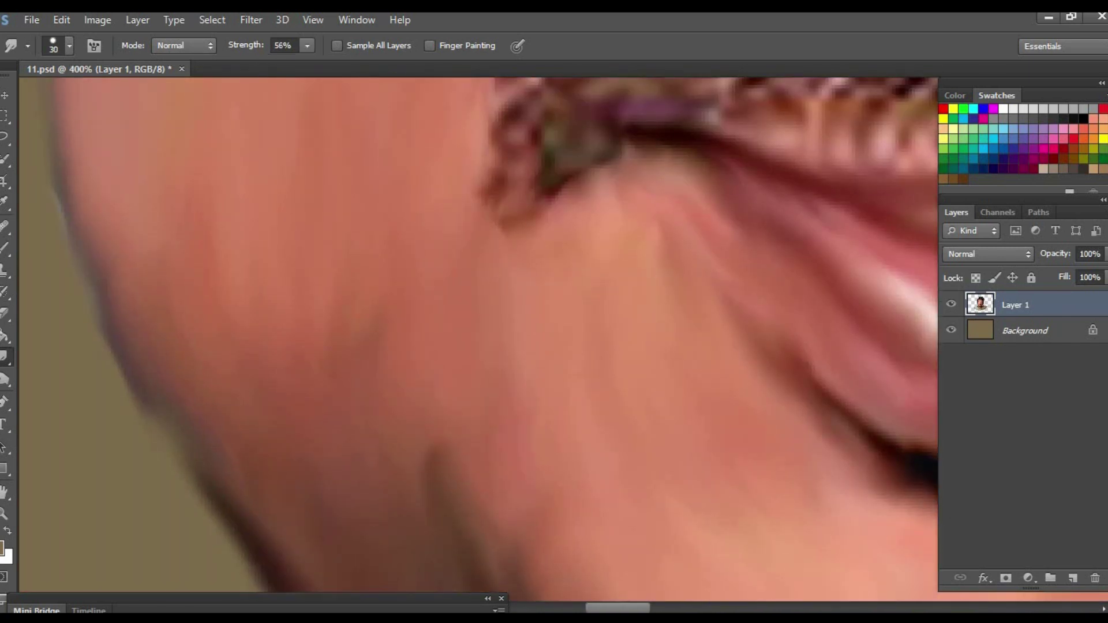
scroll(393, 294, up, 2)
key([)
key([)
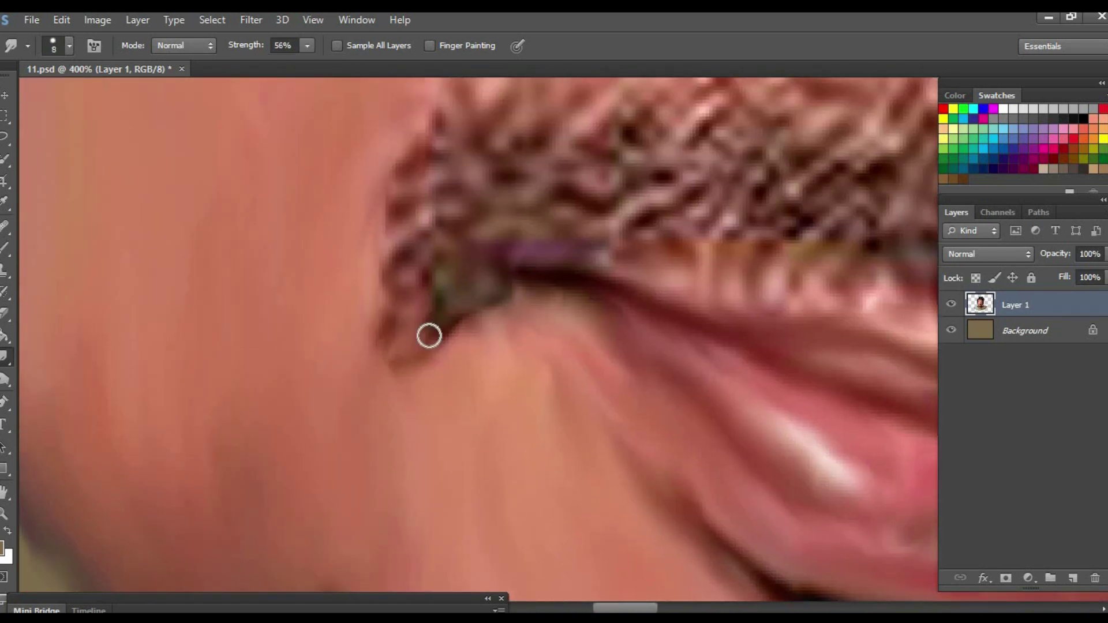
mouse_move(383, 332)
mouse_down()
mouse_move(378, 319)
mouse_move(453, 310)
mouse_move(463, 205)
mouse_move(426, 255)
mouse_up()
key([)
key([)
scroll(426, 255, up, 4)
key([)
drag(438, 323, 446, 256)
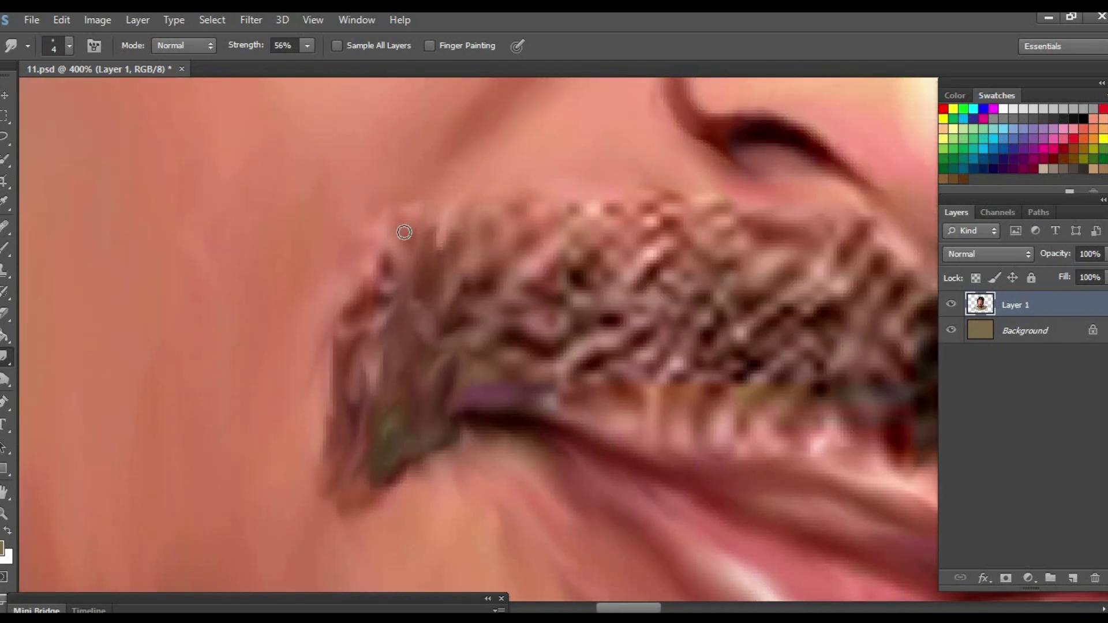
drag(353, 296, 364, 410)
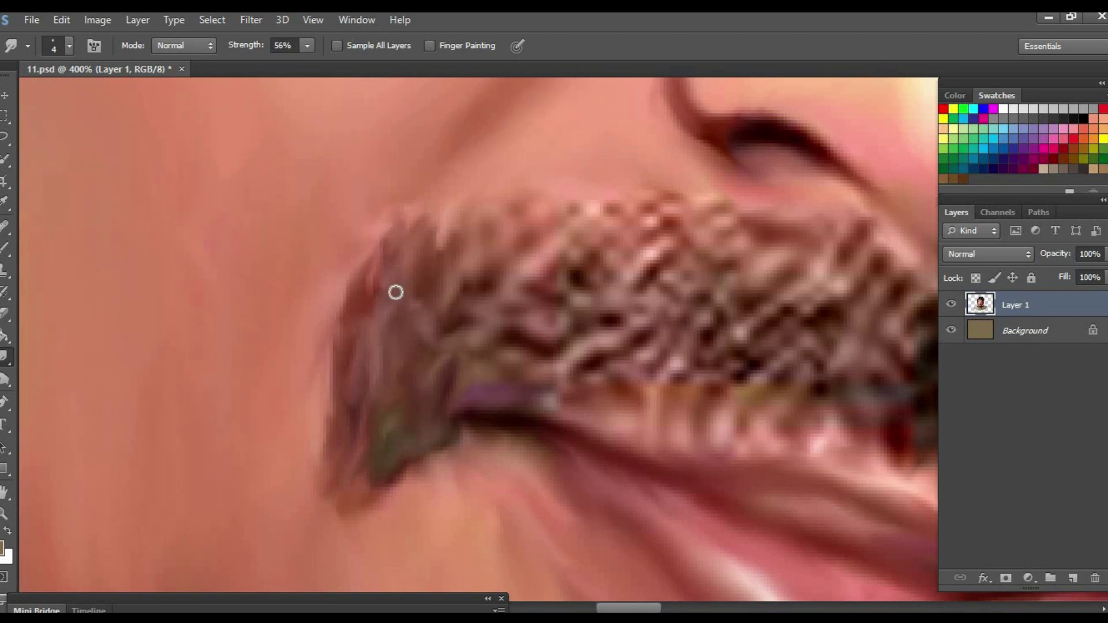
drag(395, 292, 479, 265)
drag(461, 316, 486, 268)
Smear the mustache's left side and pull hairs diagonally toward the lip
scroll(487, 267, right, 2)
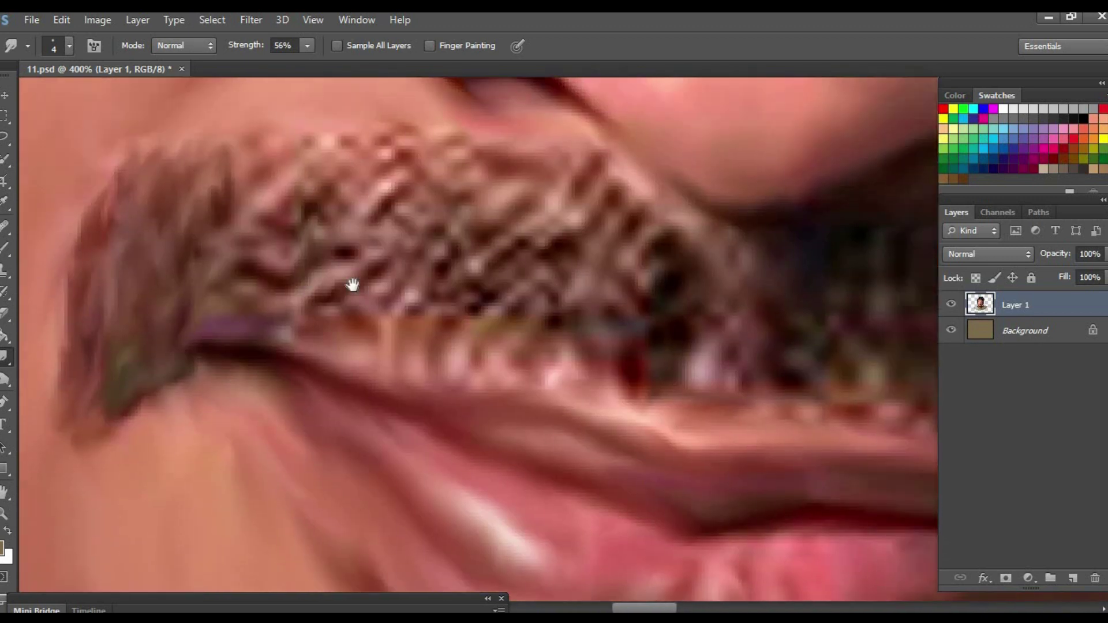
scroll(354, 289, right, 3)
scroll(354, 289, down, 1)
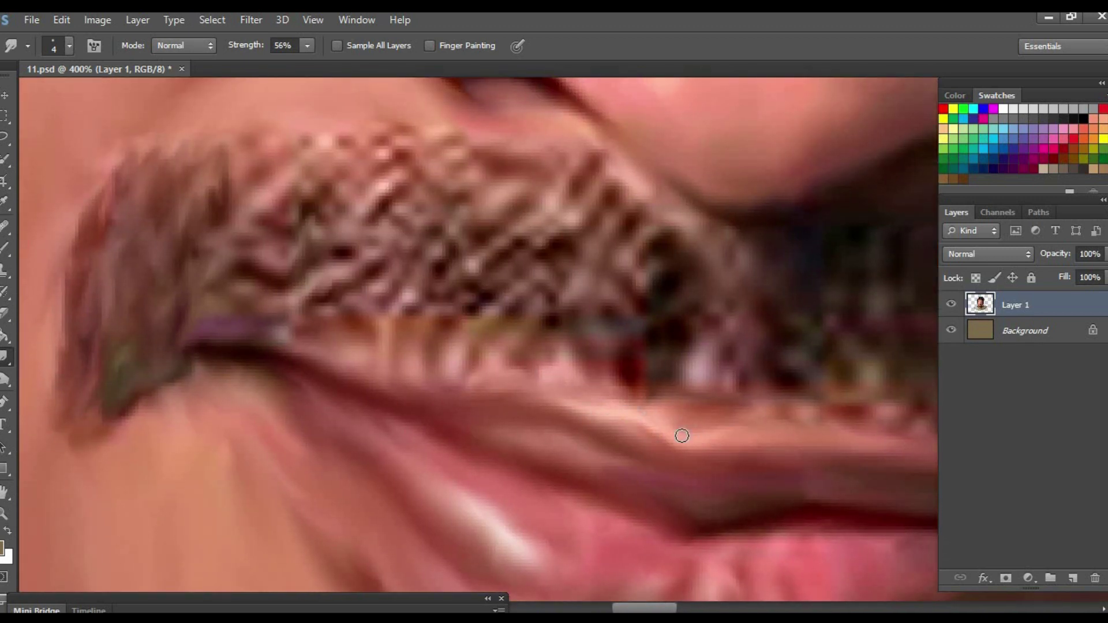
scroll(681, 435, down, 1)
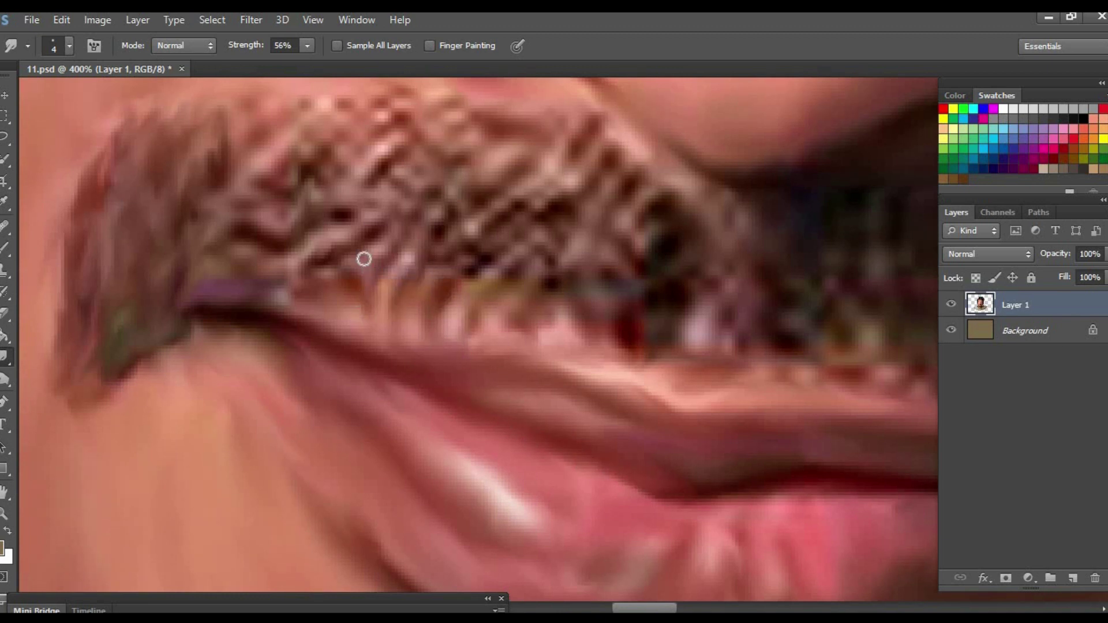
scroll(274, 303, up, 3)
mouse_move(273, 303)
mouse_down()
mouse_move(213, 277)
mouse_move(190, 363)
mouse_up()
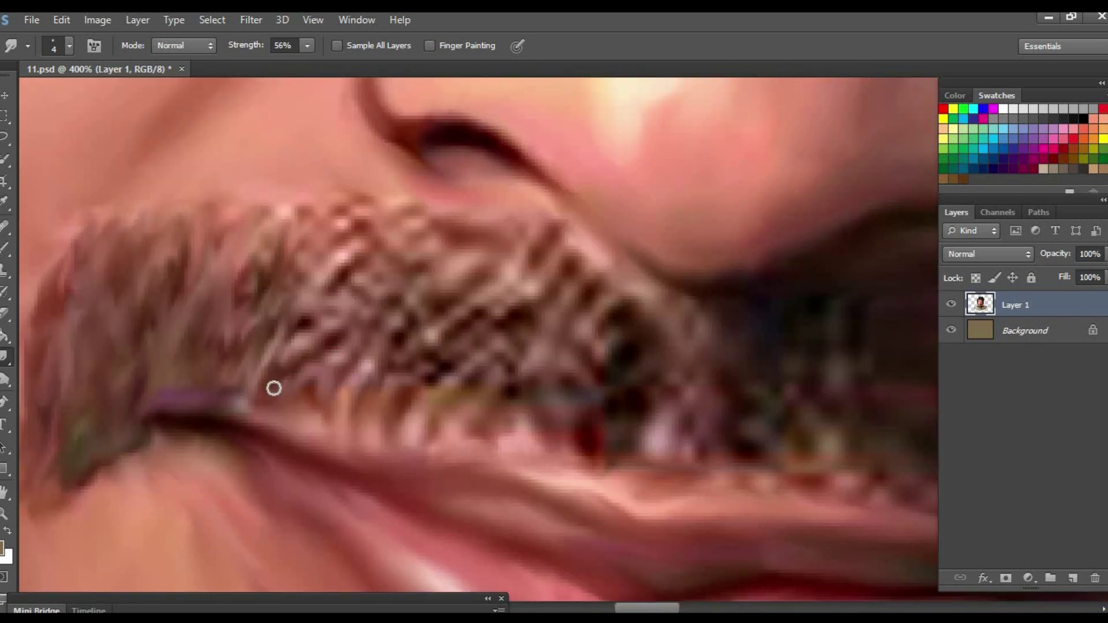
drag(660, 510, 608, 484)
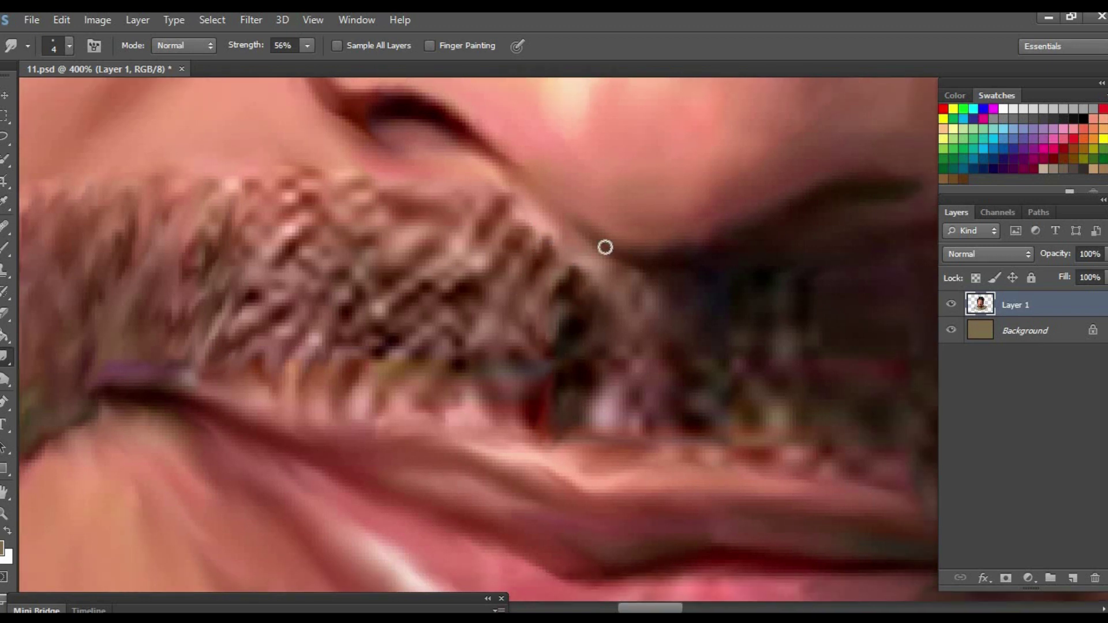
mouse_move(484, 214)
mouse_down()
mouse_move(359, 225)
mouse_move(344, 289)
mouse_move(242, 309)
mouse_move(247, 179)
mouse_up()
mouse_move(462, 297)
mouse_down()
mouse_move(296, 275)
mouse_move(225, 297)
mouse_move(252, 266)
mouse_move(292, 354)
mouse_up()
Smooth the mustache where it meets the upper lip, then zoom out to view the mouth
scroll(339, 234, right, 2)
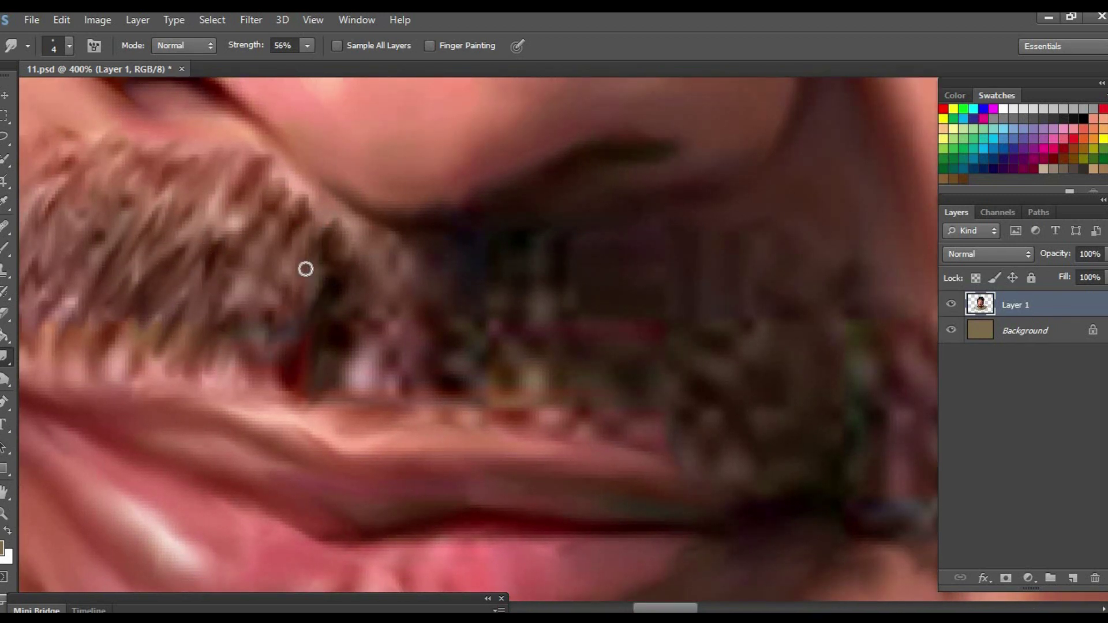
drag(306, 269, 282, 365)
scroll(358, 240, right, 2)
scroll(334, 252, right, 2)
mouse_move(334, 252)
mouse_down()
mouse_move(261, 362)
mouse_move(411, 404)
mouse_up()
scroll(329, 388, up, 3)
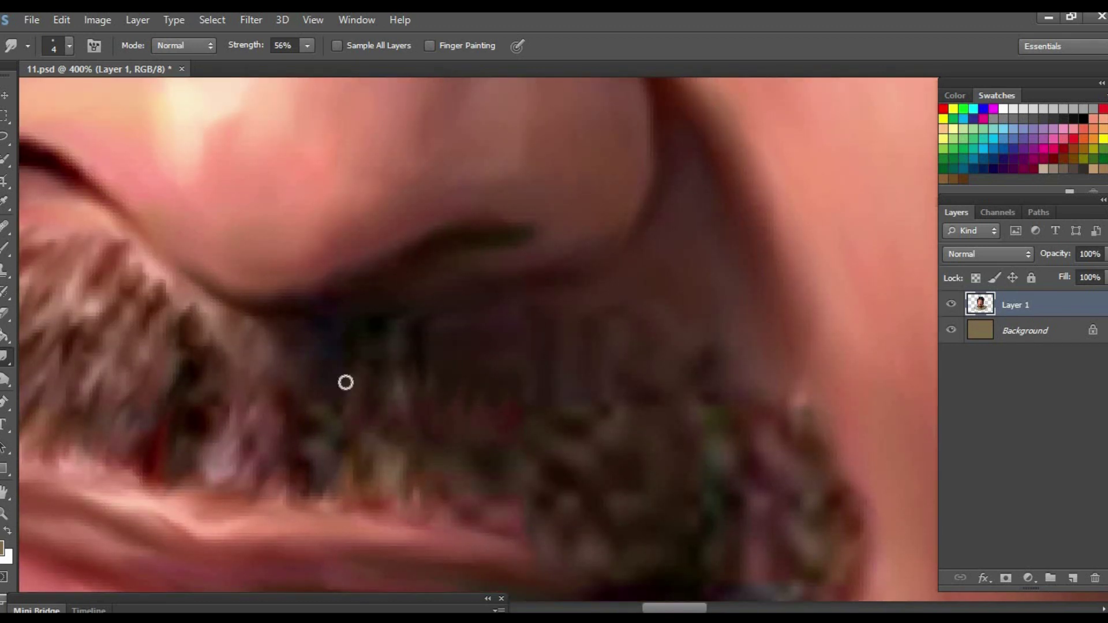
scroll(290, 432, down, 3)
scroll(290, 432, right, 2)
scroll(610, 321, down, 2)
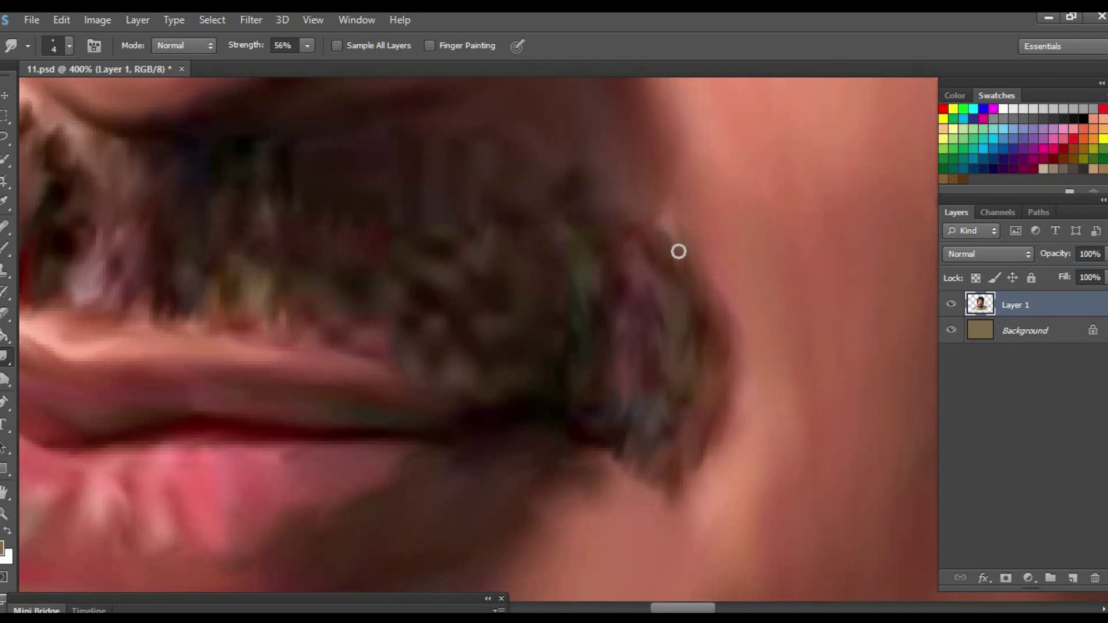
scroll(527, 401, up, 3)
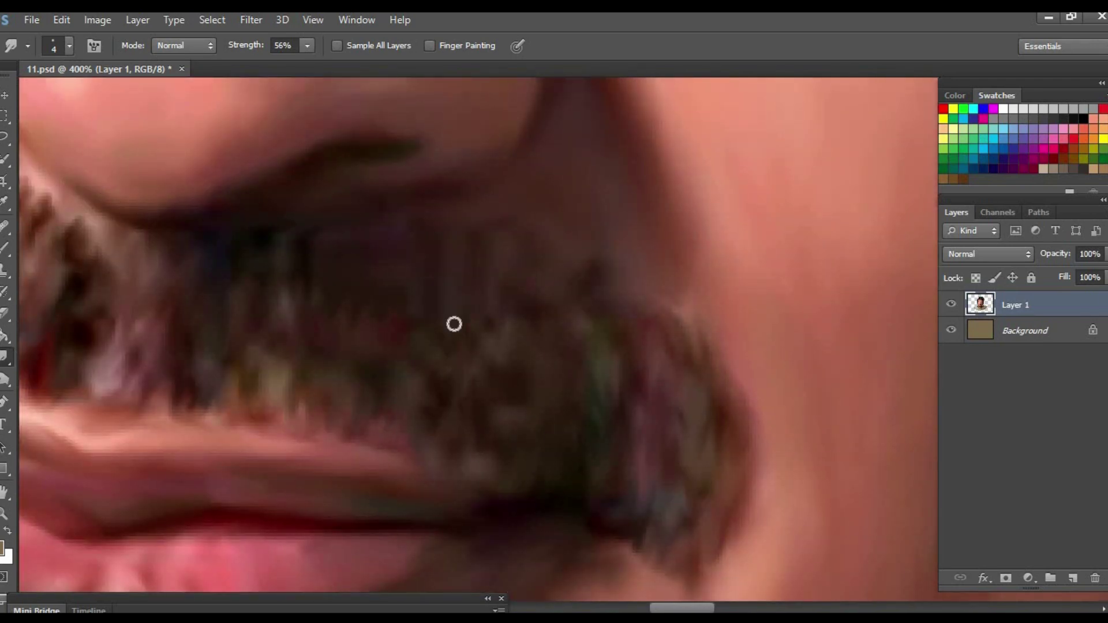
scroll(558, 416, up, 3)
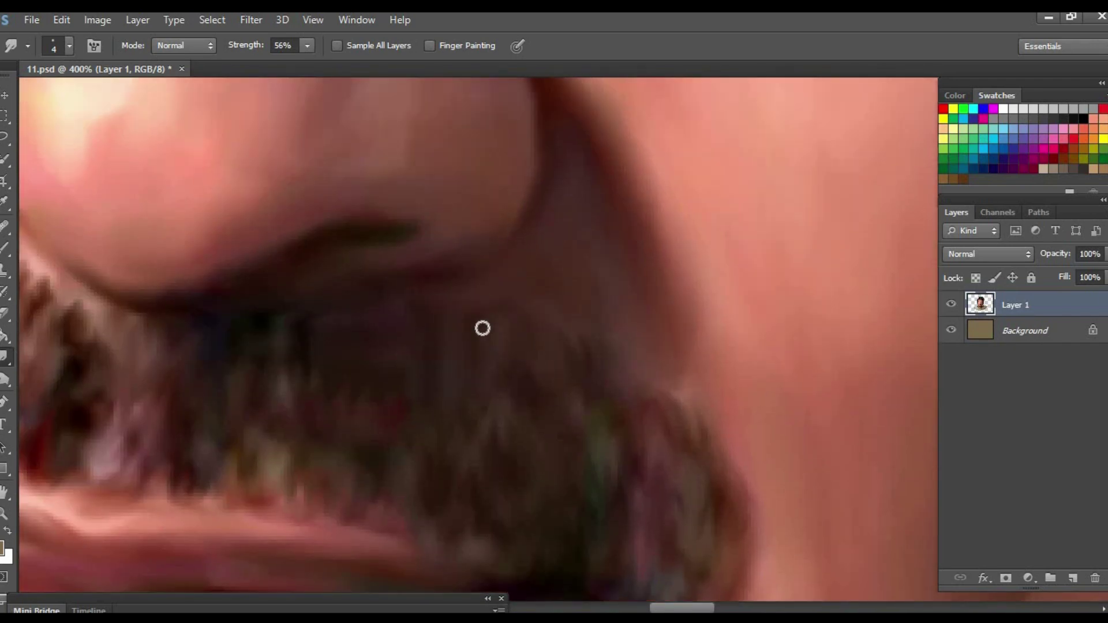
key(ctrl+minus)
drag(264, 421, 466, 294)
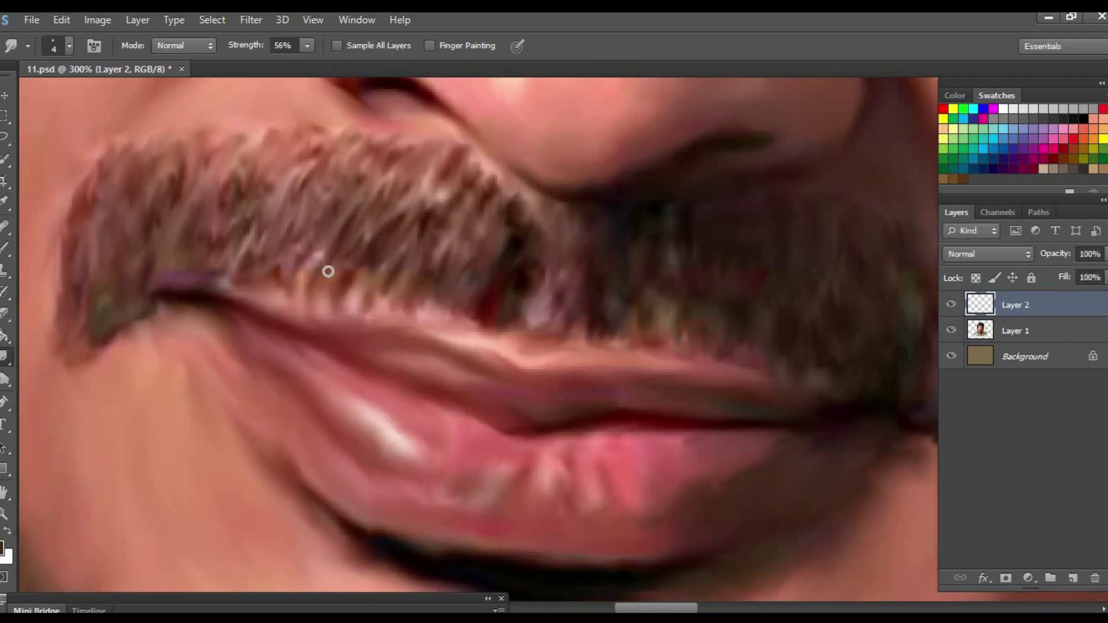
Paint fine hair strokes over the mustache with the Brush and soften them with Gaussian Blur
key(b)
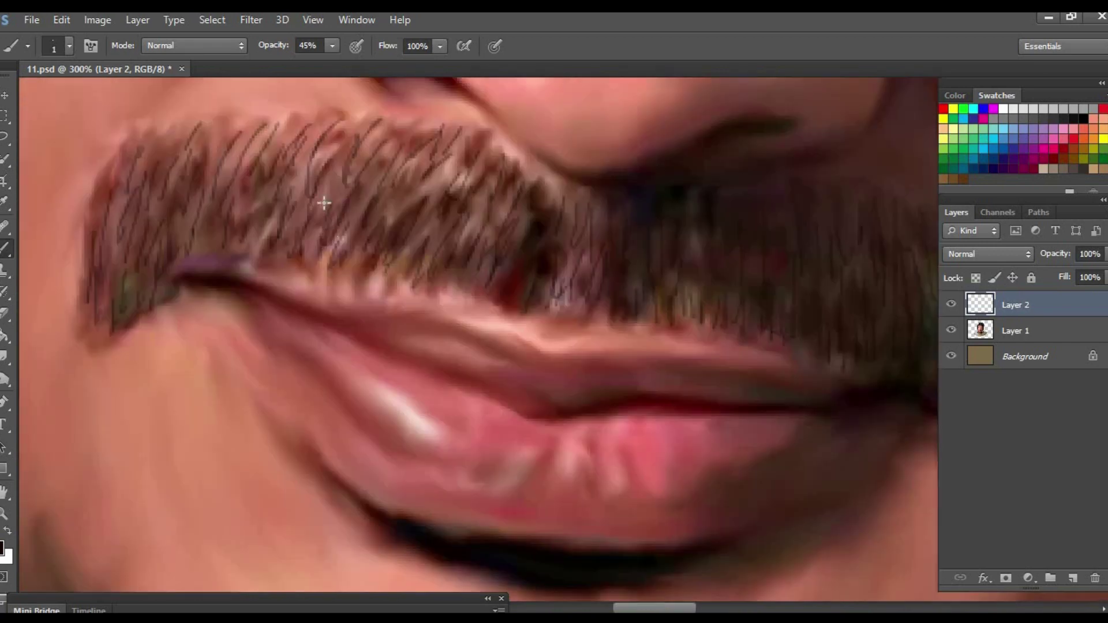
click(251, 19)
click(494, 287)
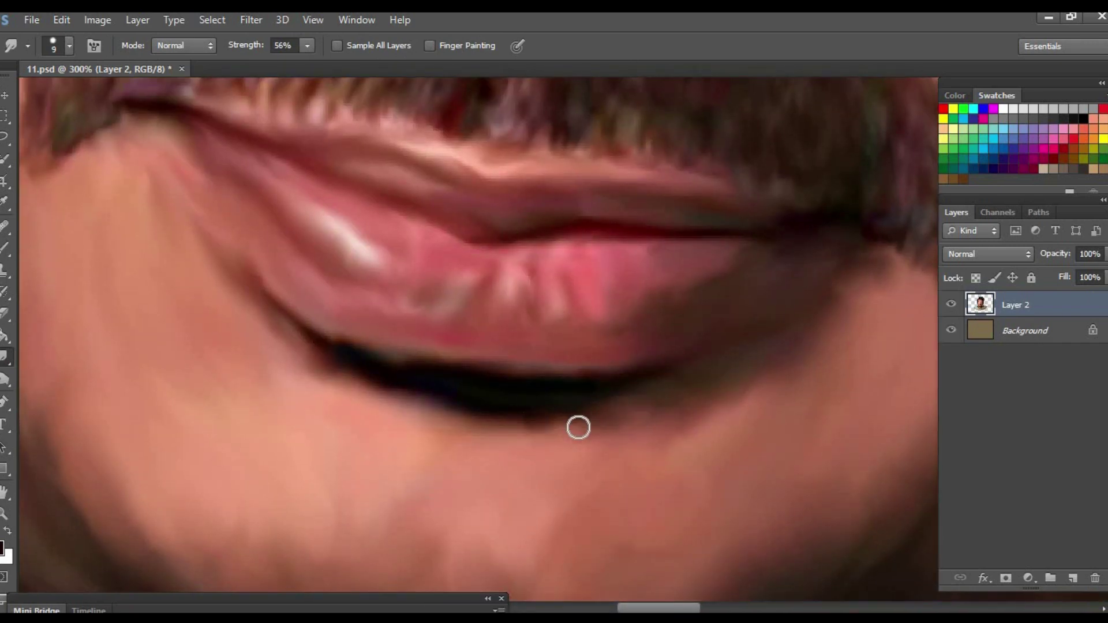
Set Smudge strength to 78% and brush size 30, and soften the dark hair outline into streaks
drag(307, 45, 296, 67)
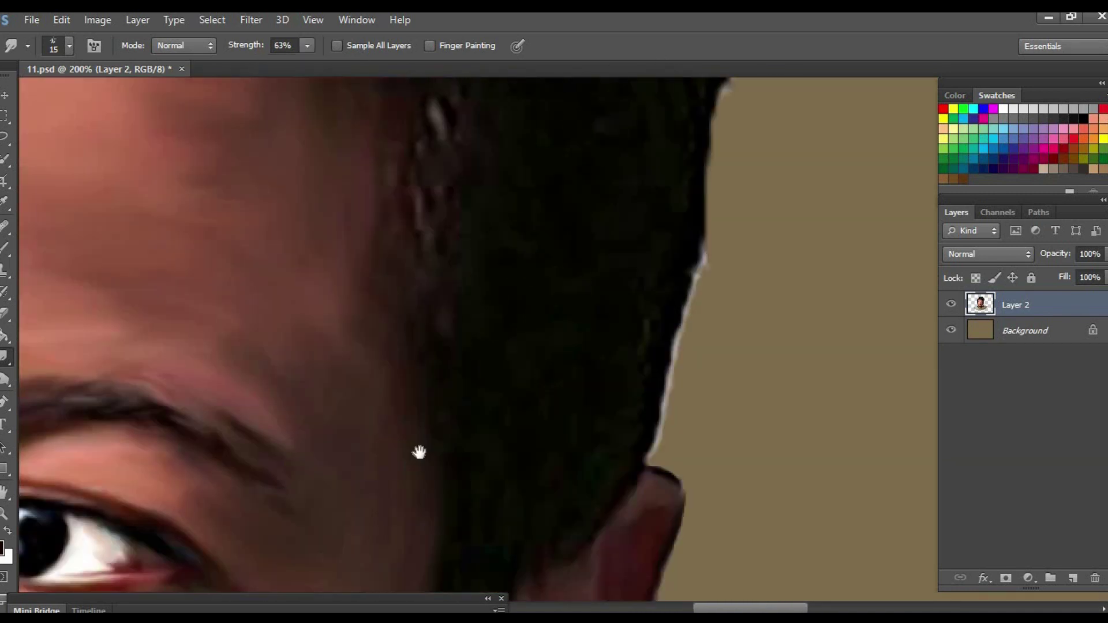
drag(419, 452, 419, 594)
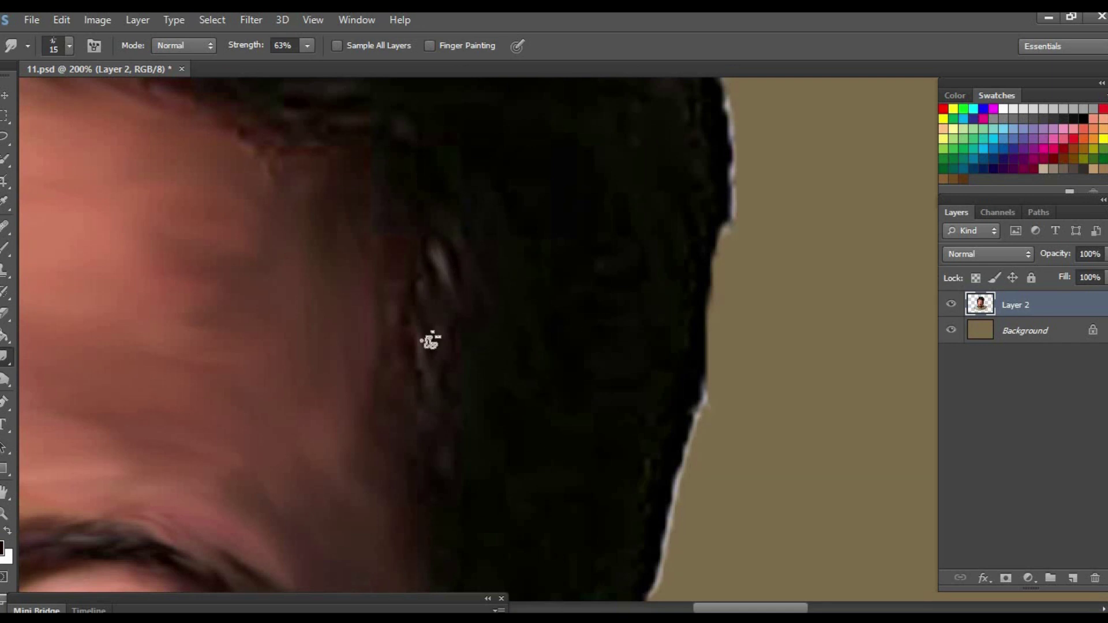
key(7)
key(8)
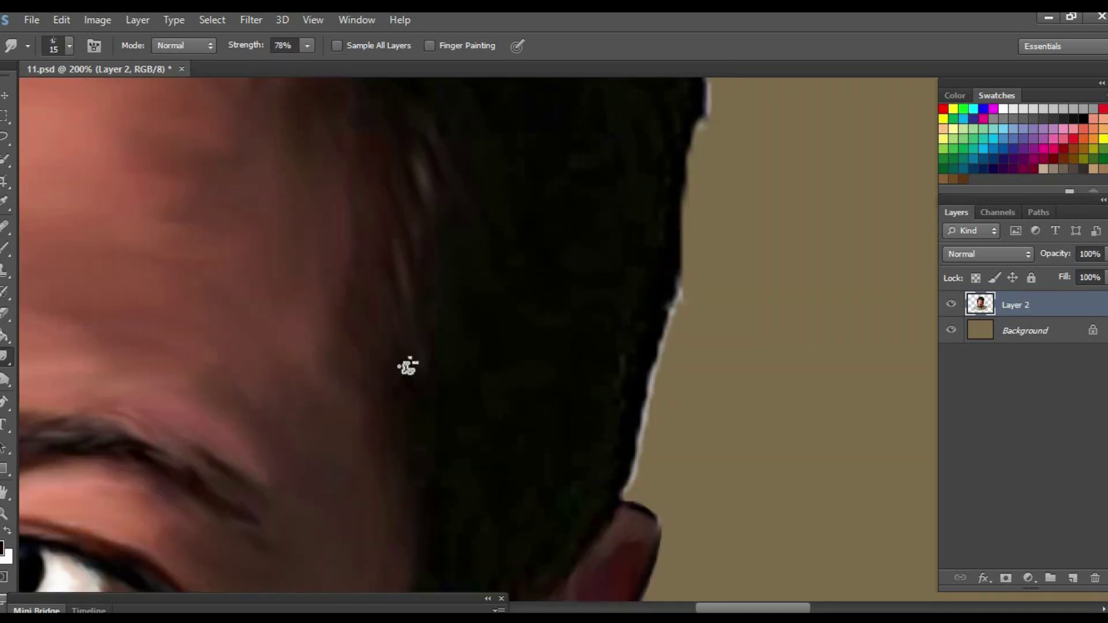
scroll(409, 367, down, 5)
scroll(577, 311, down, 2)
scroll(539, 519, down, 3)
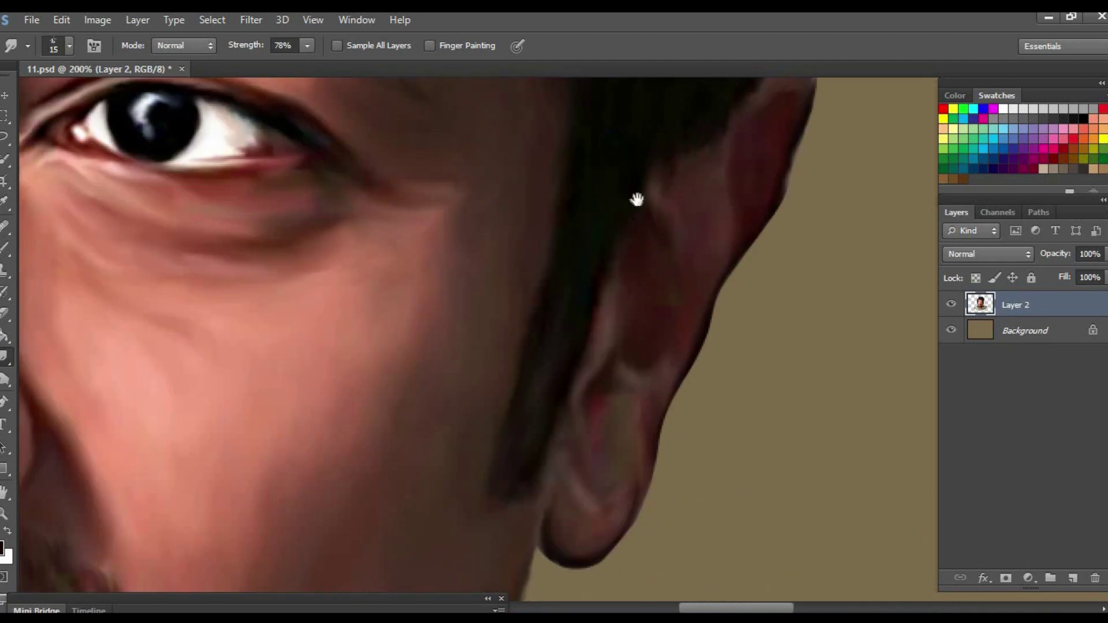
mouse_move(636, 199)
mouse_down()
mouse_move(539, 435)
mouse_move(440, 297)
mouse_move(351, 440)
mouse_move(354, 262)
mouse_move(447, 500)
mouse_up()
key(bracketright)
key(bracketright)
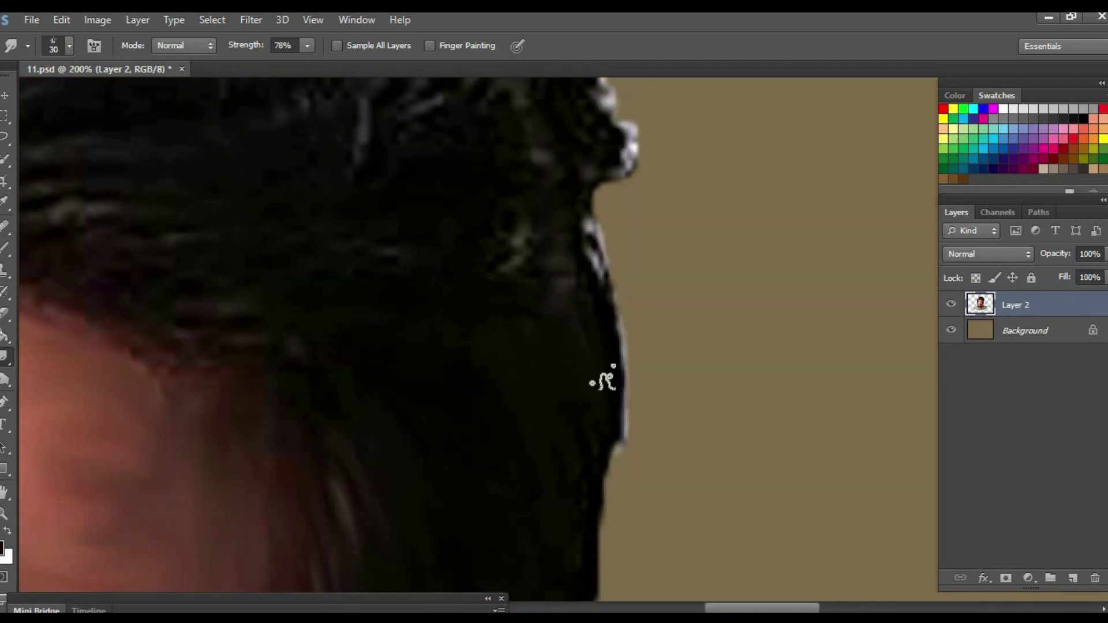
scroll(248, 387, up, 2)
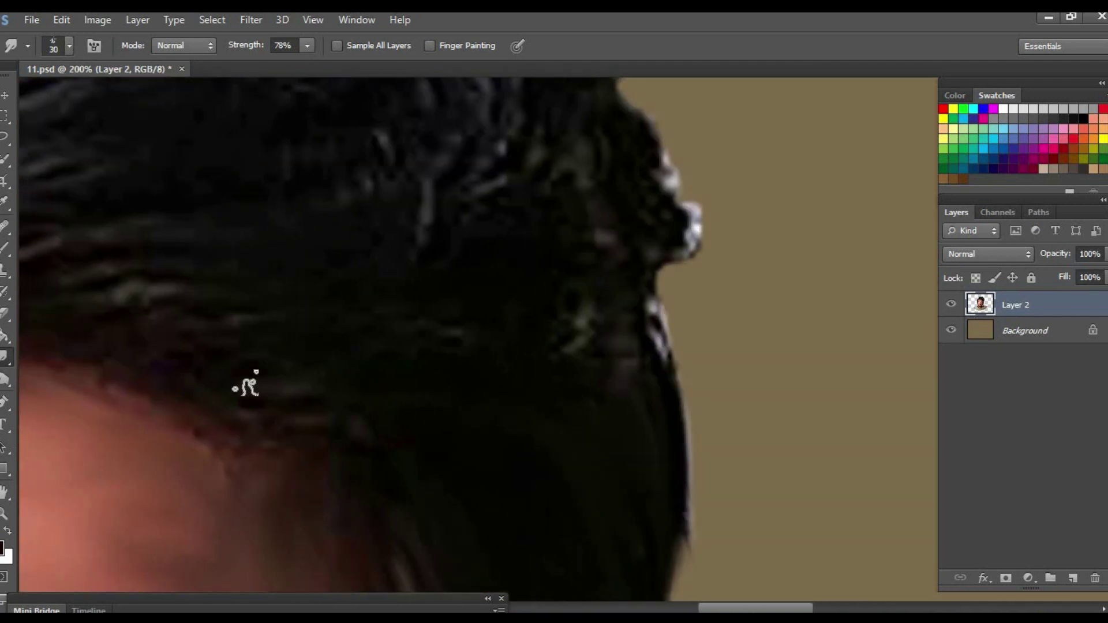
mouse_move(557, 349)
mouse_down()
mouse_move(667, 346)
mouse_move(679, 464)
mouse_up()
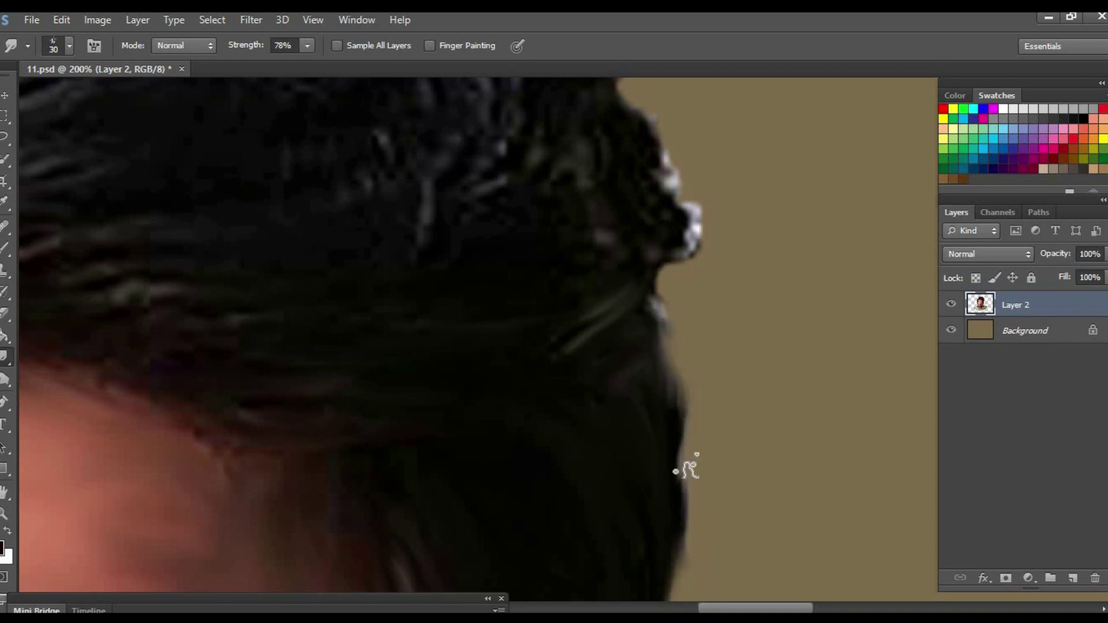
Lower Smudge strength to 63% and smudge the hair along the top of the head
scroll(649, 341, left, 3)
scroll(588, 513, left, 3)
key(6)
key(3)
scroll(523, 326, down, 2)
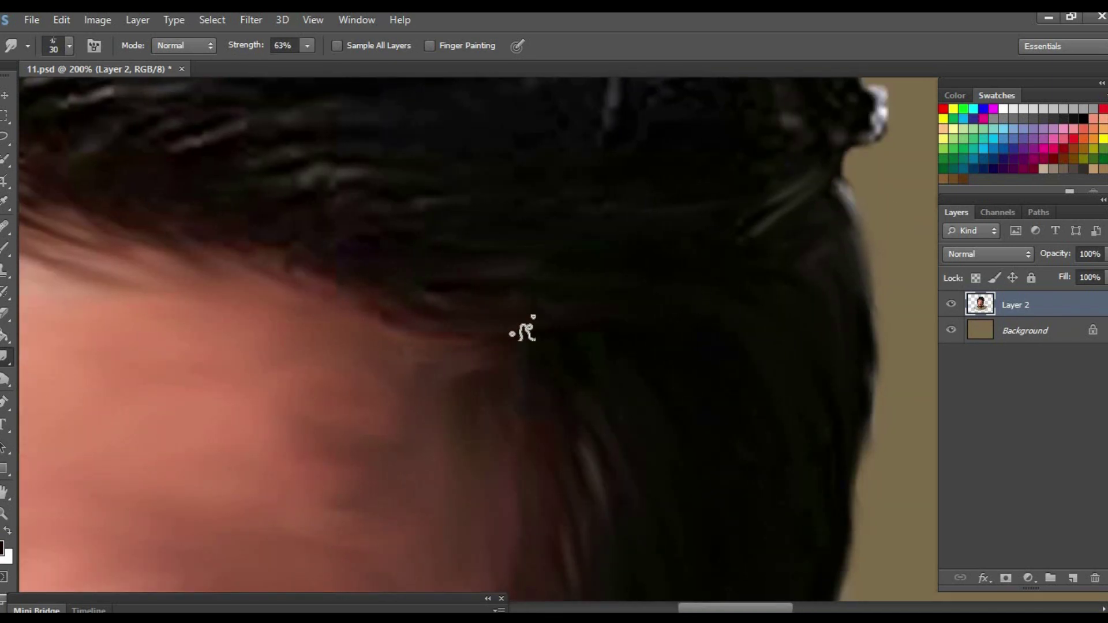
scroll(269, 260, left, 5)
drag(269, 260, 445, 341)
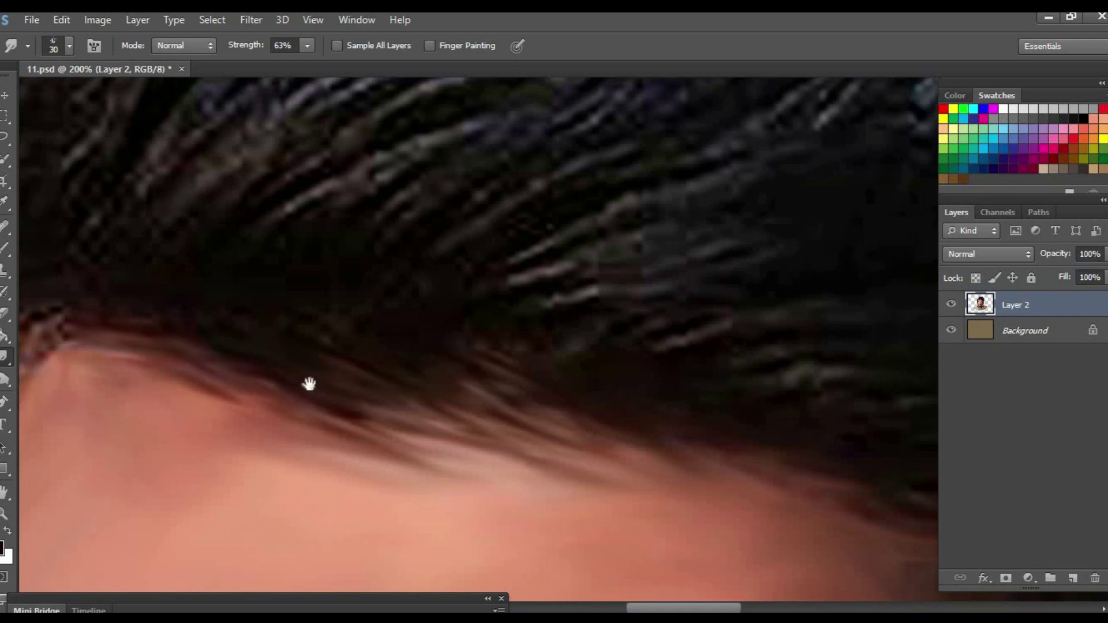
scroll(307, 383, right, 3)
scroll(586, 354, right, 3)
scroll(695, 300, down, 3)
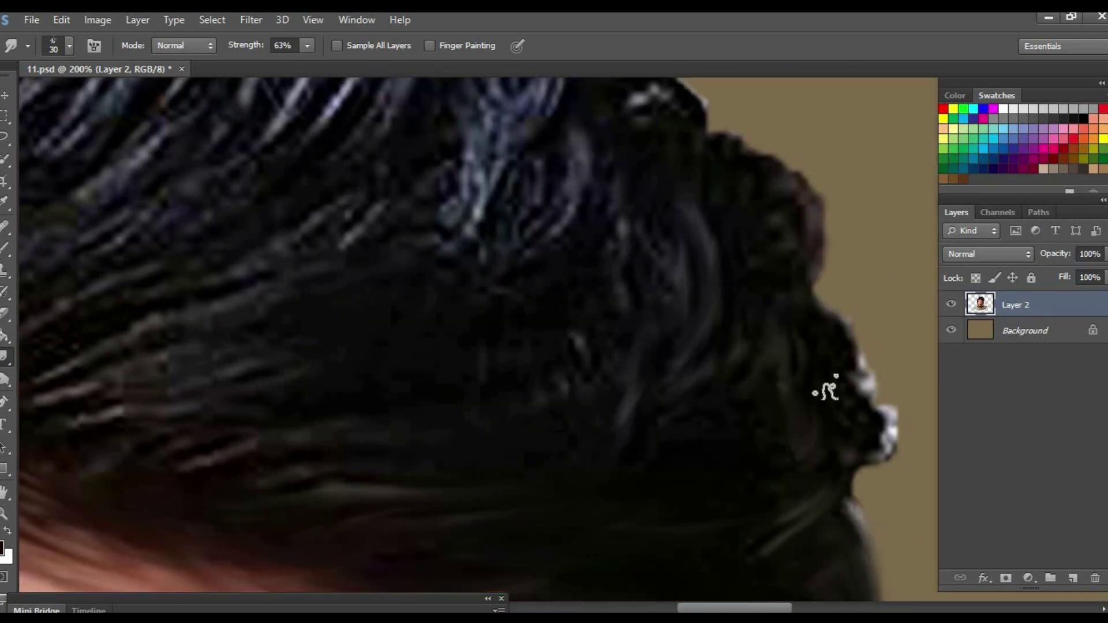
scroll(848, 507, up, 3)
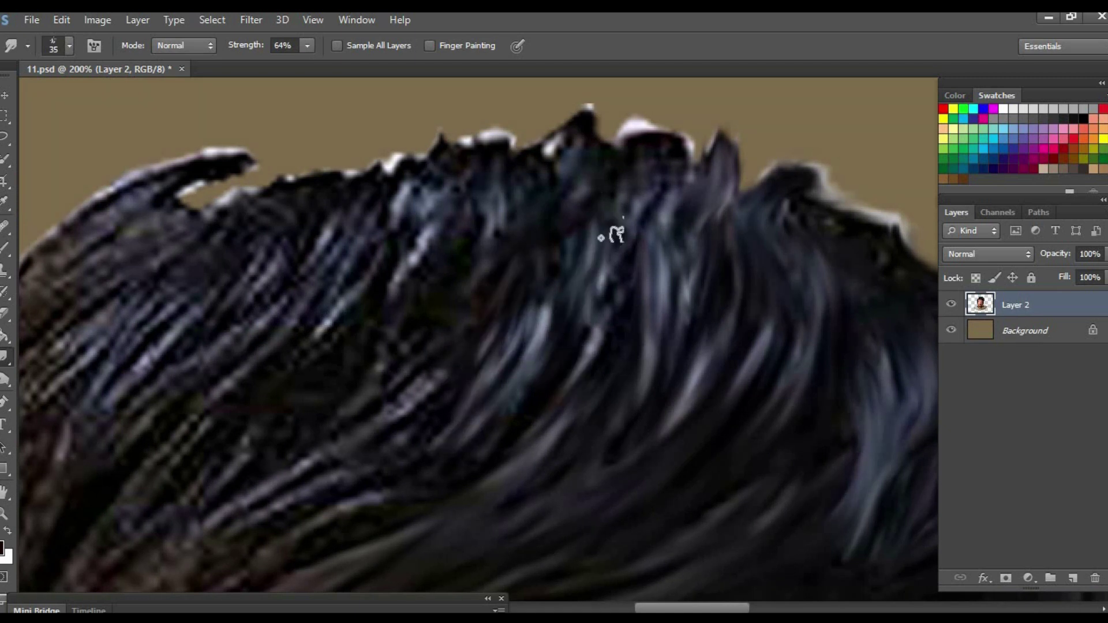
Smudge the crosshatched hair on top and lower left into flowing strands
mouse_move(404, 375)
mouse_down()
mouse_move(277, 391)
mouse_move(346, 218)
mouse_move(407, 253)
mouse_up()
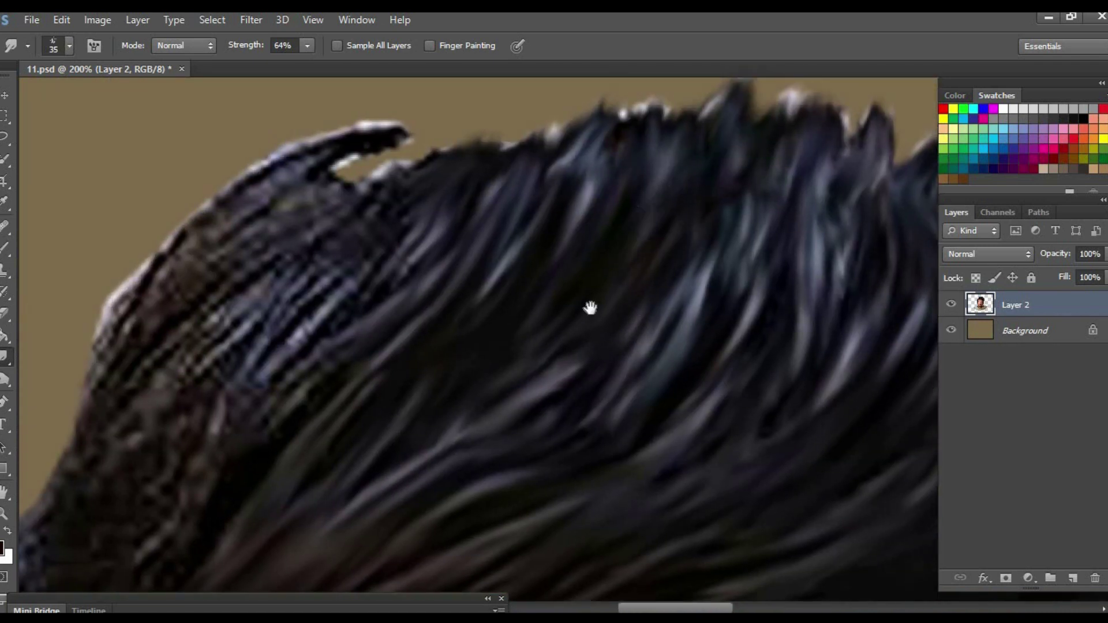
drag(590, 307, 609, 287)
mouse_move(433, 215)
mouse_down()
mouse_move(389, 176)
mouse_move(231, 300)
mouse_up()
drag(144, 276, 289, 138)
drag(444, 72, 494, 124)
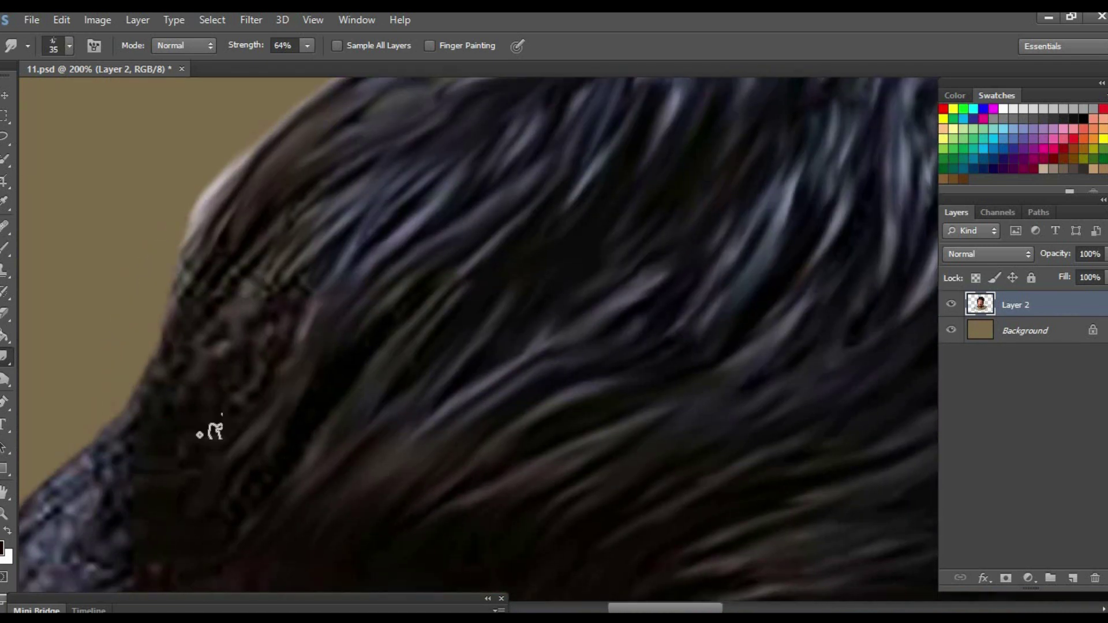
mouse_move(210, 433)
mouse_down()
mouse_move(255, 225)
mouse_move(213, 499)
mouse_up()
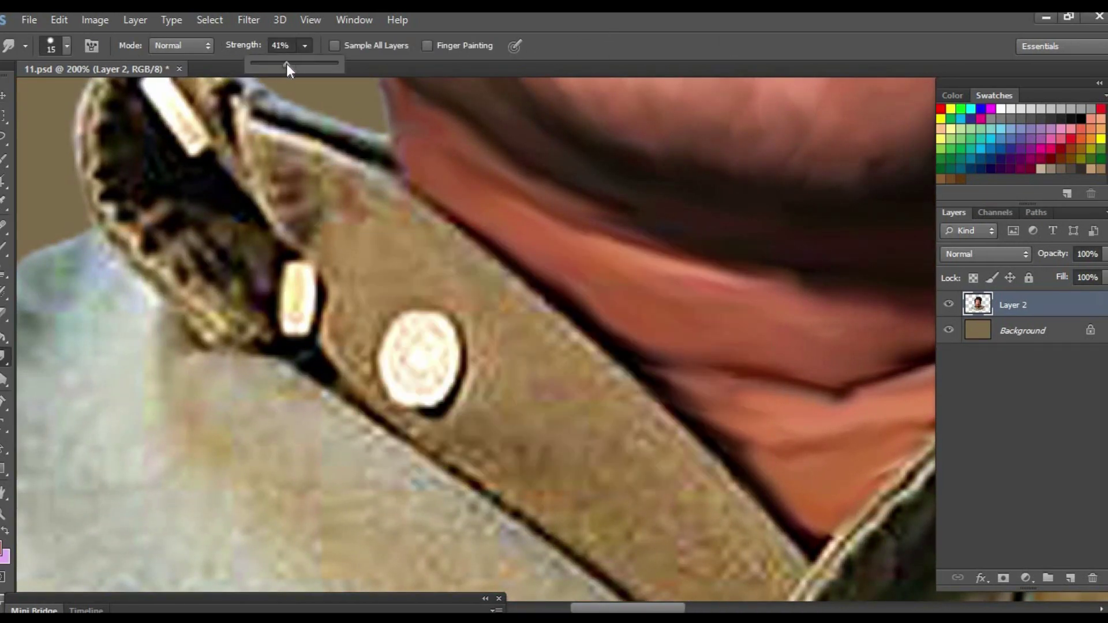
Smooth the strap's upper edge and the buckle's rim and dark inner spots
drag(288, 144, 404, 177)
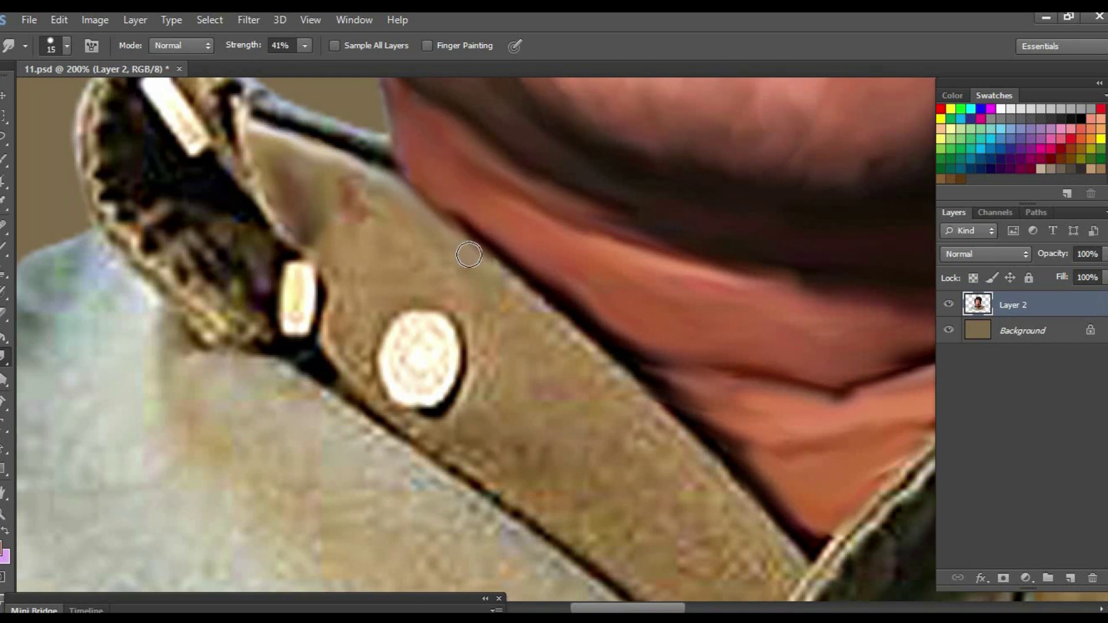
drag(598, 354, 750, 508)
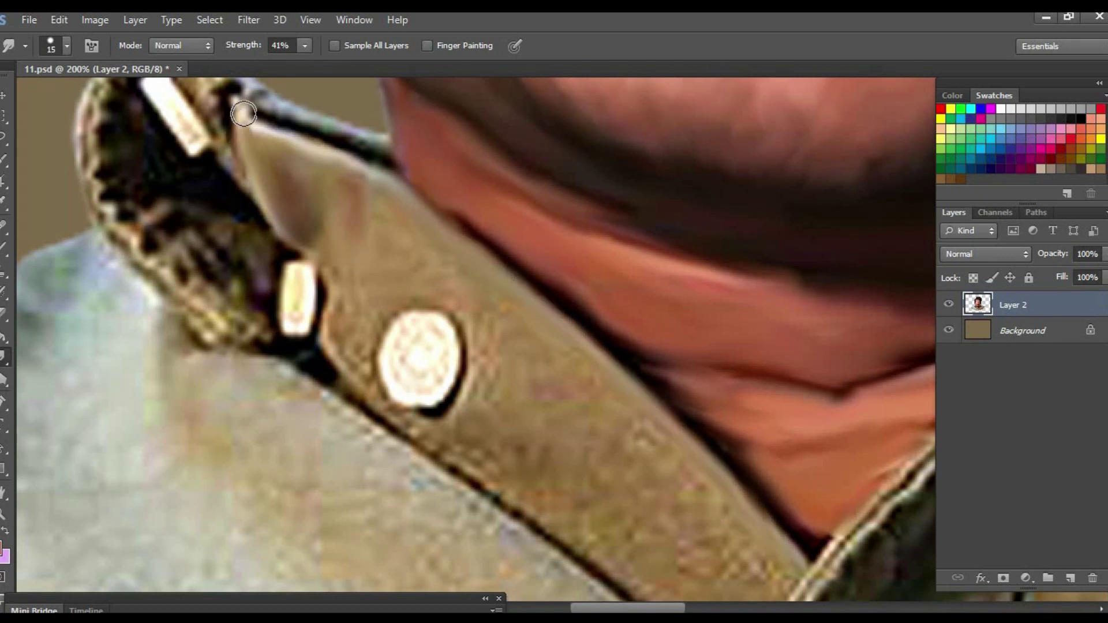
drag(343, 211, 374, 321)
mouse_move(183, 154)
mouse_down()
mouse_move(217, 119)
mouse_move(399, 251)
mouse_up()
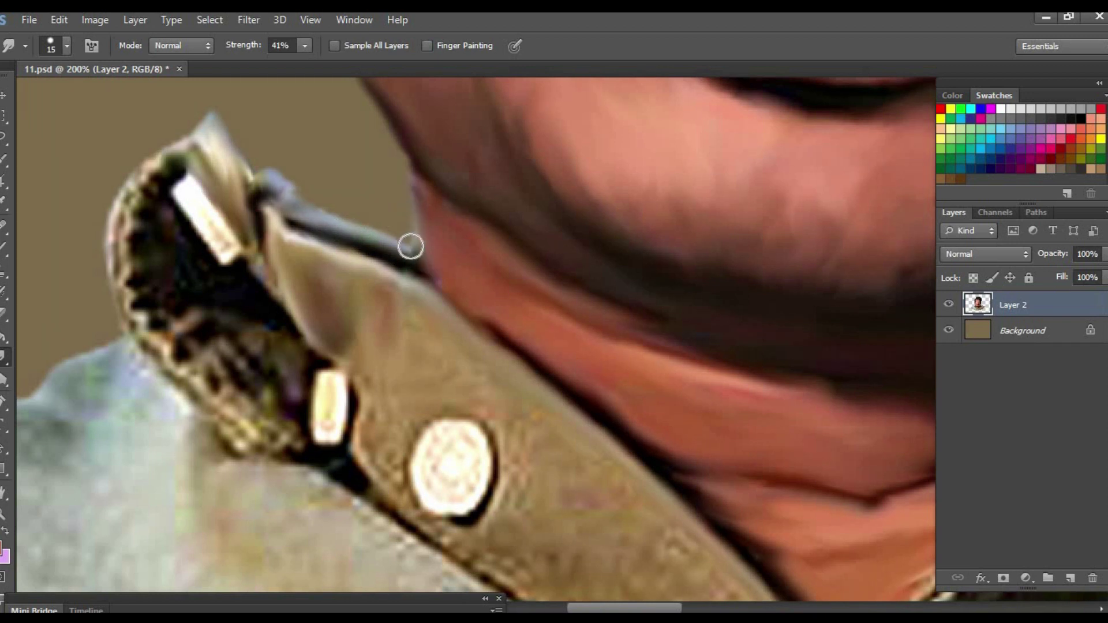
drag(300, 211, 383, 162)
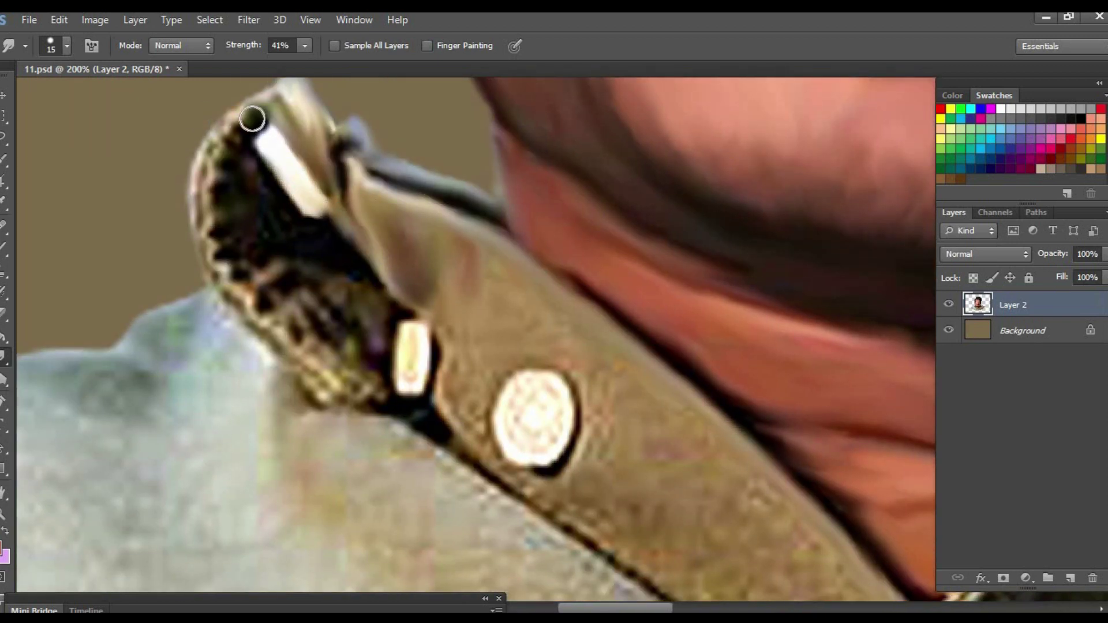
mouse_move(252, 119)
mouse_down()
mouse_move(217, 254)
mouse_move(371, 386)
mouse_move(319, 235)
mouse_up()
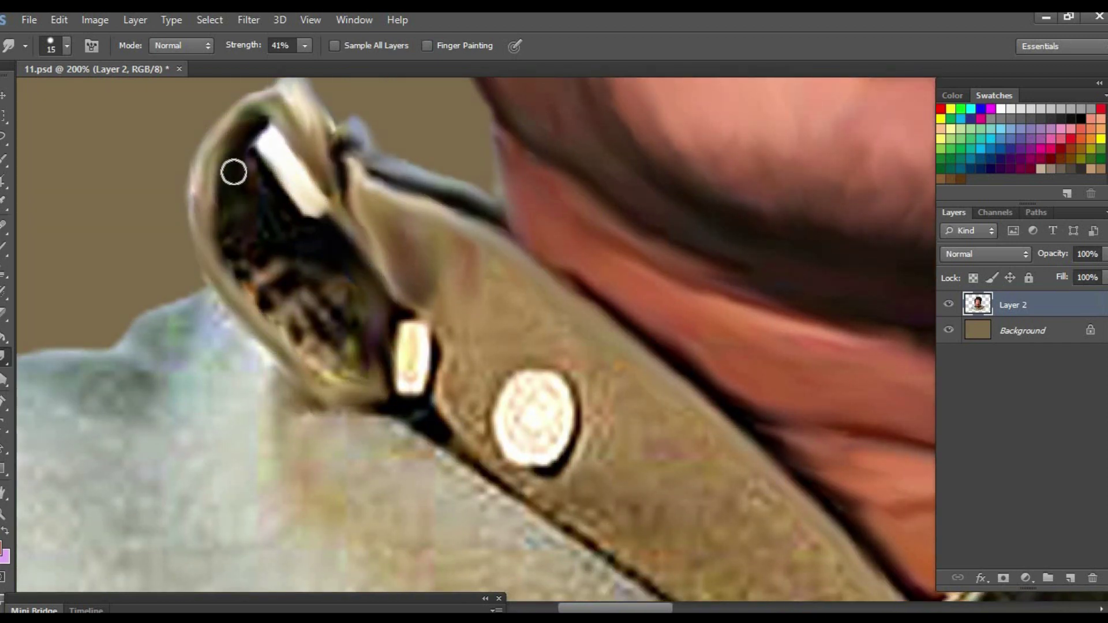
mouse_move(281, 282)
mouse_down()
mouse_move(369, 331)
mouse_move(296, 338)
mouse_move(276, 252)
mouse_up()
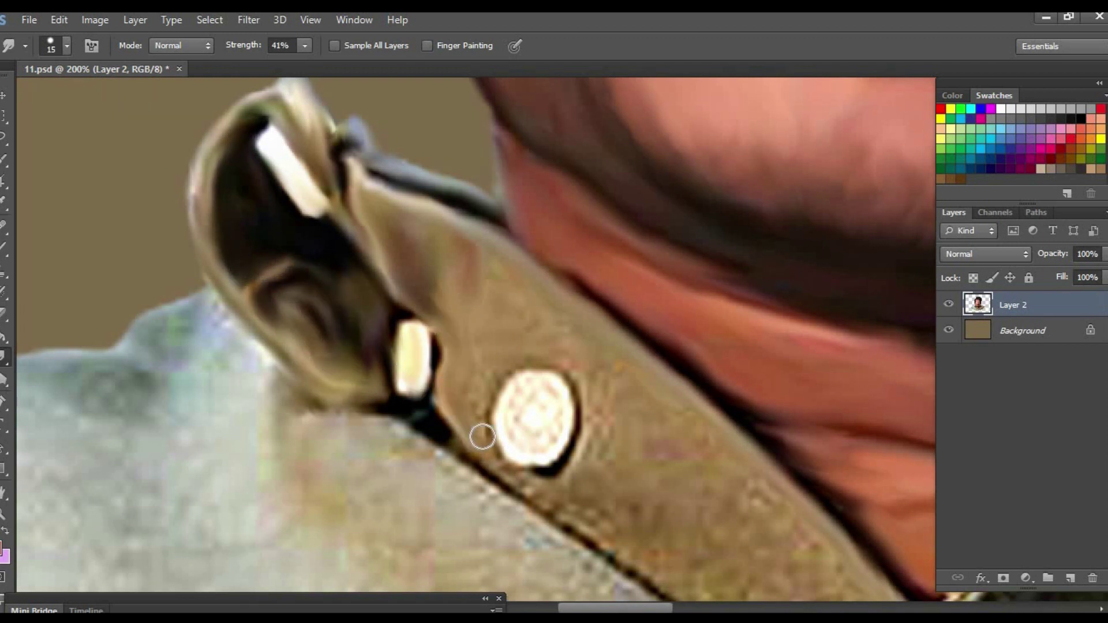
Smooth the strap's rough edge below the buckle with a smaller brush, then move along the strap
drag(482, 437, 444, 396)
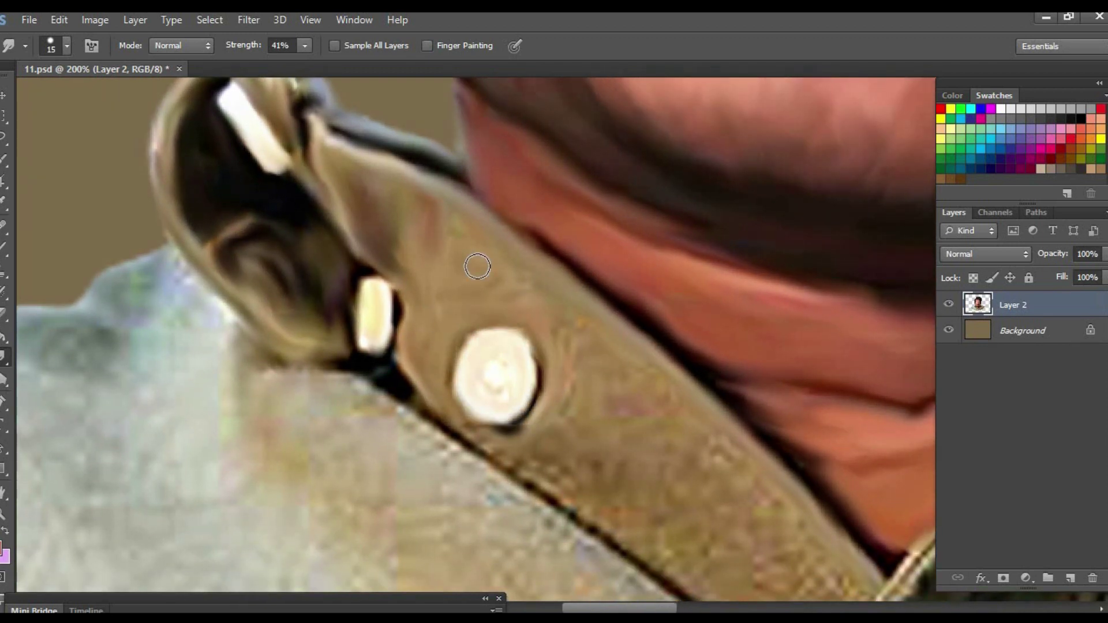
drag(526, 430, 594, 464)
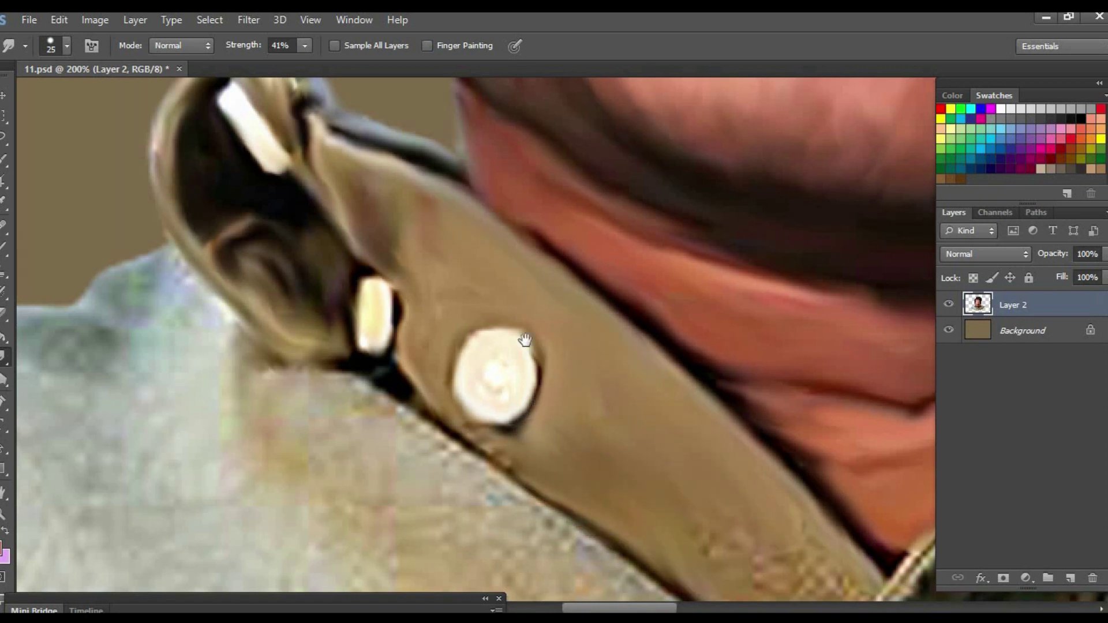
drag(523, 341, 299, 176)
drag(384, 247, 759, 464)
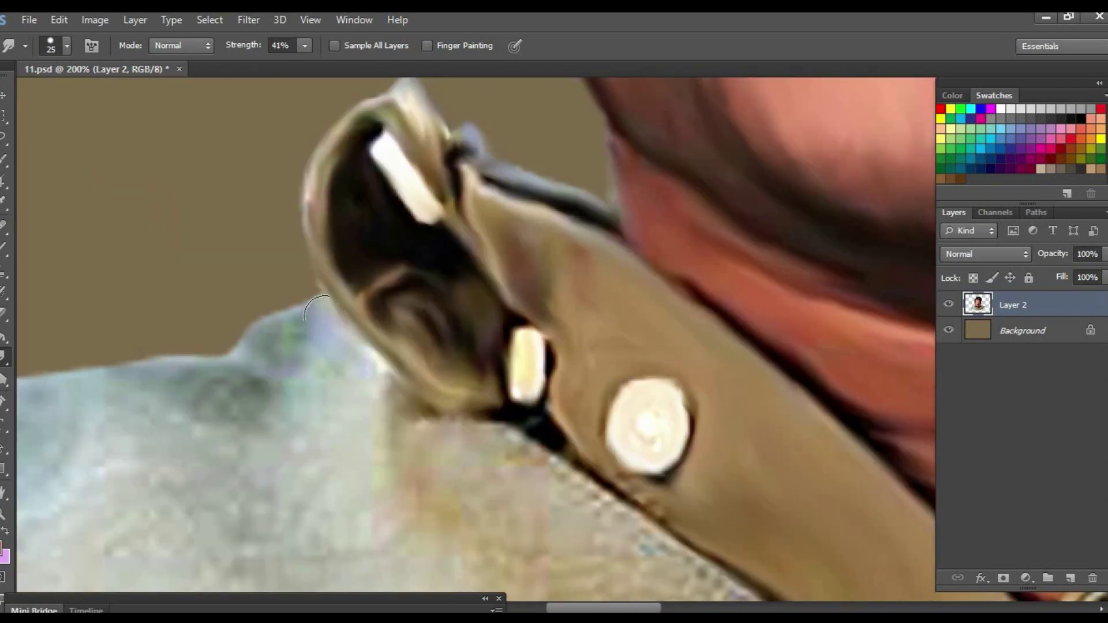
drag(374, 429, 358, 371)
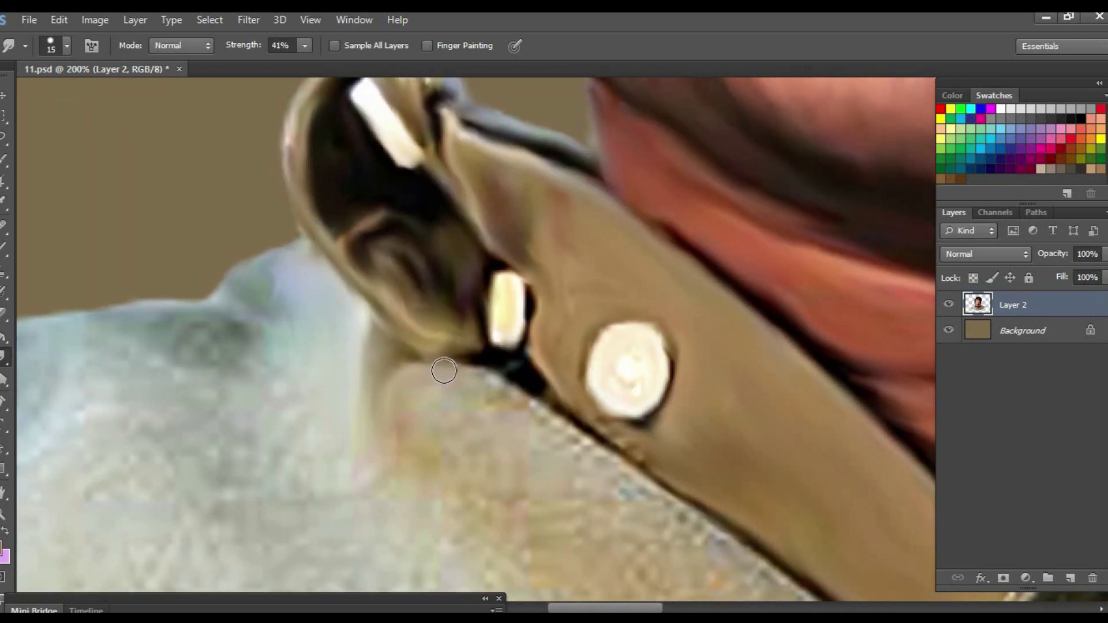
key(bracketleft)
drag(577, 453, 674, 484)
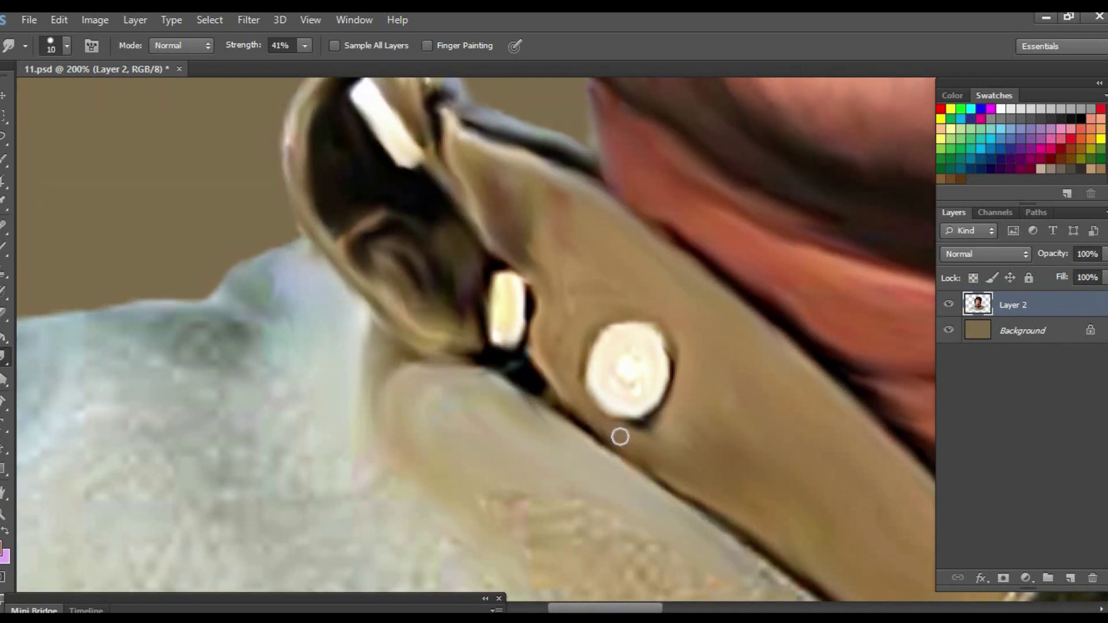
drag(616, 370, 571, 281)
key(bracketright)
key(bracketright)
key(bracketright)
drag(428, 339, 309, 203)
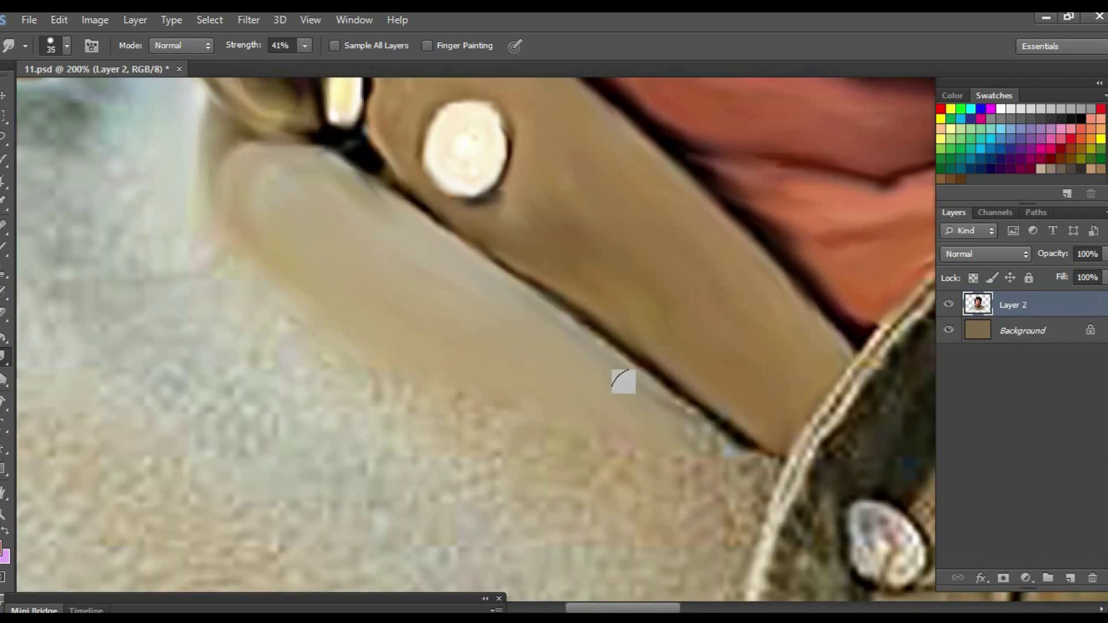
drag(623, 379, 620, 359)
drag(658, 494, 611, 387)
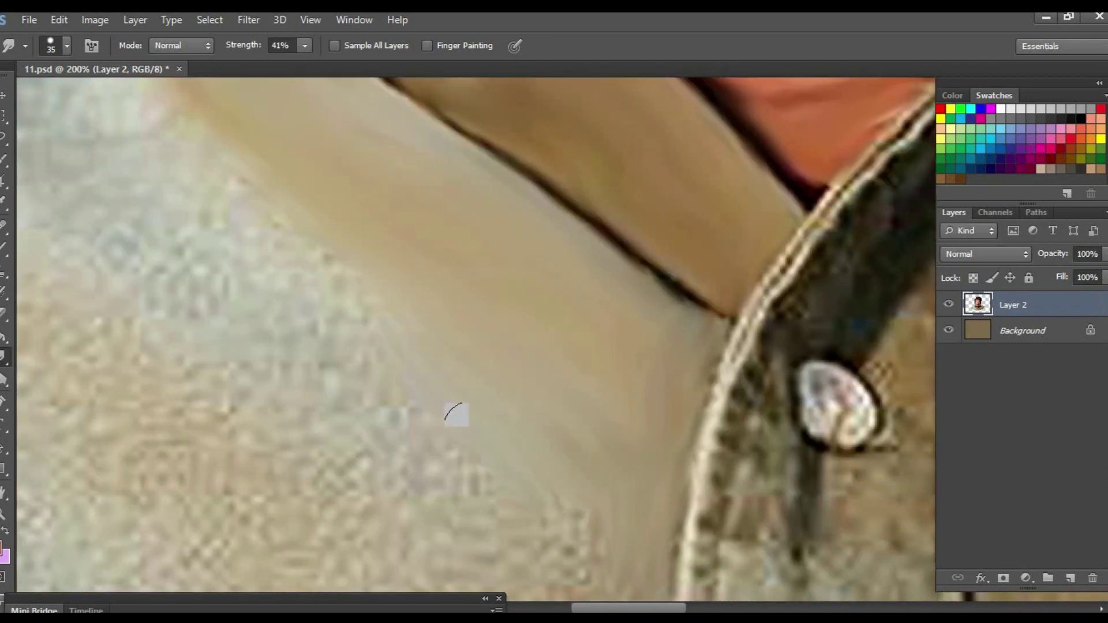
Smudge the collar tip and its edge down toward the neck, resizing the brush as needed
drag(766, 191, 404, 457)
key(bracketright)
key(bracketright)
key(bracketright)
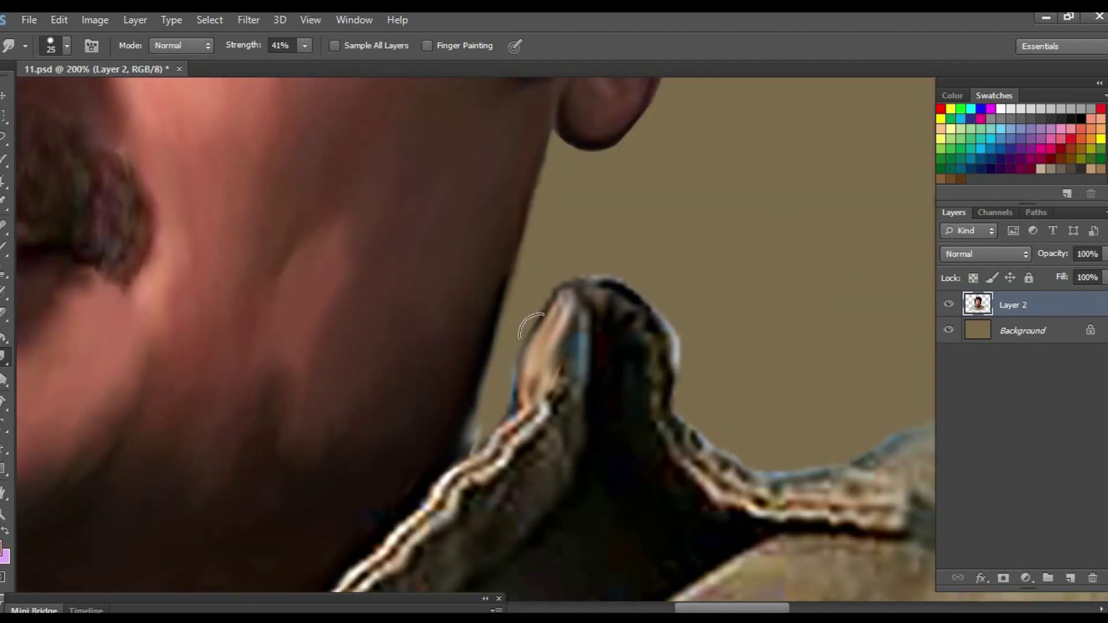
mouse_move(530, 381)
mouse_down()
mouse_move(650, 366)
mouse_move(799, 485)
mouse_move(701, 496)
mouse_move(673, 462)
mouse_move(736, 370)
mouse_up()
scroll(685, 342, up, 2)
key(bracketleft)
key(bracketleft)
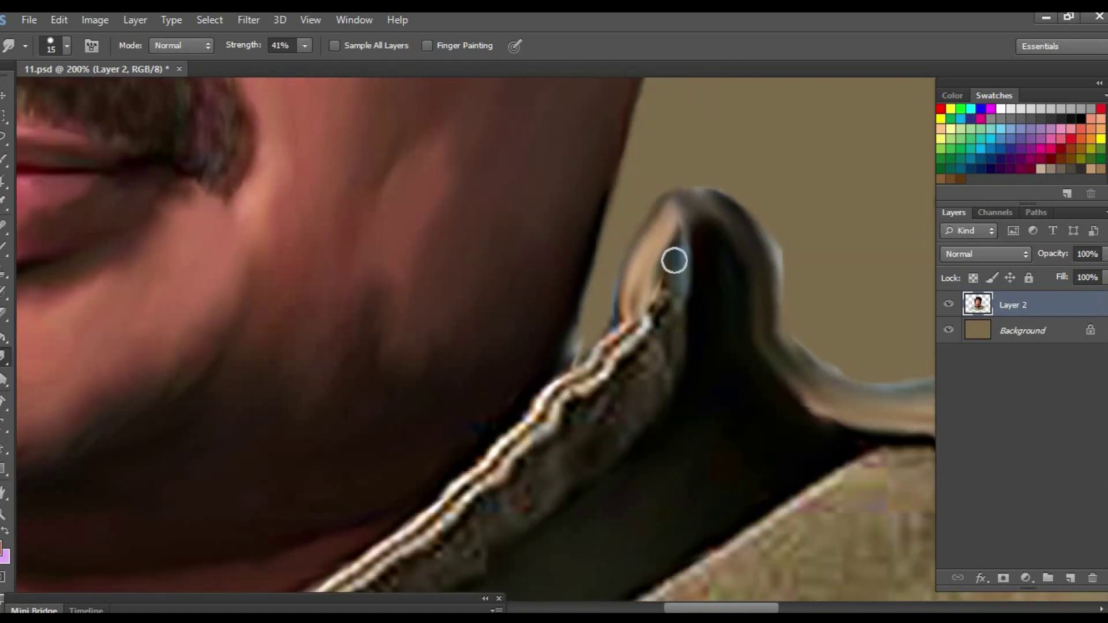
mouse_move(673, 258)
mouse_down()
mouse_move(584, 372)
mouse_move(507, 404)
mouse_up()
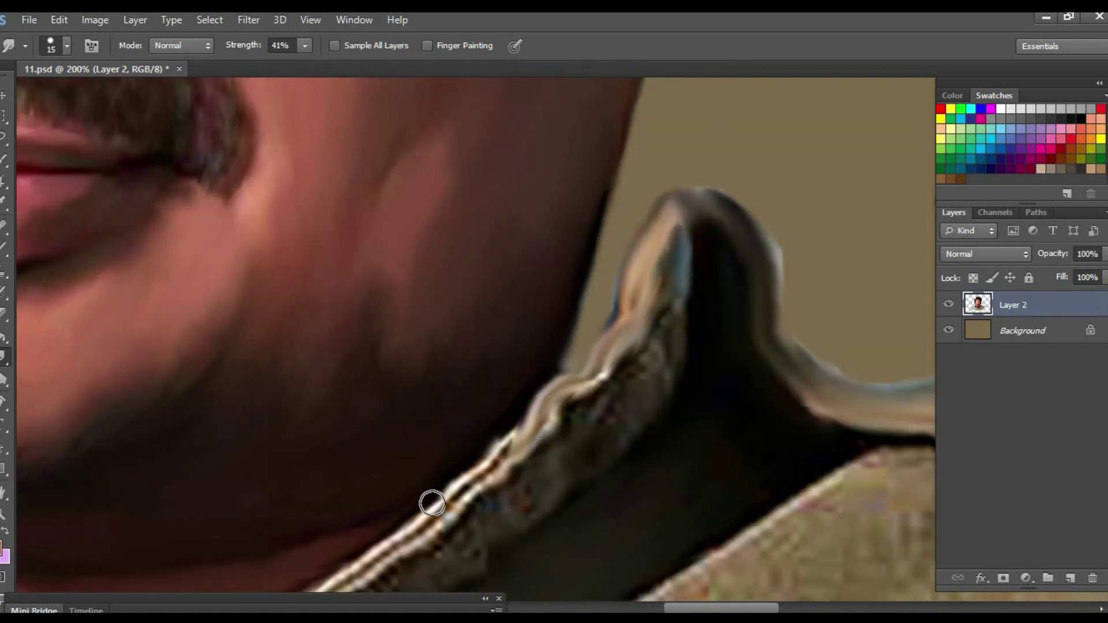
mouse_move(431, 503)
mouse_down()
mouse_move(618, 364)
mouse_move(603, 431)
mouse_up()
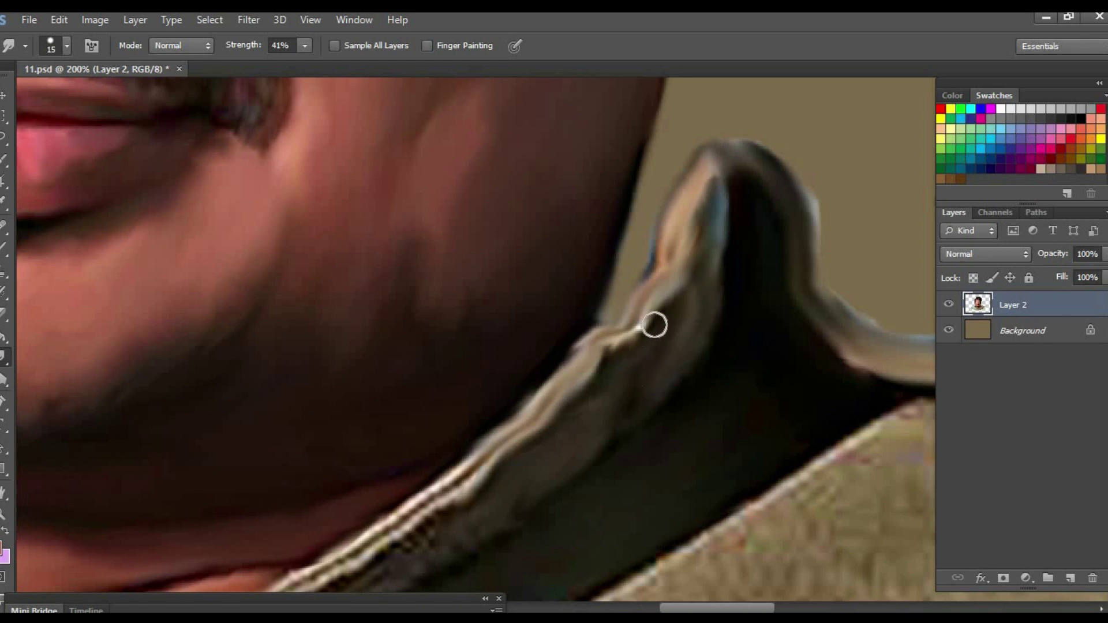
scroll(654, 325, down, 5)
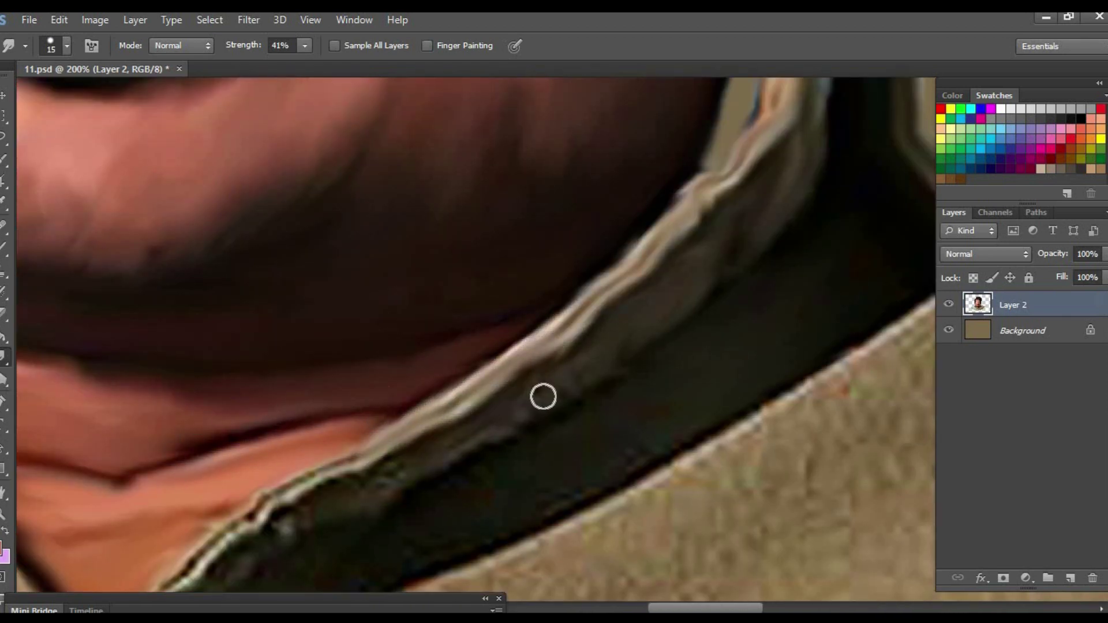
scroll(462, 448, down, 3)
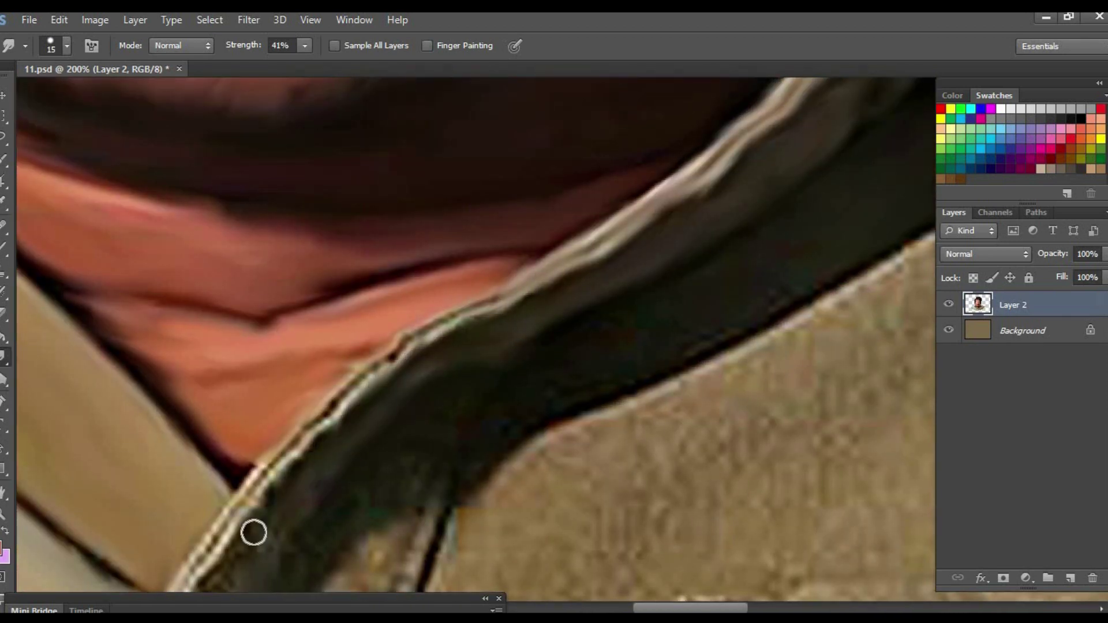
Smooth the collar's light edge, the white button, and the patch beside the dark collar band
drag(253, 532, 219, 490)
drag(368, 400, 522, 292)
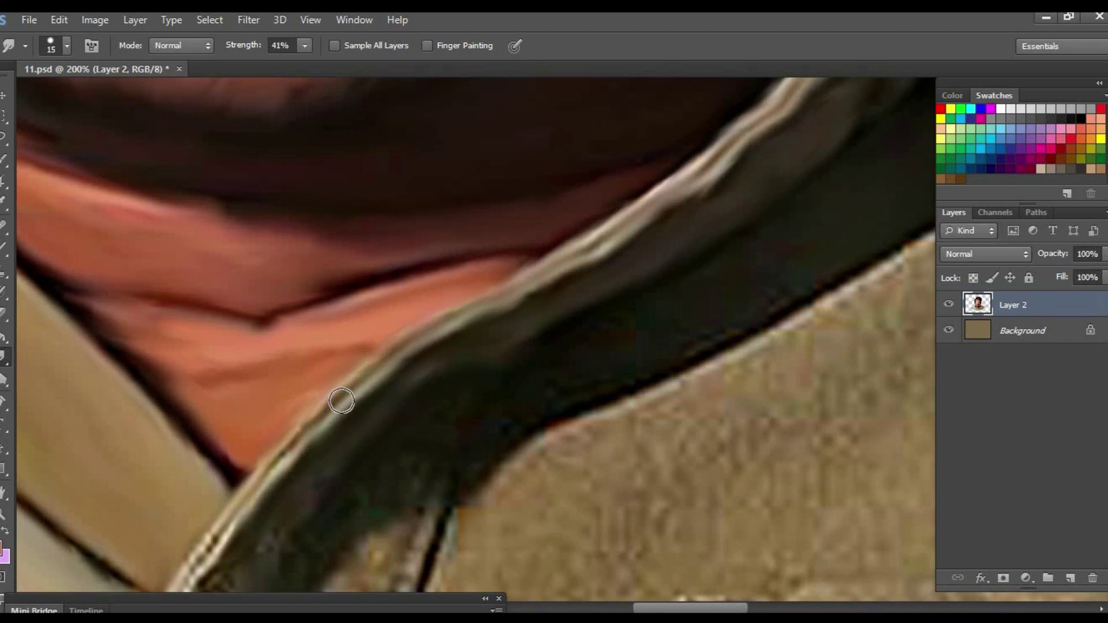
scroll(341, 401, down, 5)
scroll(354, 309, down, 2)
scroll(230, 531, down, 1)
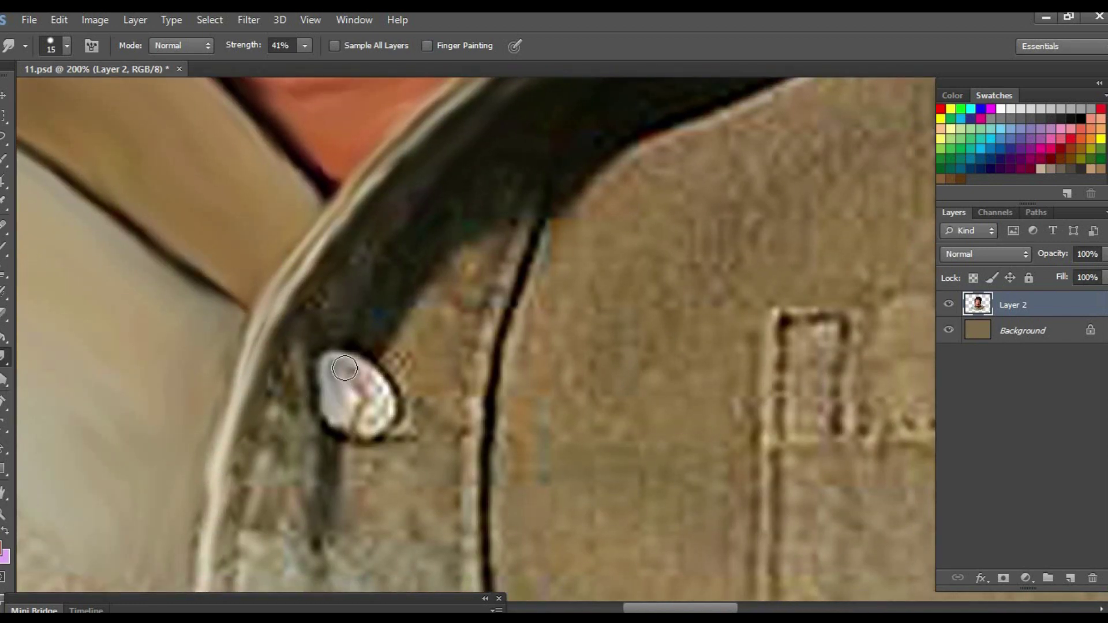
drag(345, 368, 348, 432)
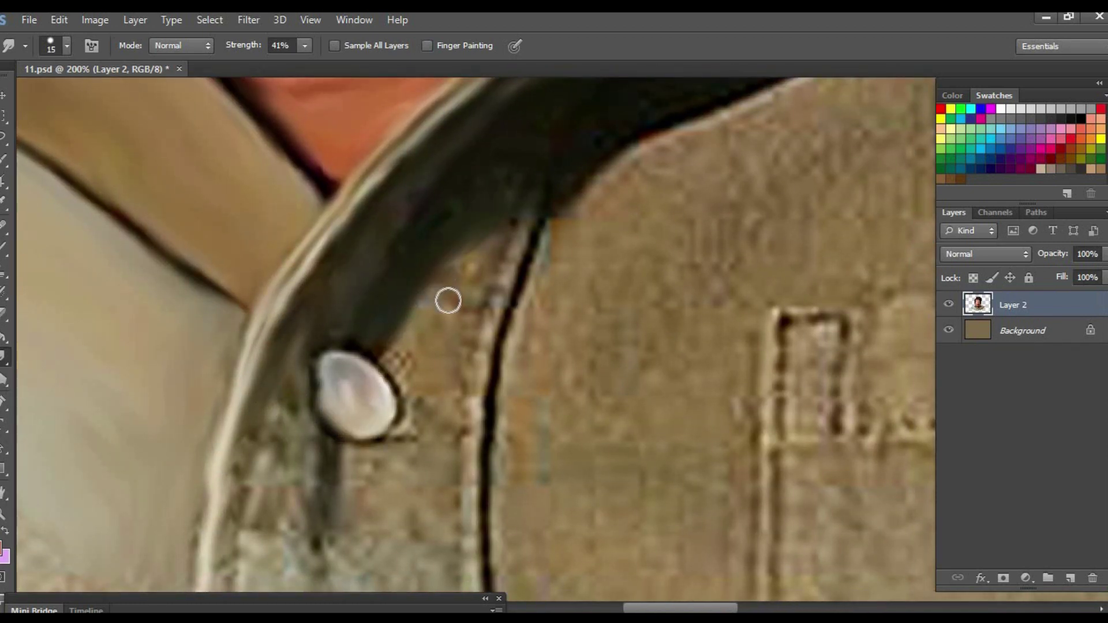
mouse_move(448, 300)
mouse_down()
mouse_move(452, 353)
mouse_move(402, 422)
mouse_up()
drag(469, 425, 512, 289)
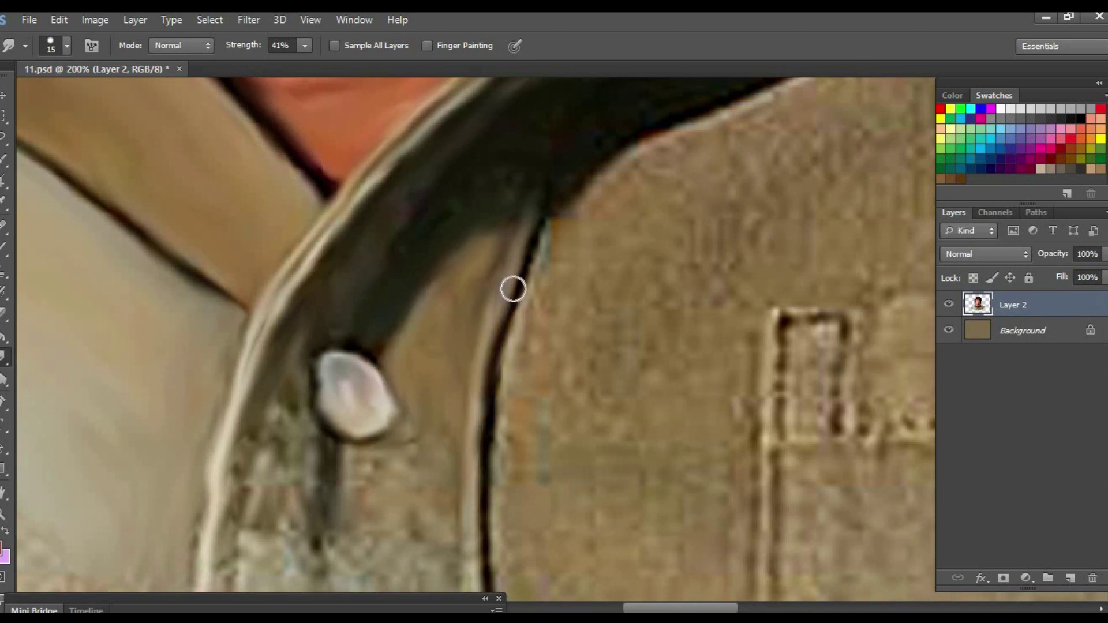
scroll(498, 276, down, 2)
drag(470, 225, 496, 173)
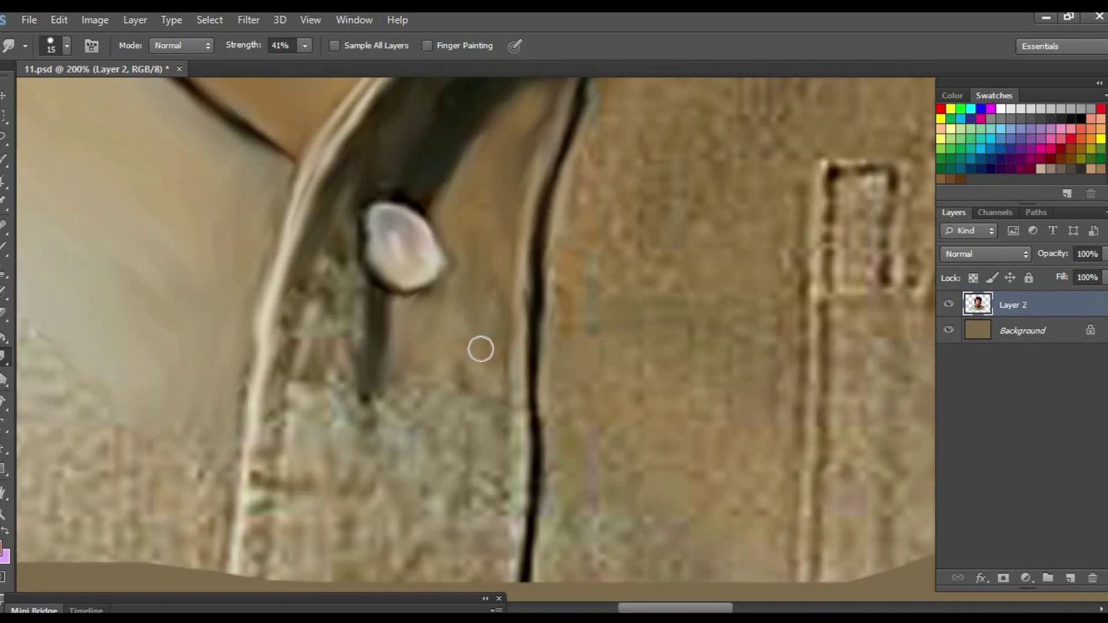
drag(510, 503, 524, 494)
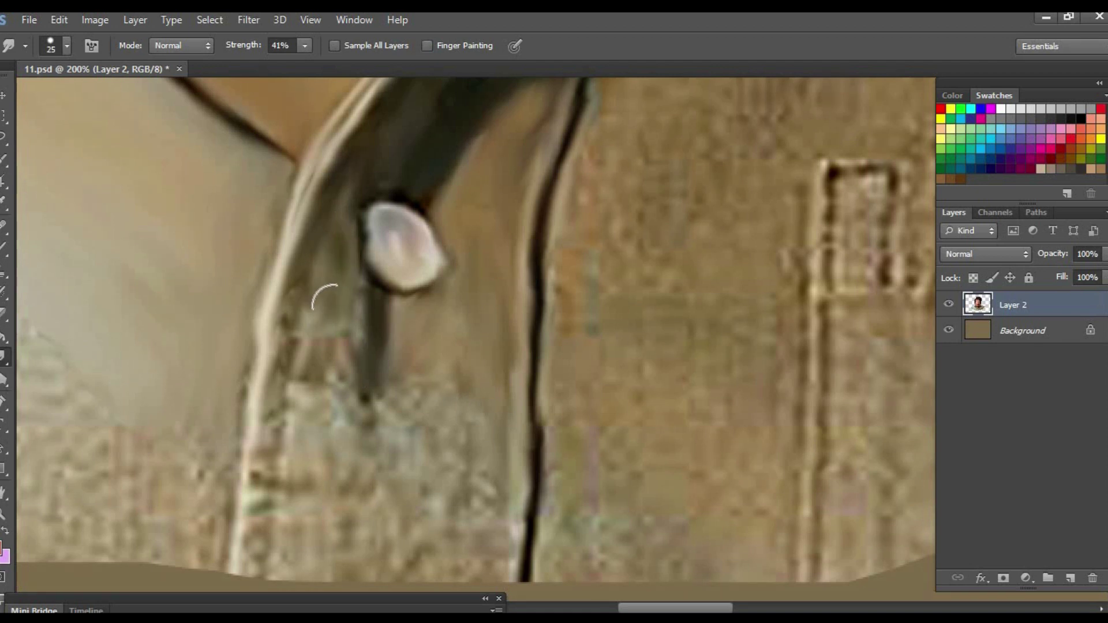
Smudge the shirt fabric below the button and near the collar into smooth strokes
mouse_move(326, 298)
mouse_down()
mouse_move(277, 404)
mouse_move(395, 440)
mouse_up()
drag(404, 398, 479, 508)
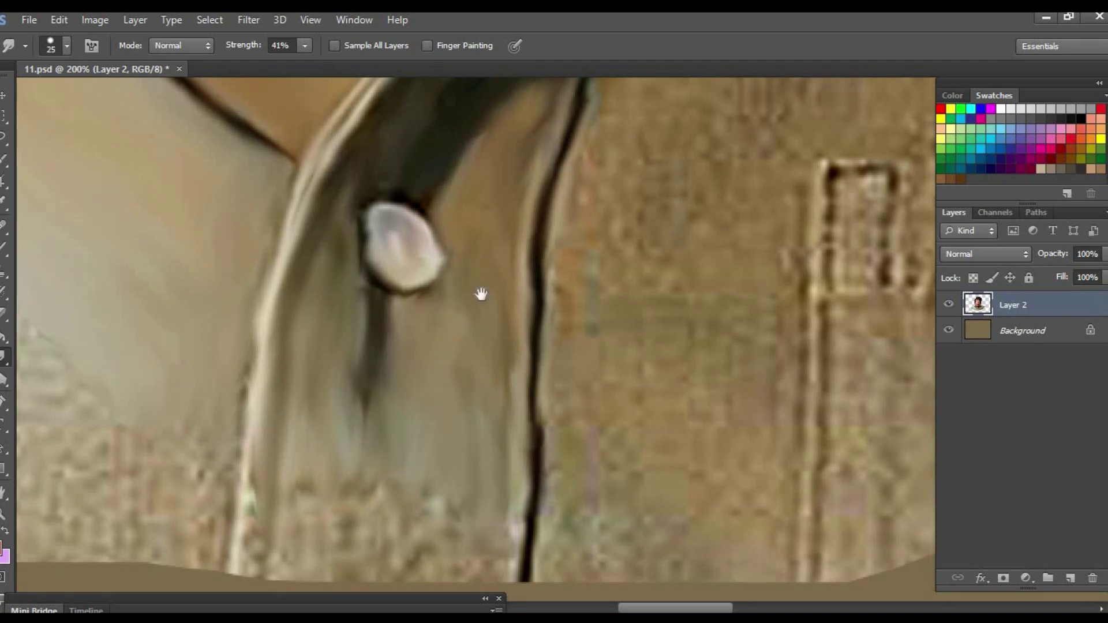
drag(481, 294, 532, 220)
drag(300, 387, 300, 508)
drag(346, 410, 369, 519)
drag(398, 404, 456, 438)
mouse_move(520, 421)
mouse_down()
mouse_move(422, 423)
mouse_move(519, 519)
mouse_up()
scroll(479, 438, down, 2)
scroll(315, 178, up, 2)
drag(347, 340, 242, 342)
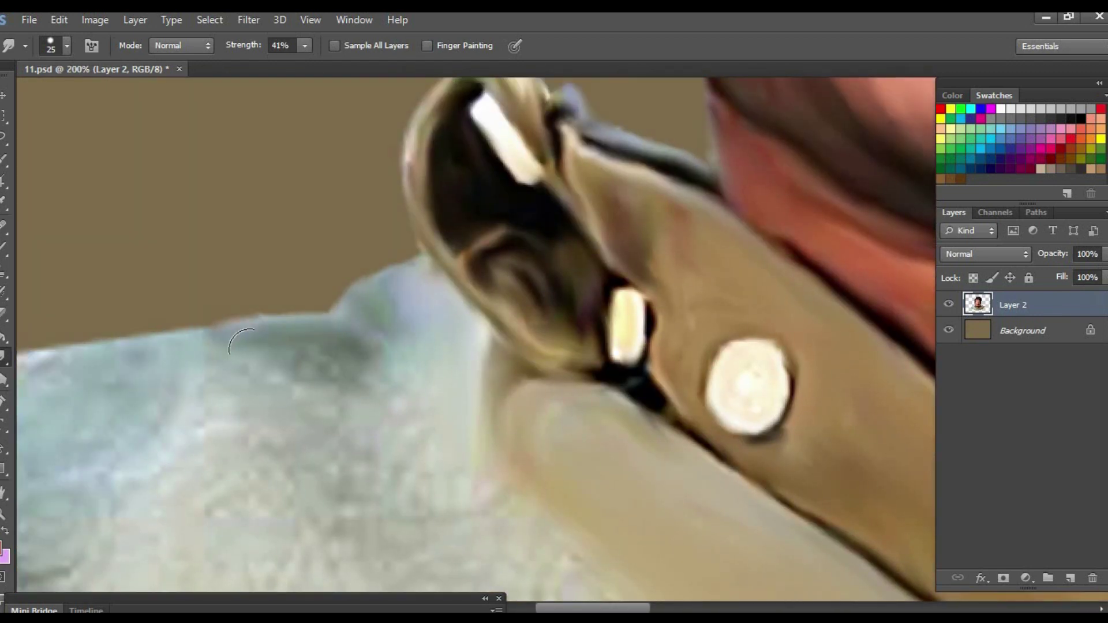
Enlarge the smudge brush to 50 and move the view to another part of the shirt
scroll(220, 323, down, 1)
scroll(196, 303, left, 3)
scroll(393, 329, left, 3)
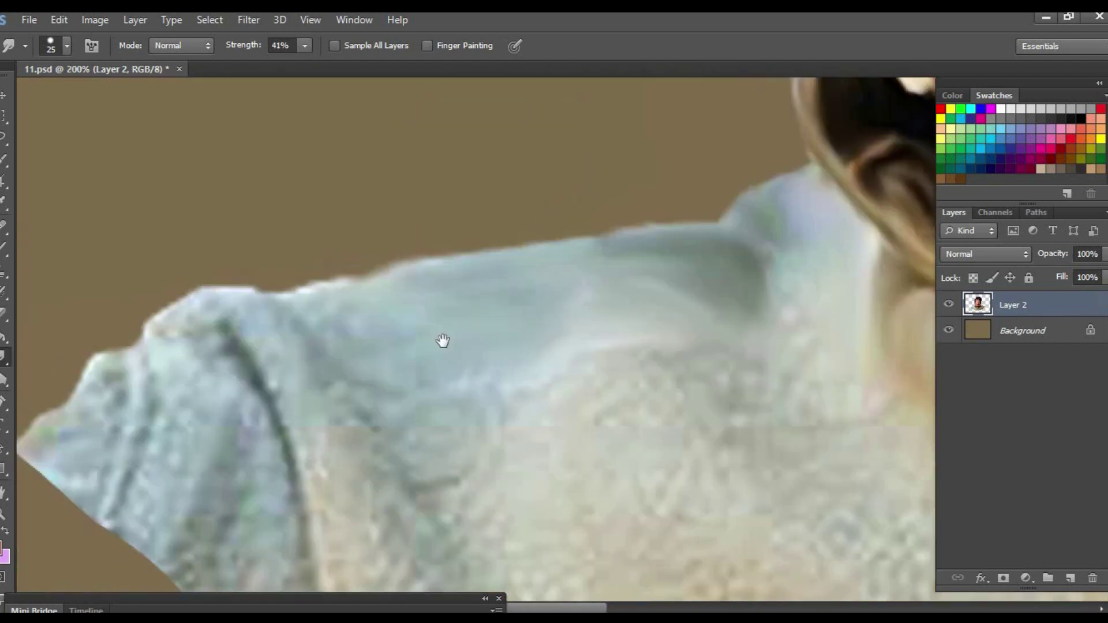
key(bracketright)
key(bracketright)
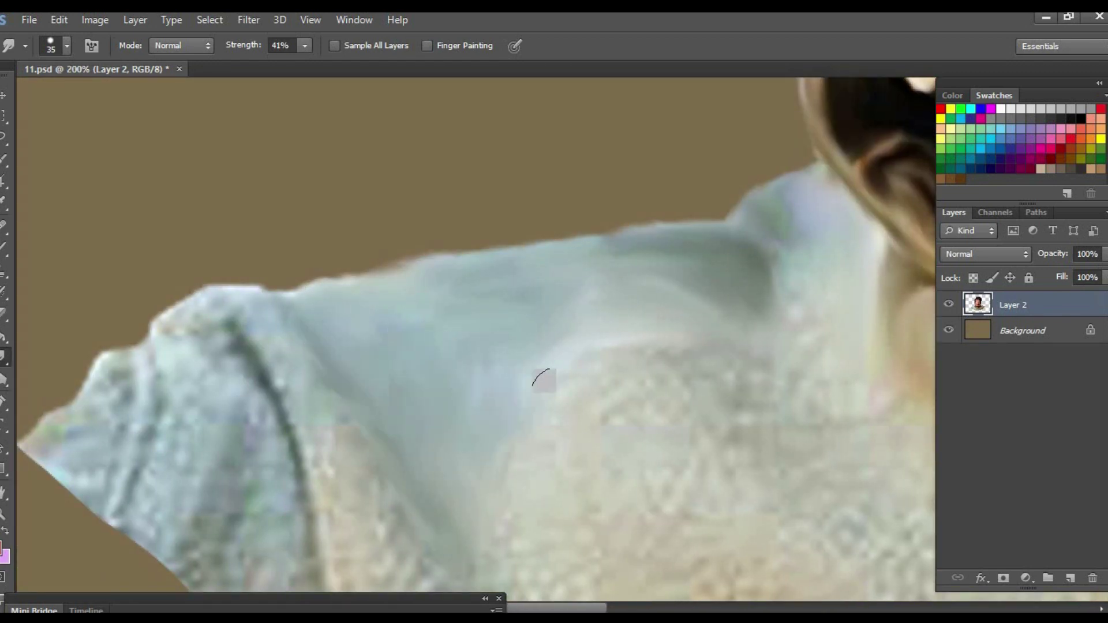
scroll(544, 376, down, 3)
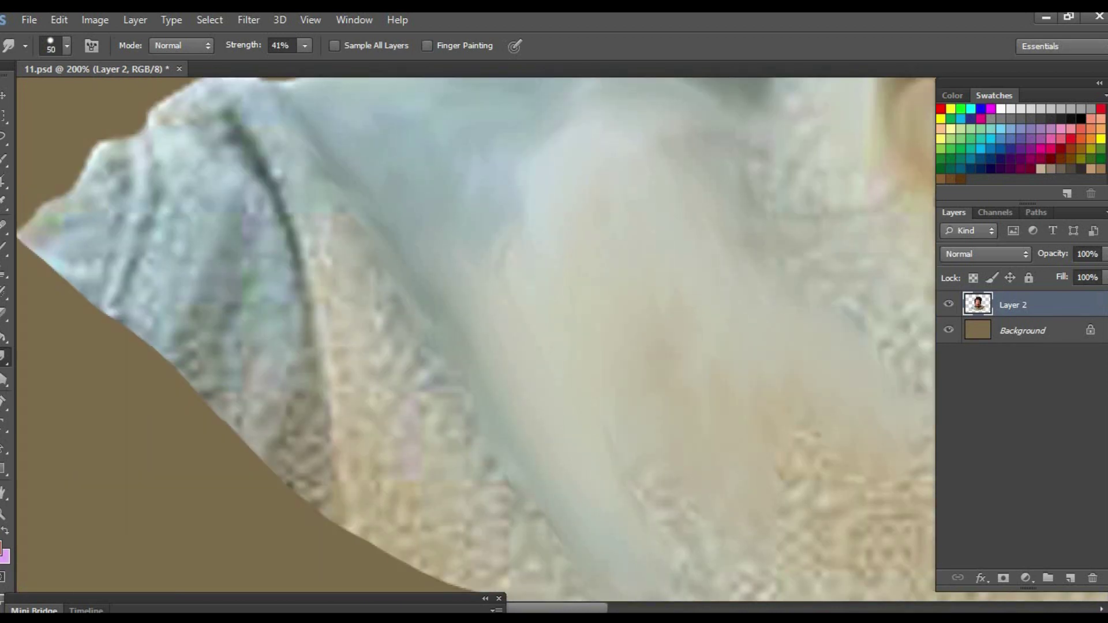
scroll(577, 404, down, 3)
drag(663, 404, 544, 513)
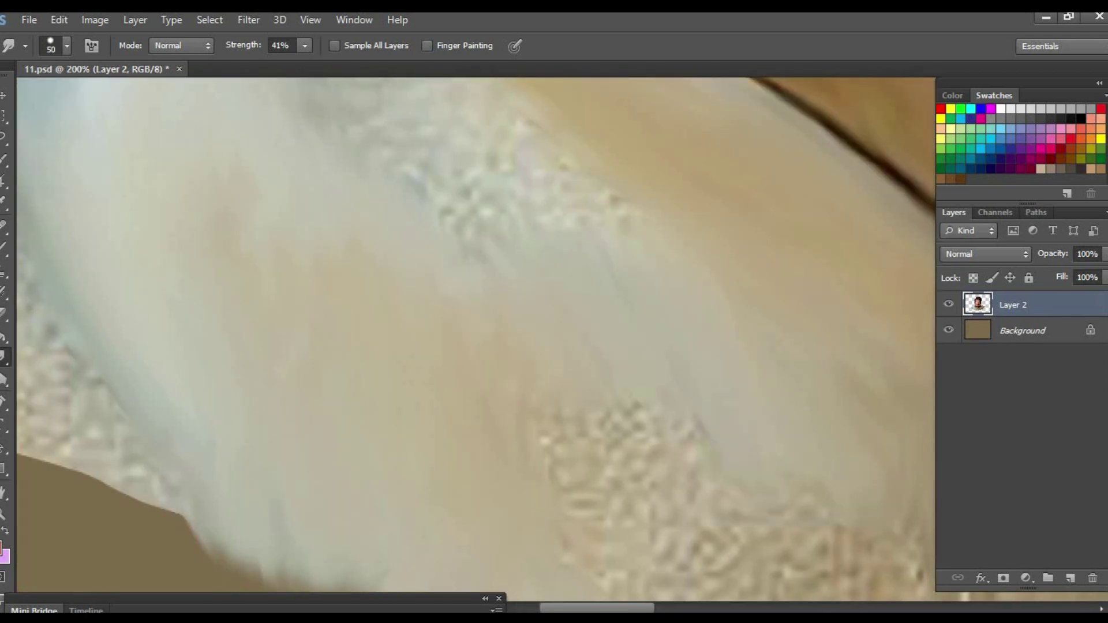
scroll(544, 513, up, 3)
scroll(294, 306, down, 3)
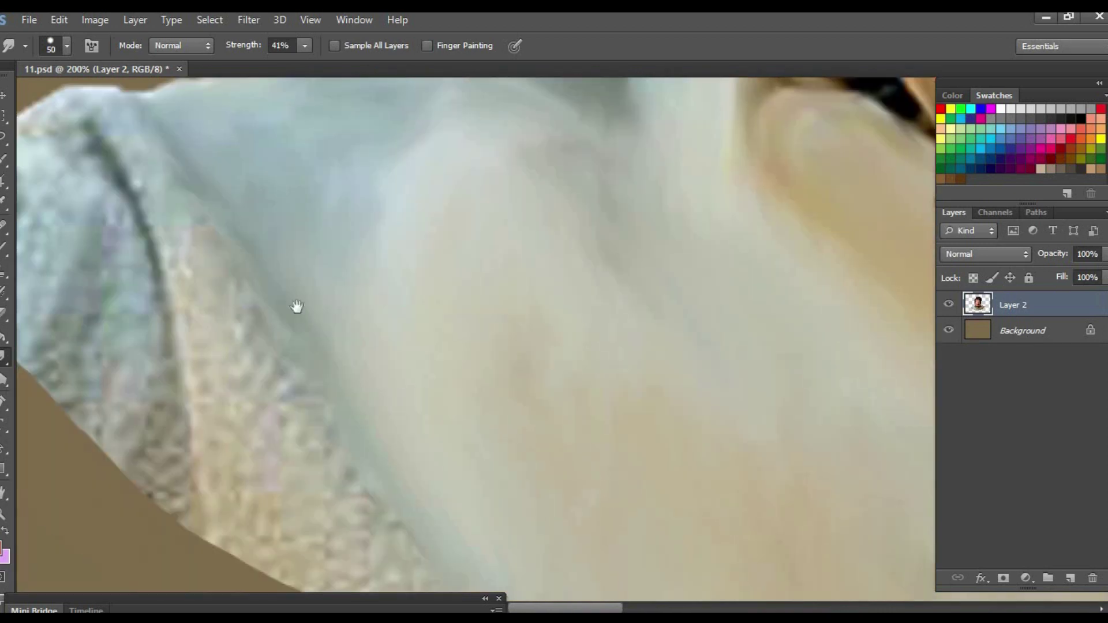
scroll(323, 370, down, 3)
scroll(359, 427, down, 2)
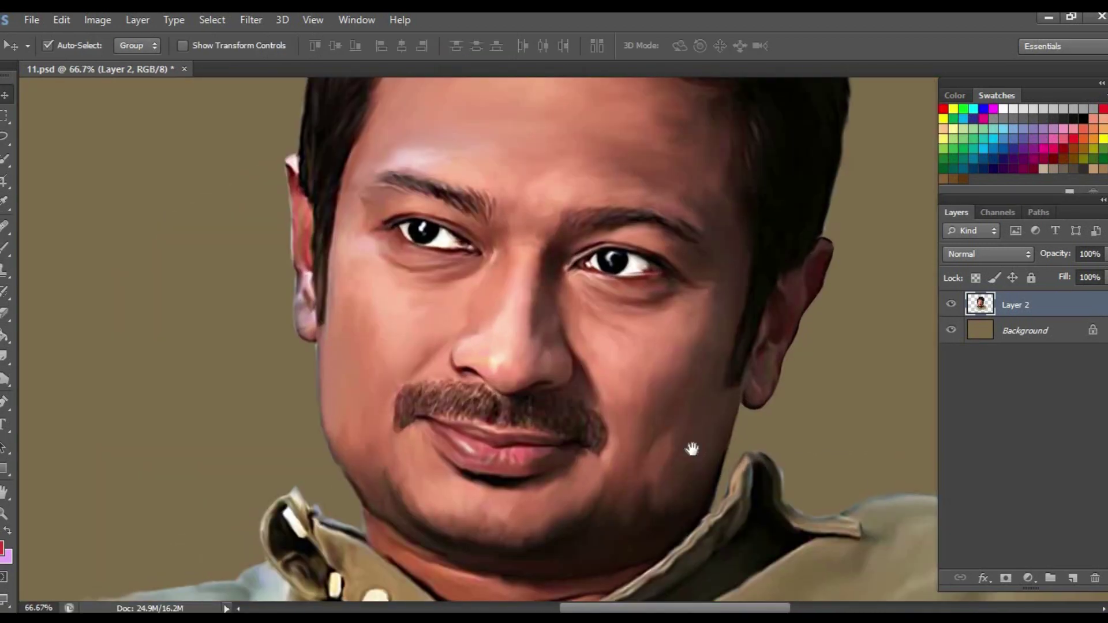
Pick a reddish skin colour, load the figure's outline as a selection, and paint warm colour over the face
drag(263, 542, 269, 556)
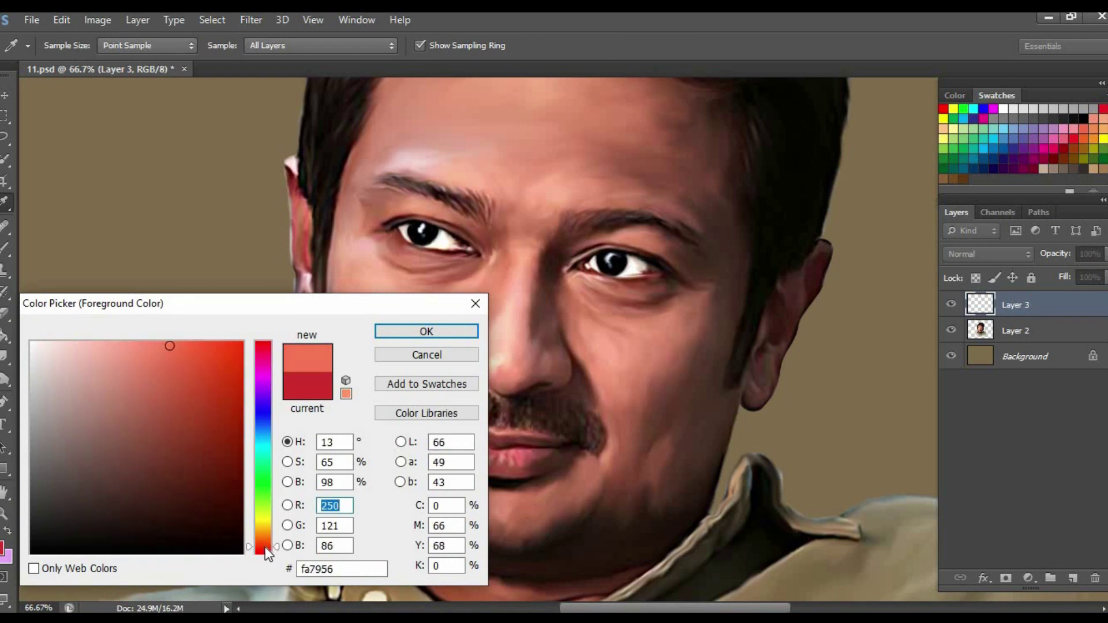
click(9, 252)
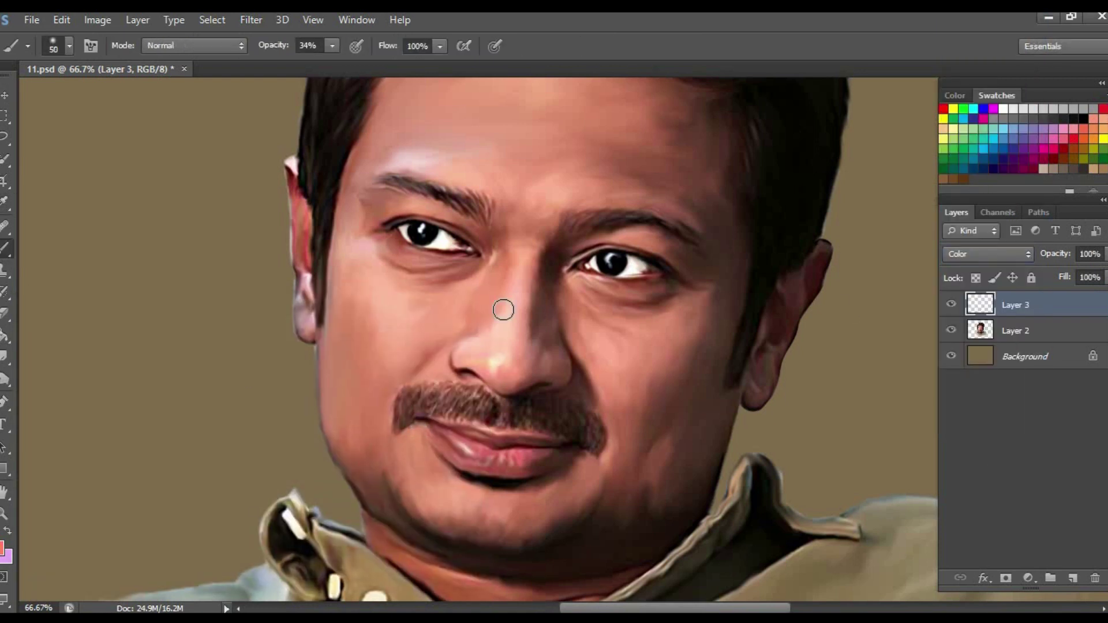
key(e)
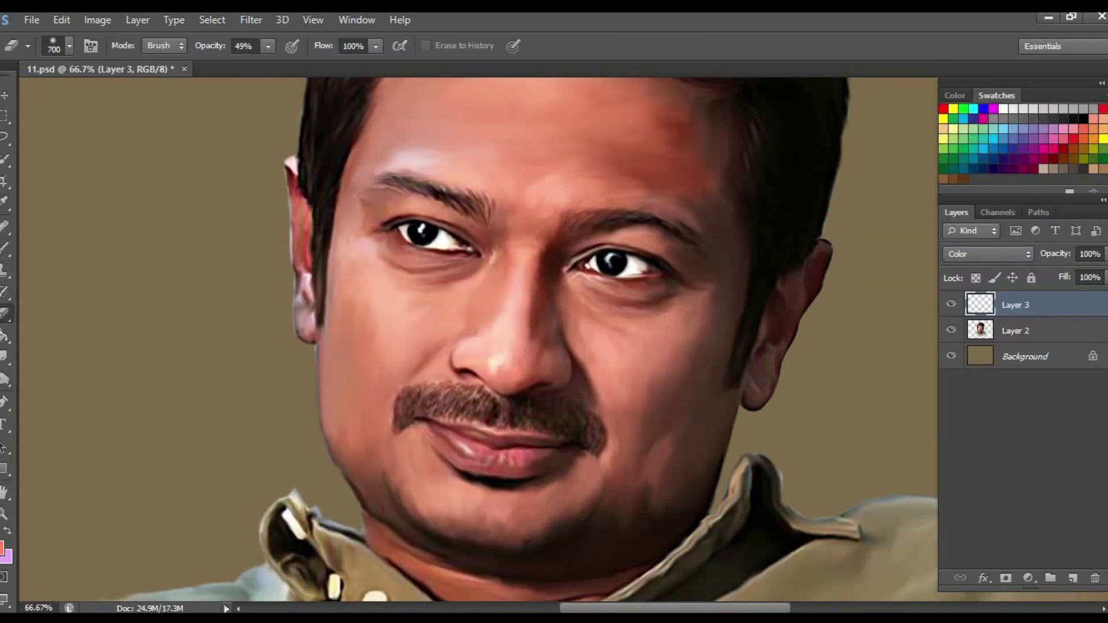
key(b)
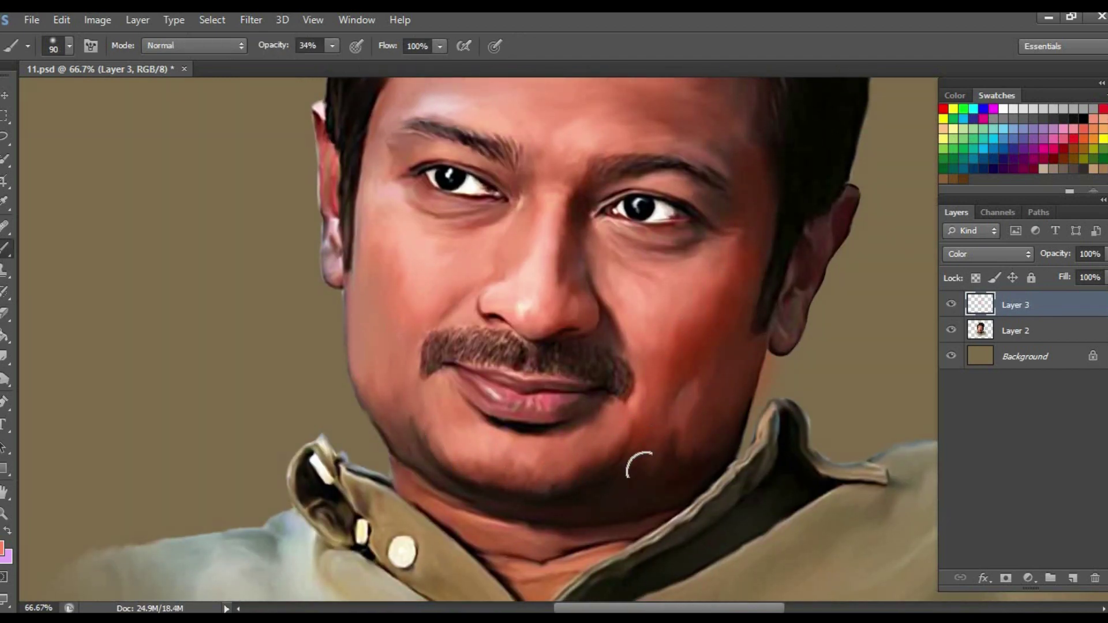
ctrl+click(980, 330)
drag(397, 86, 365, 241)
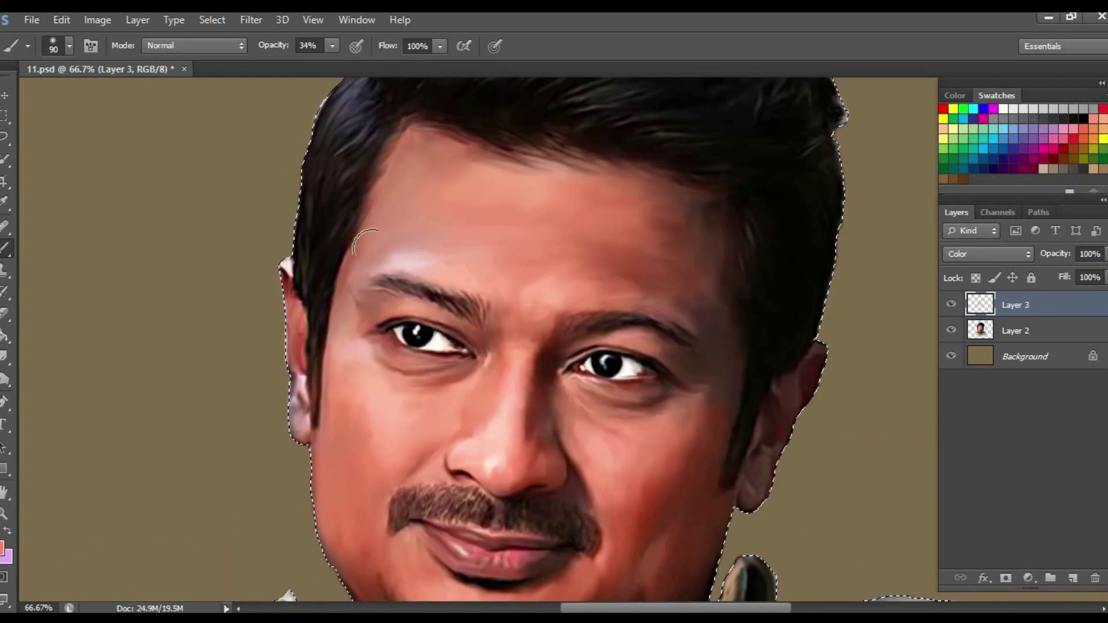
scroll(364, 241, down, 3)
Add a new colour layer, set brush opacity to 24%, and choose a new painting colour
click(1072, 578)
key(2)
key(4)
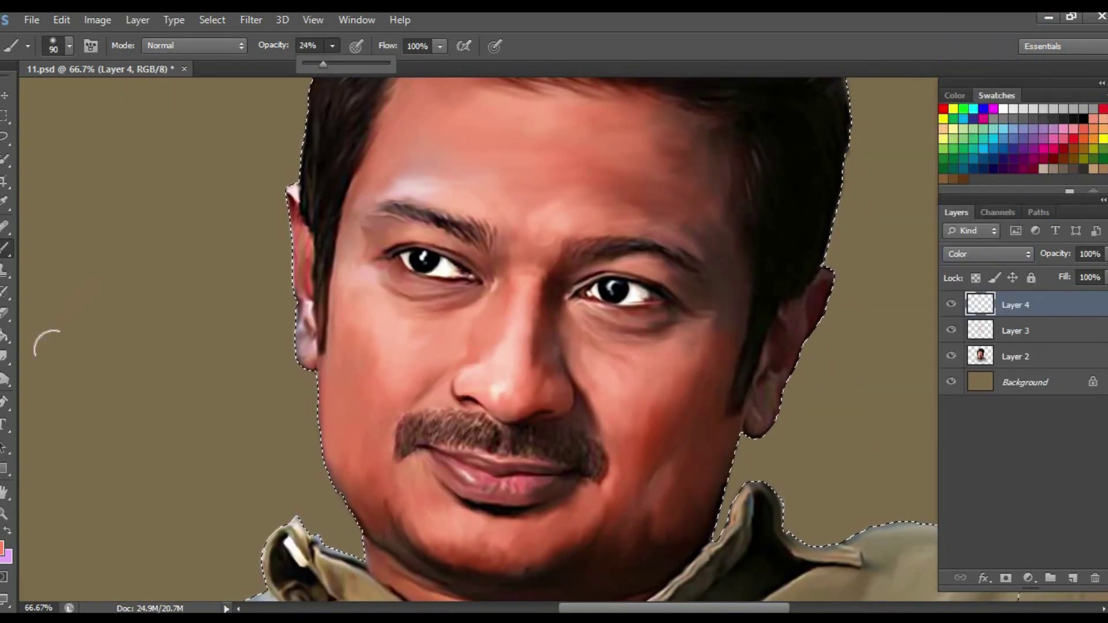
click(3, 546)
click(398, 332)
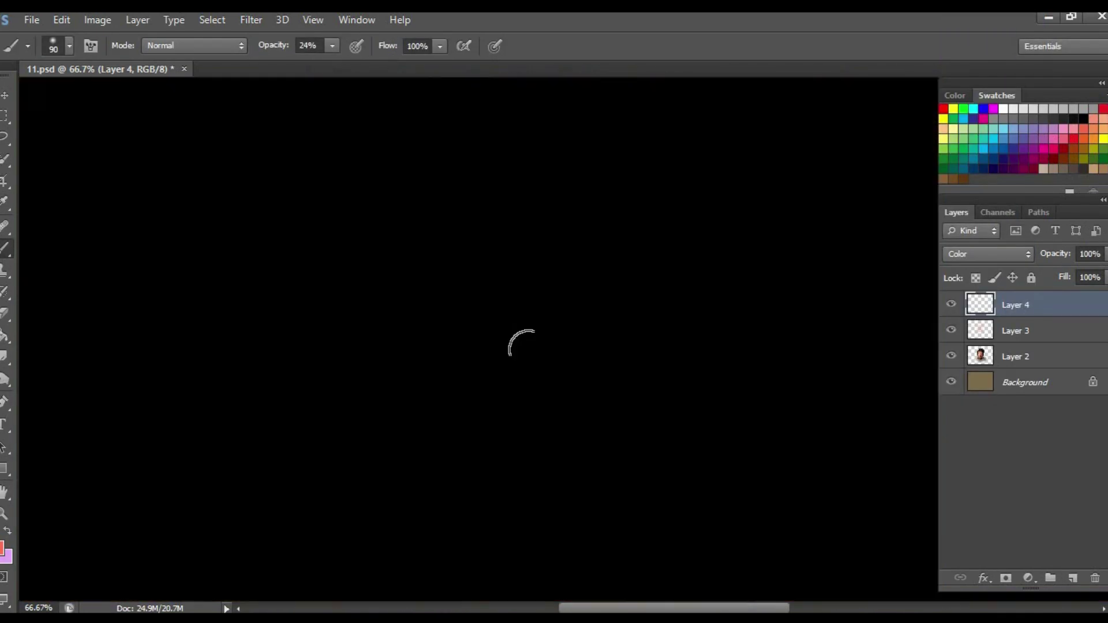
scroll(577, 162, down, 2)
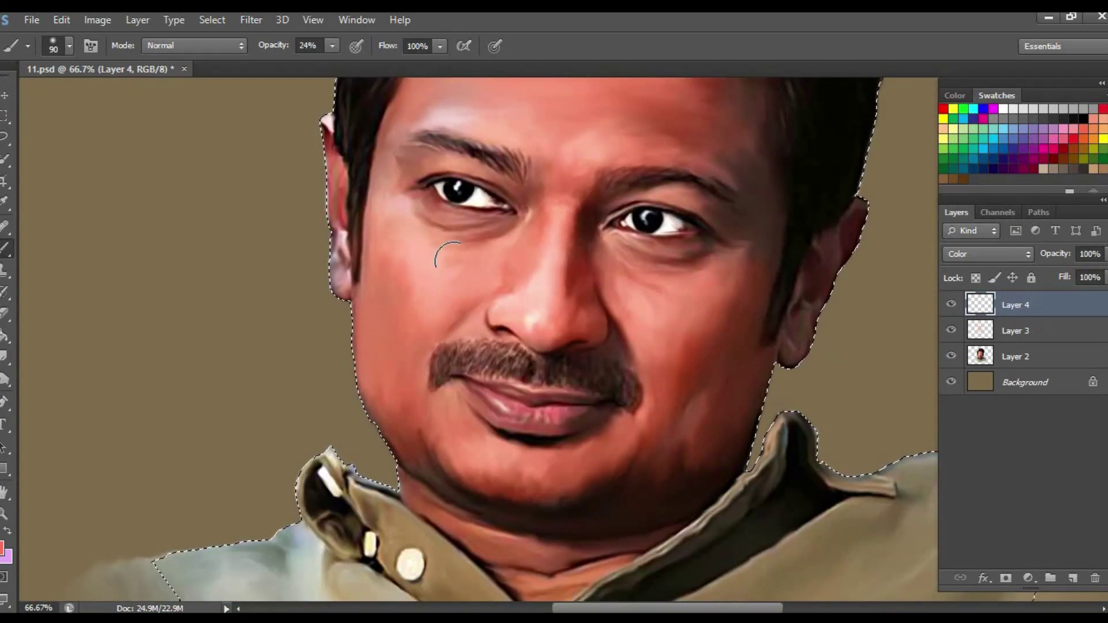
scroll(461, 346, down, 2)
scroll(447, 474, up, 1)
On a new Overlay layer at 52% opacity, paint red onto the nose and left cheek
click(1072, 577)
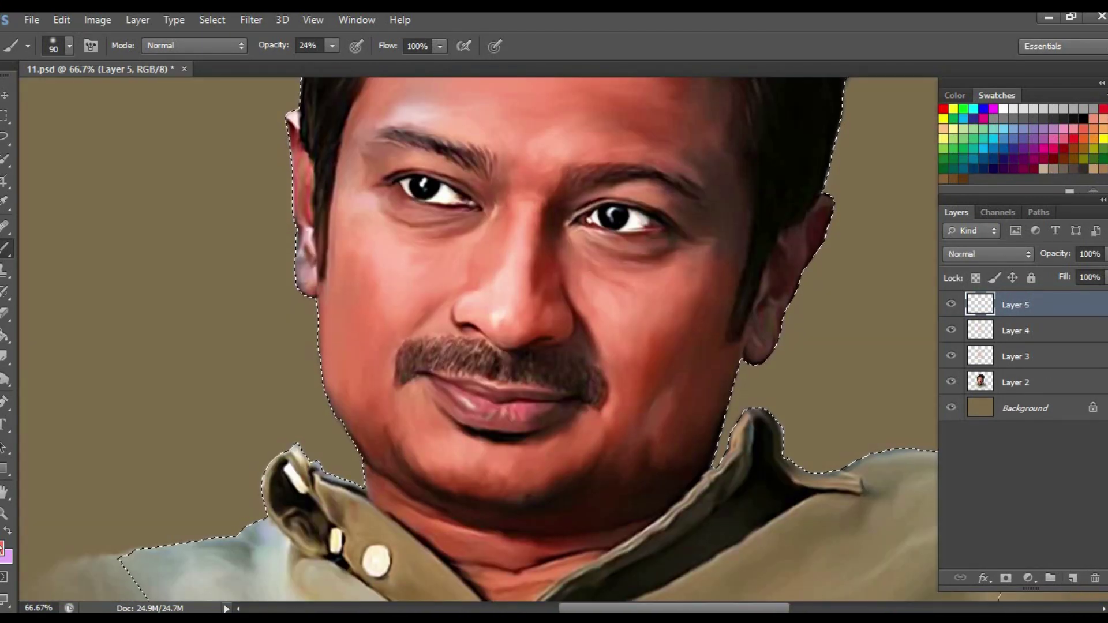
click(3, 546)
click(426, 328)
mouse_move(530, 306)
mouse_down()
mouse_move(490, 328)
mouse_move(620, 392)
mouse_up()
key(shift+alt+o)
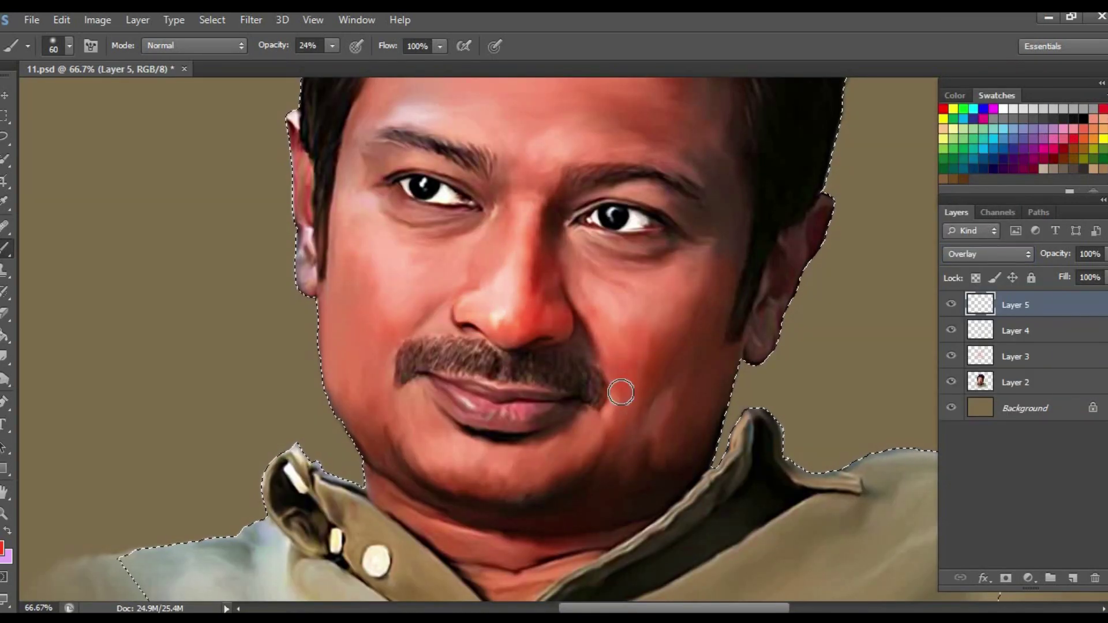
drag(393, 311, 404, 346)
drag(1055, 254, 1033, 254)
key(bracketright)
key(bracketright)
key(bracketright)
drag(382, 95, 391, 170)
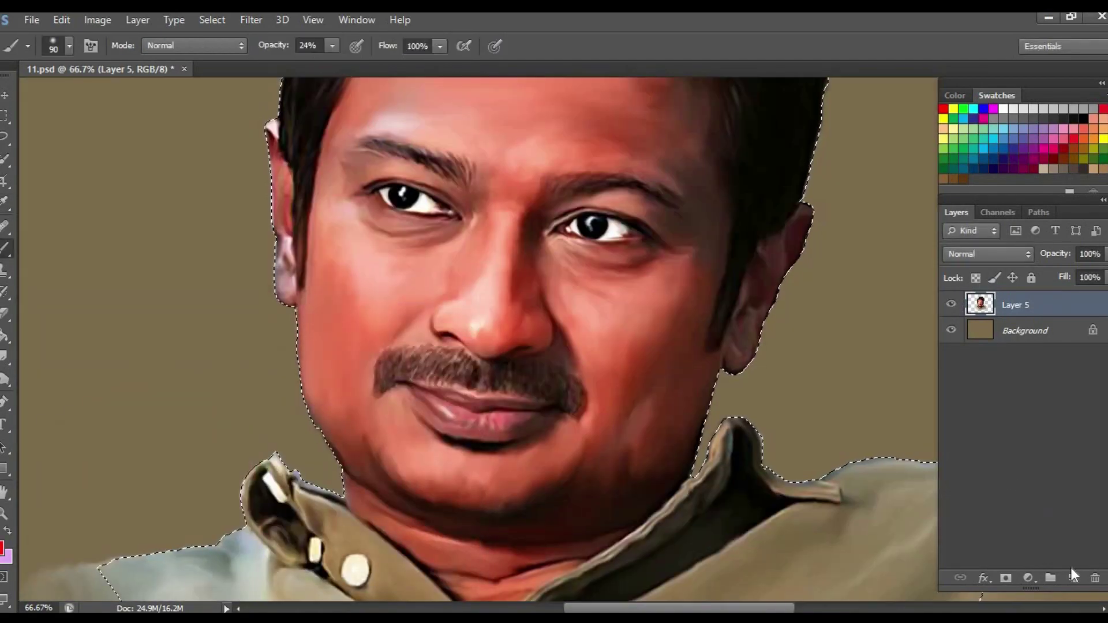
Set the new layer to Color blend mode and erase excess colour around the mouth and chin
click(988, 254)
click(958, 415)
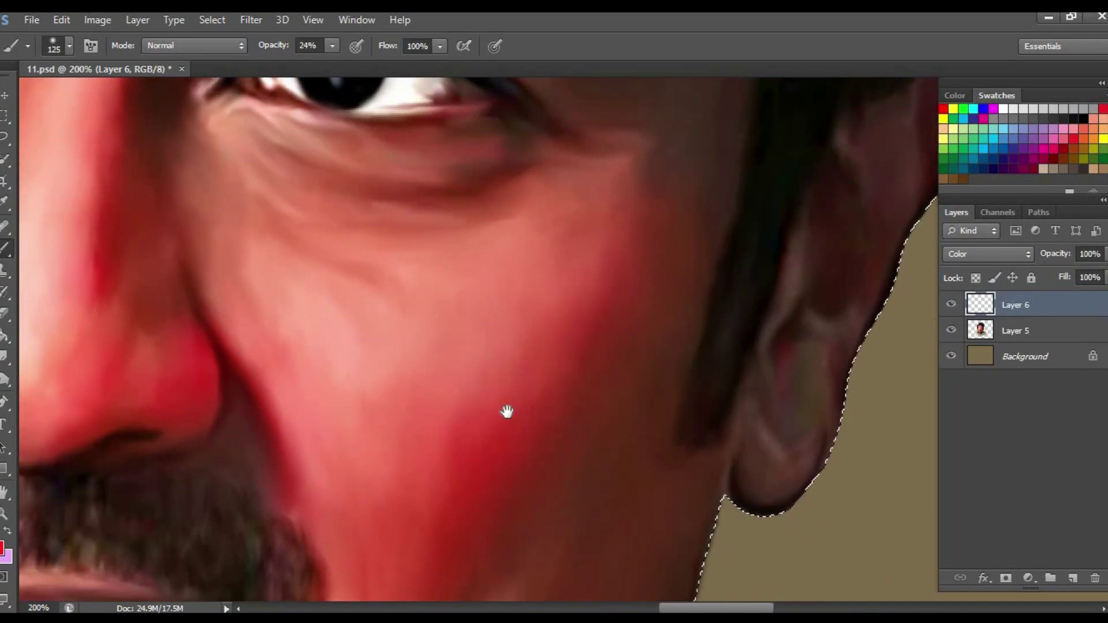
drag(507, 411, 648, 289)
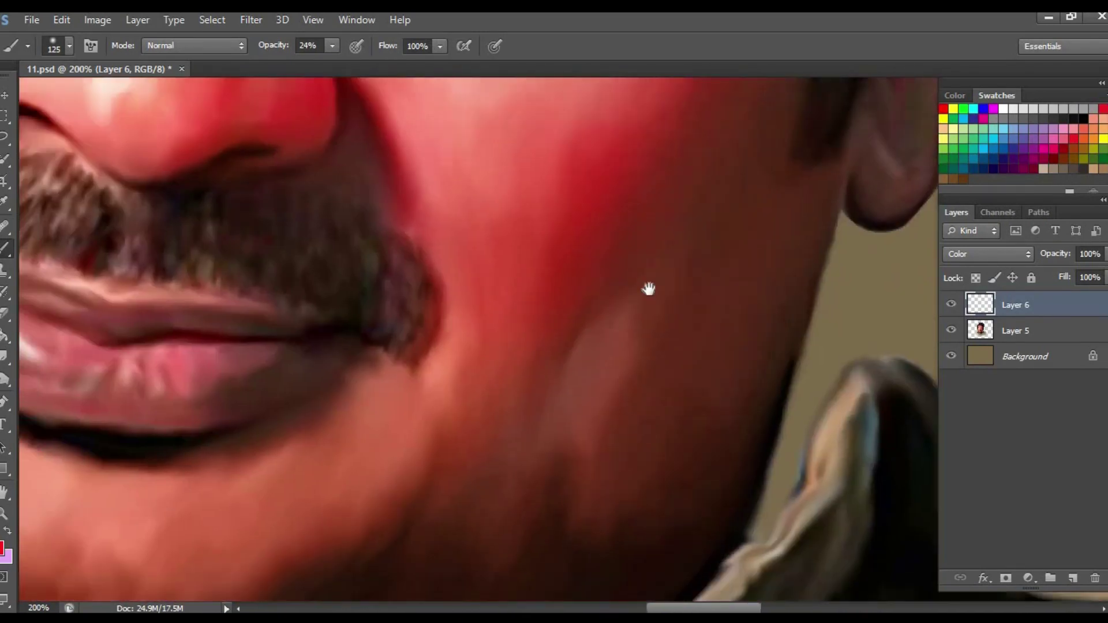
key(ctrl+minus)
key(ctrl+minus)
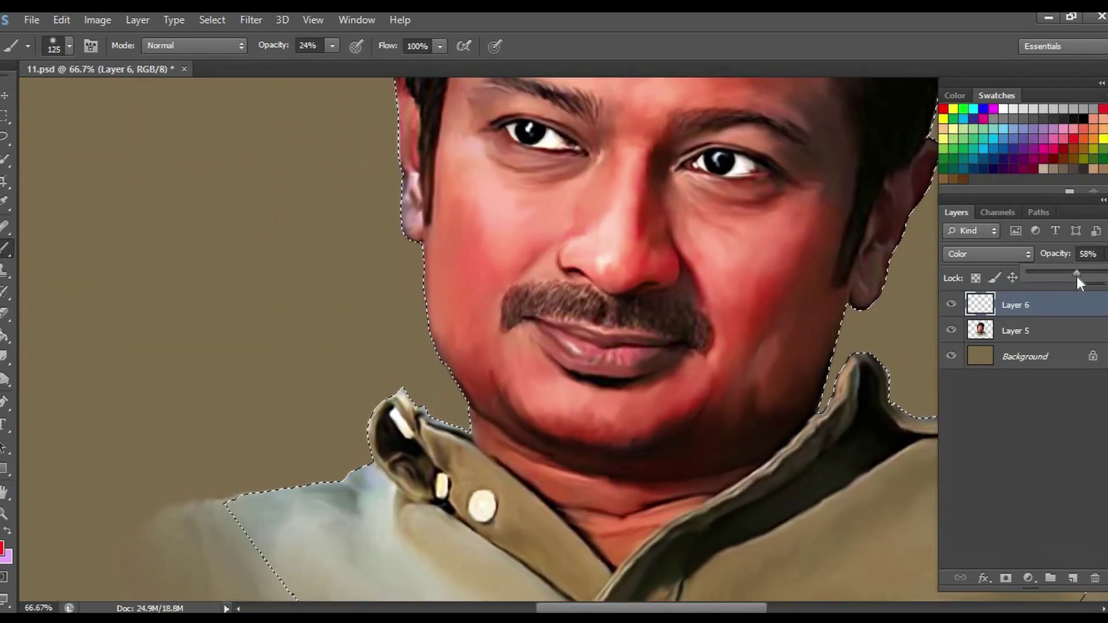
key(e)
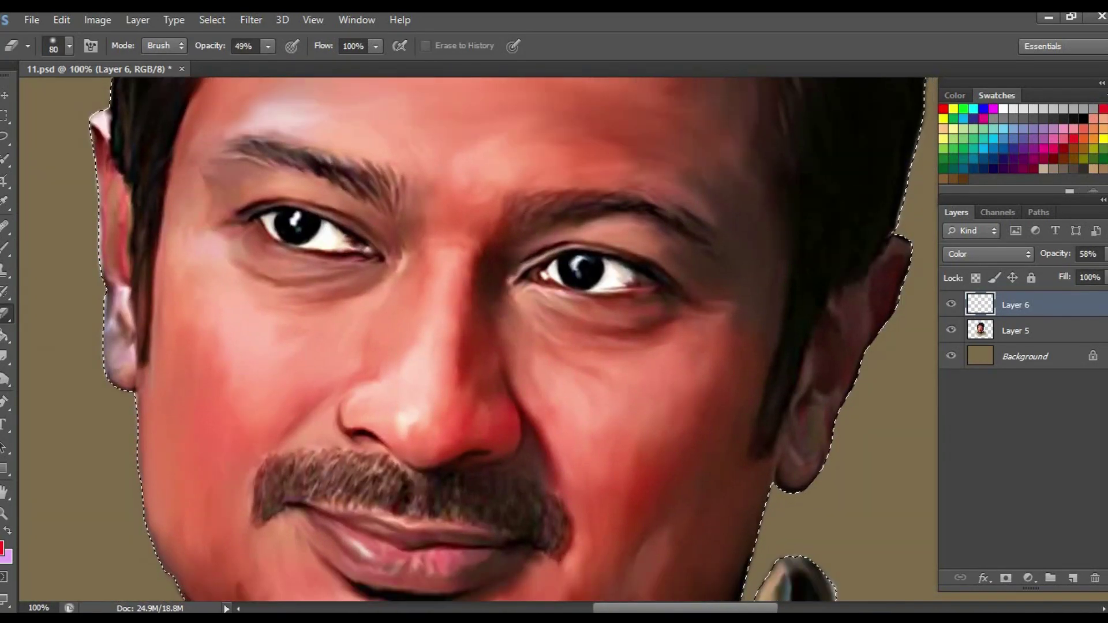
drag(524, 358, 588, 371)
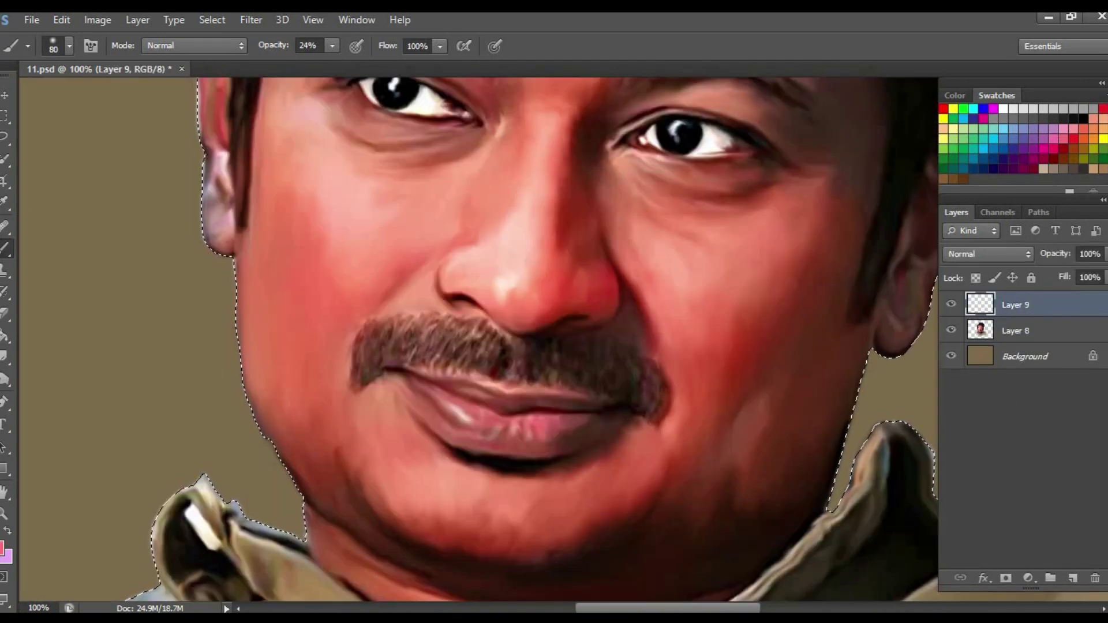
Pick a stronger red, erase excess colour, and lower the colour layer's opacity
click(398, 334)
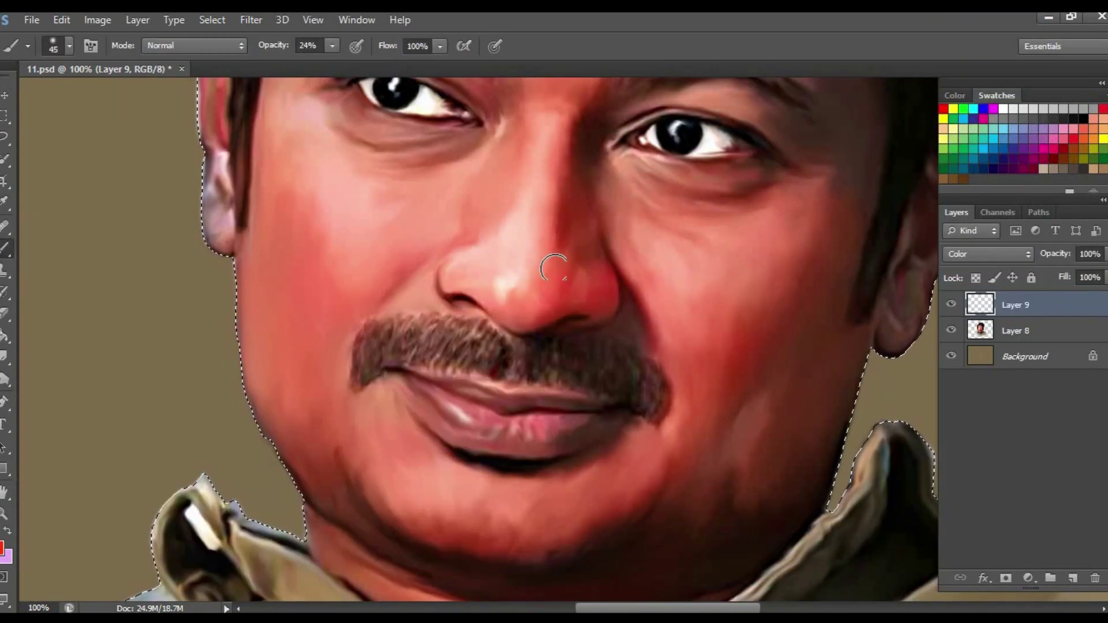
scroll(583, 316, up, 5)
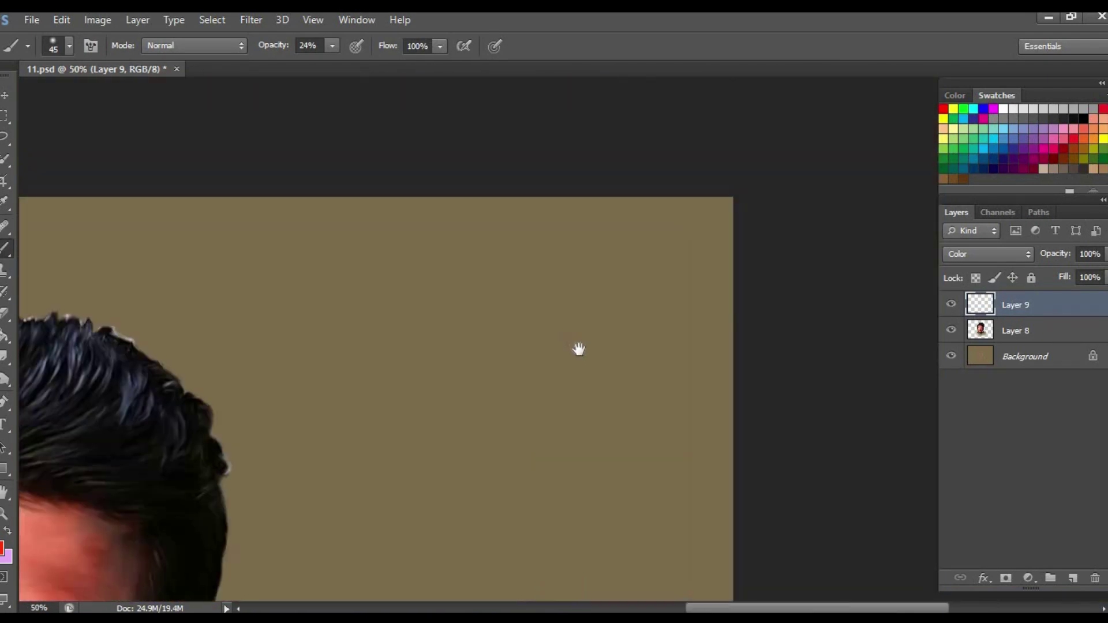
drag(577, 346, 535, 321)
key(ctrl+minus)
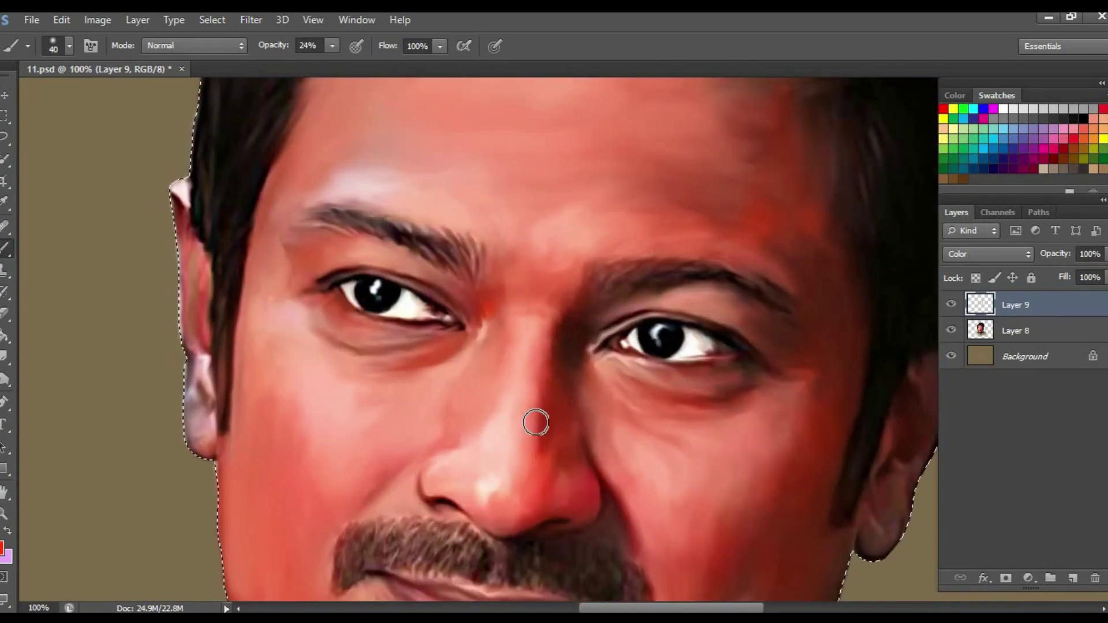
key(e)
key(ctrl+minus)
key(ctrl+minus)
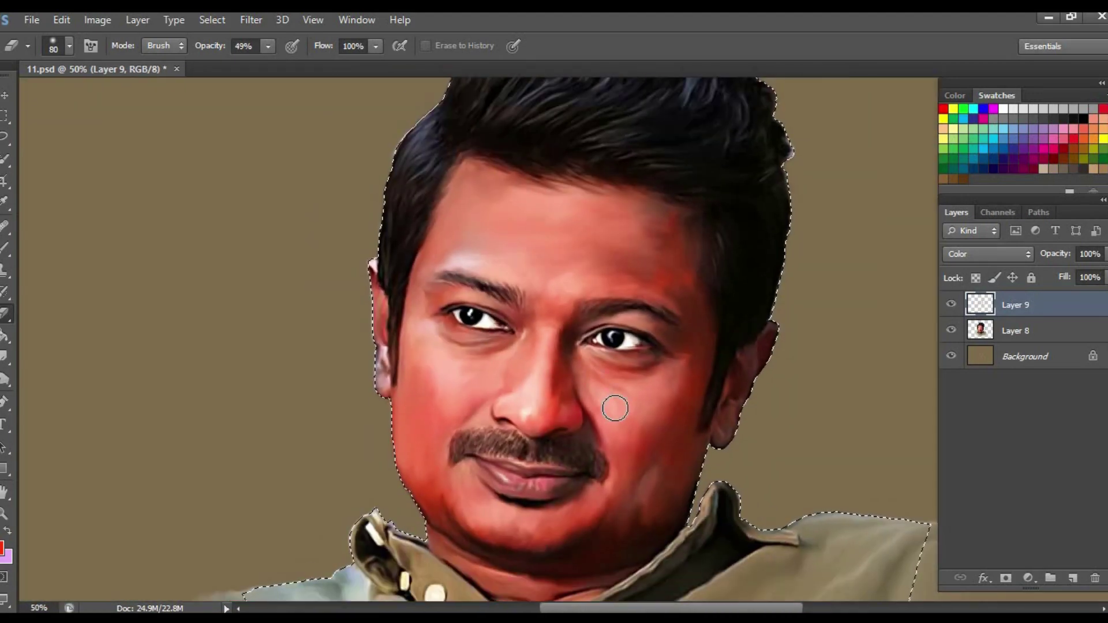
drag(1105, 254, 1096, 281)
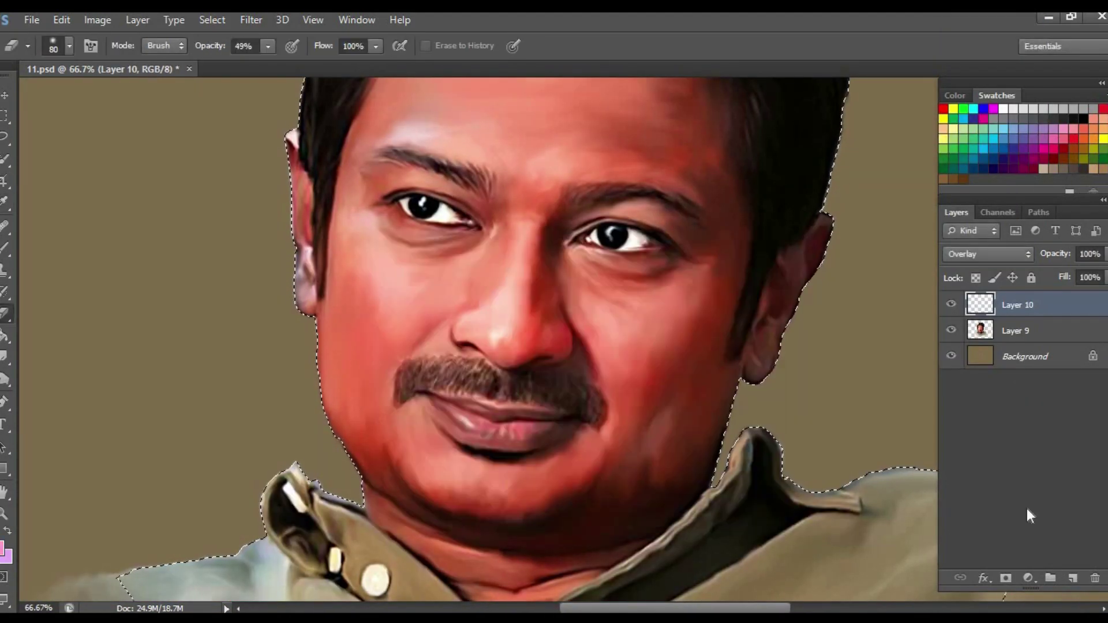
Paint soft 15%-opacity colour over the left cheek with a size-50 brush, then select the painting layer
key(1)
key(5)
key(bracketright)
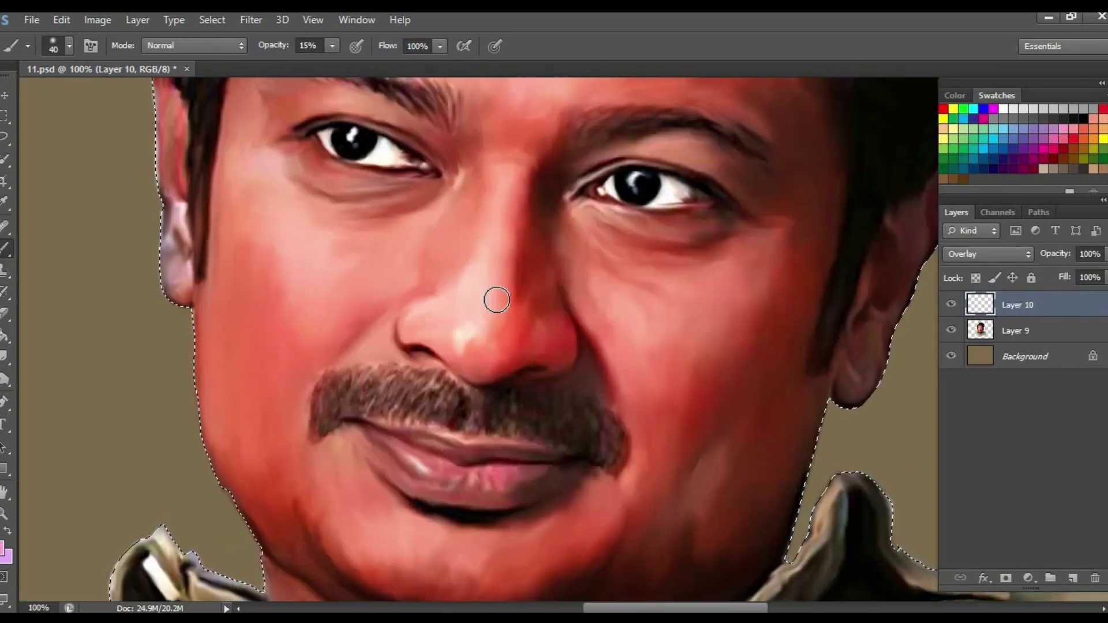
key(ctrl+plus)
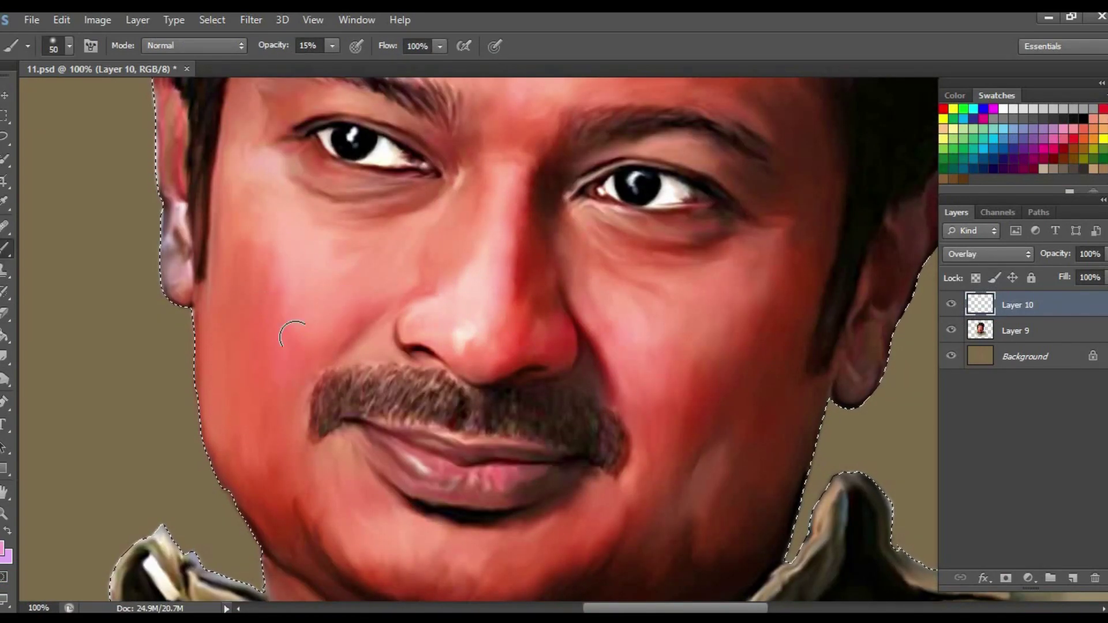
drag(292, 322, 279, 401)
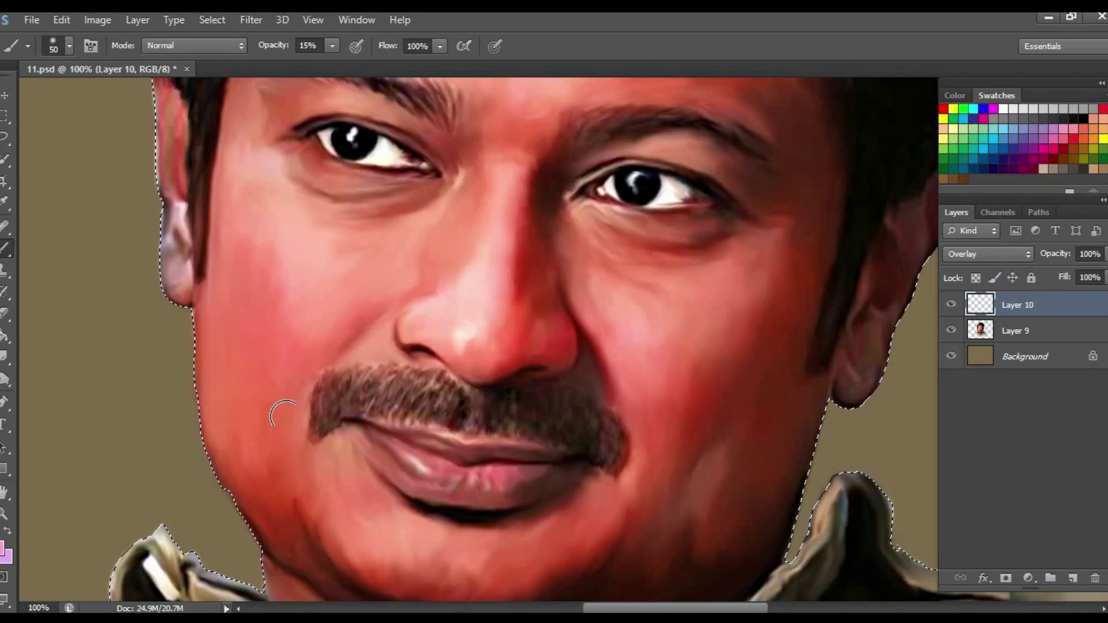
key(ctrl+d)
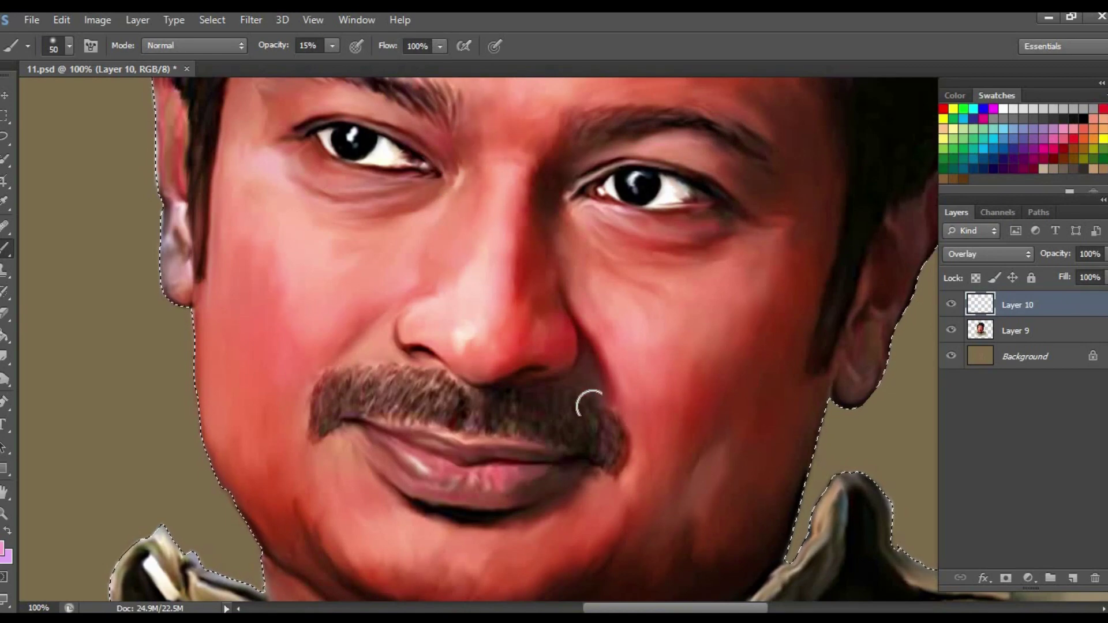
drag(748, 410, 746, 398)
key(ctrl+shift+d)
scroll(396, 413, down, 2)
scroll(240, 297, up, 3)
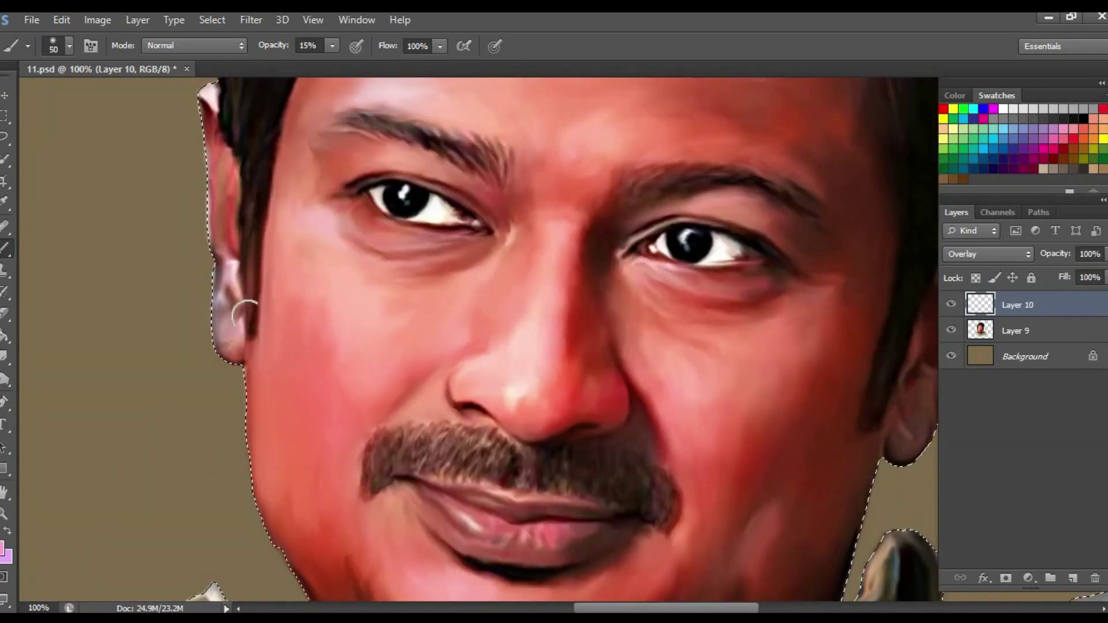
scroll(170, 234, up, 2)
key(ctrl+minus)
key(ctrl+minus)
shift+click(1015, 330)
Merge Layer 10 down into the portrait and stamp the visible layers into one layer
key(ctrl+e)
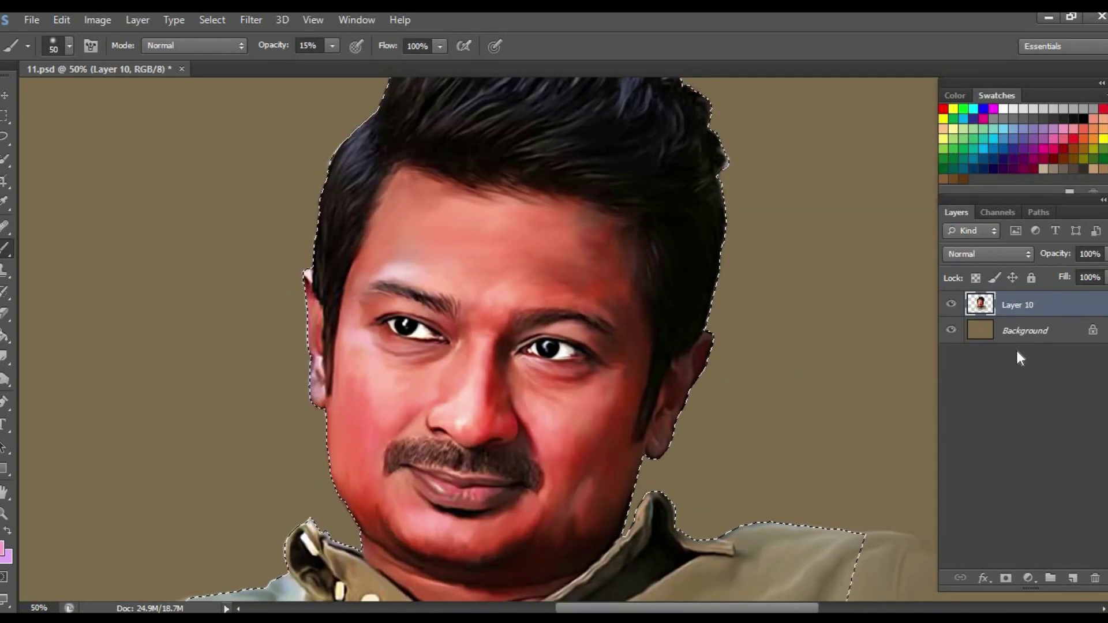
click(1072, 577)
key(ctrl+alt+shift+e)
key(ctrl+l)
key(Return)
Add a new Overlay layer and brush faint 9%-opacity light strokes across the forehead
key(ctrl+plus)
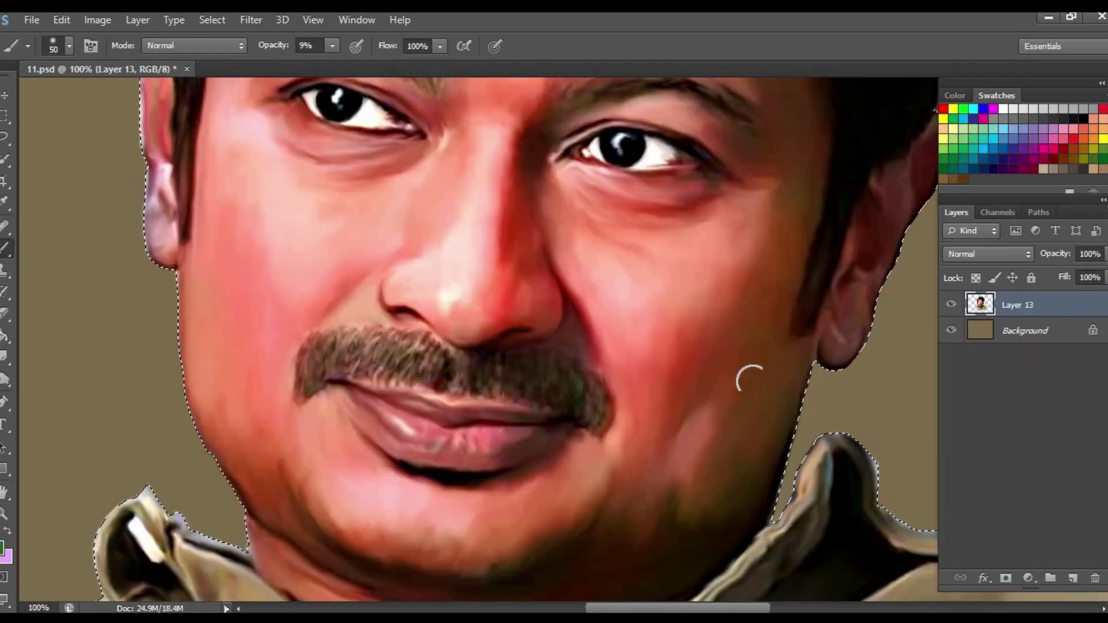
click(1072, 577)
click(986, 254)
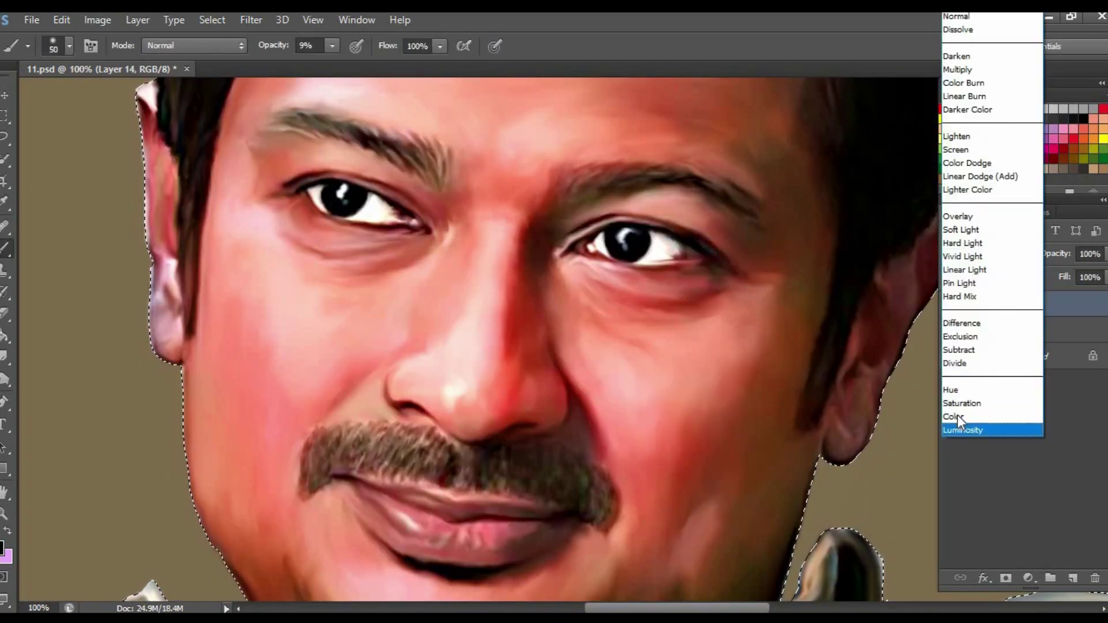
click(958, 216)
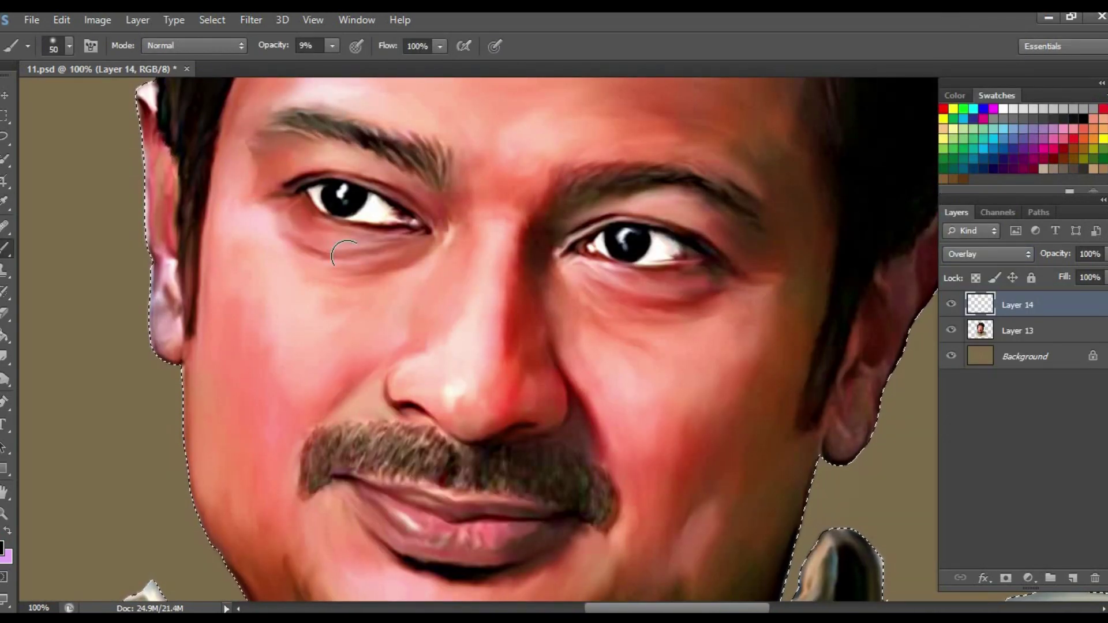
scroll(631, 371, down, 5)
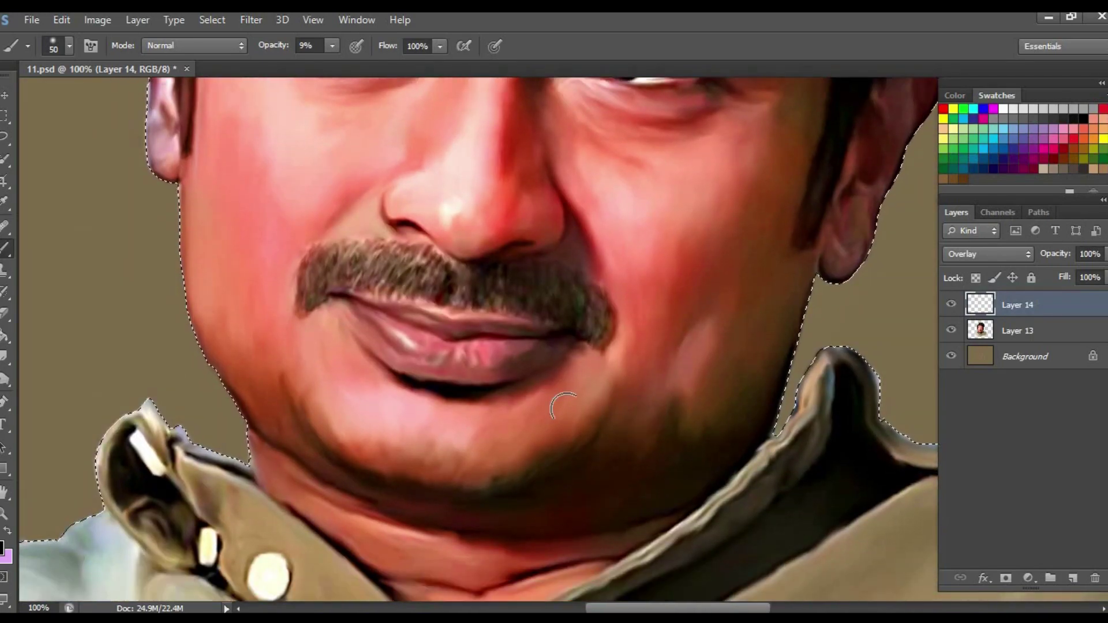
scroll(263, 297, up, 3)
scroll(263, 173, up, 3)
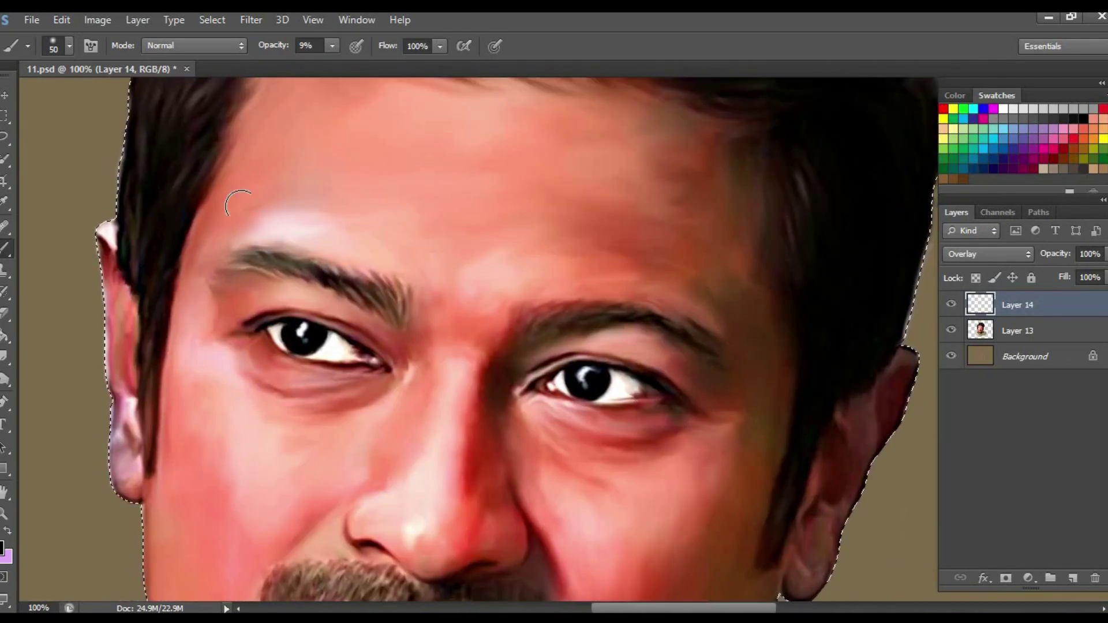
scroll(232, 173, up, 2)
drag(232, 173, 663, 292)
scroll(662, 292, down, 3)
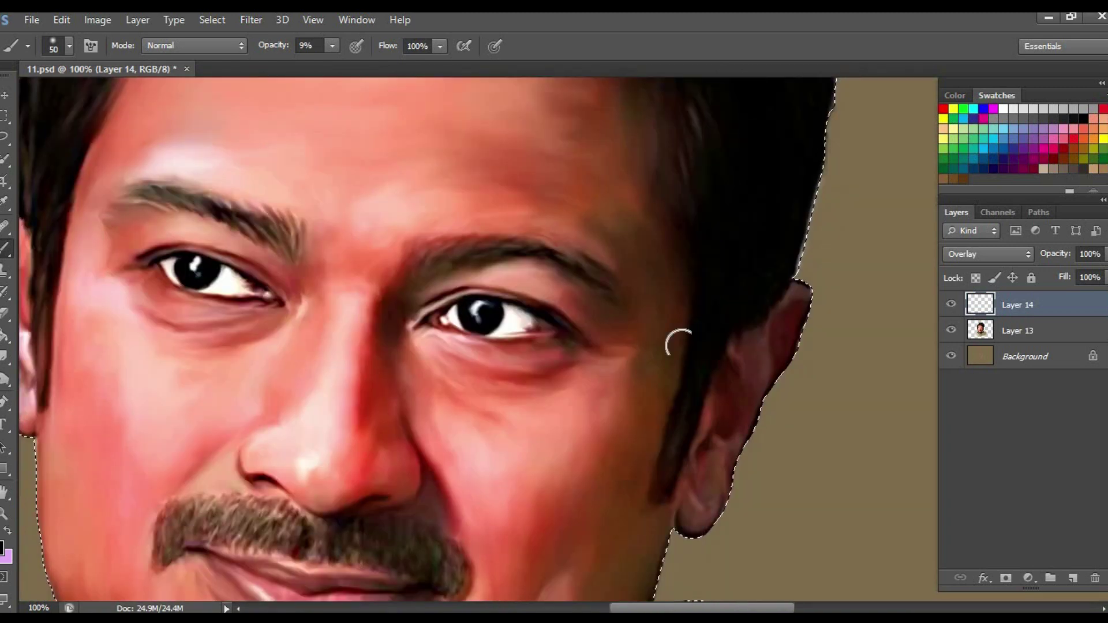
scroll(675, 339, down, 3)
scroll(519, 588, down, 3)
Stamp the visible layers into Layer 15 and bring up Levels for it
key(ctrl+minus)
key(ctrl+plus)
key(ctrl+shift+alt+e)
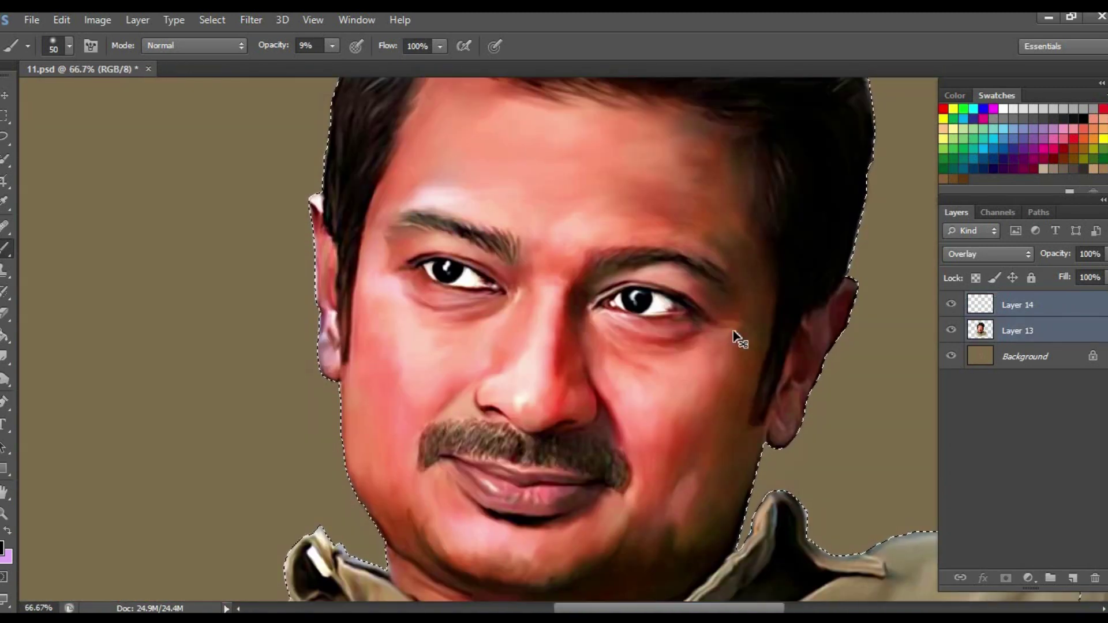
key(ctrl+l)
Apply Levels with input values 9, 0.94 and 252 to the merged portrait copy
drag(841, 338, 862, 344)
drag(947, 338, 944, 341)
drag(734, 338, 742, 346)
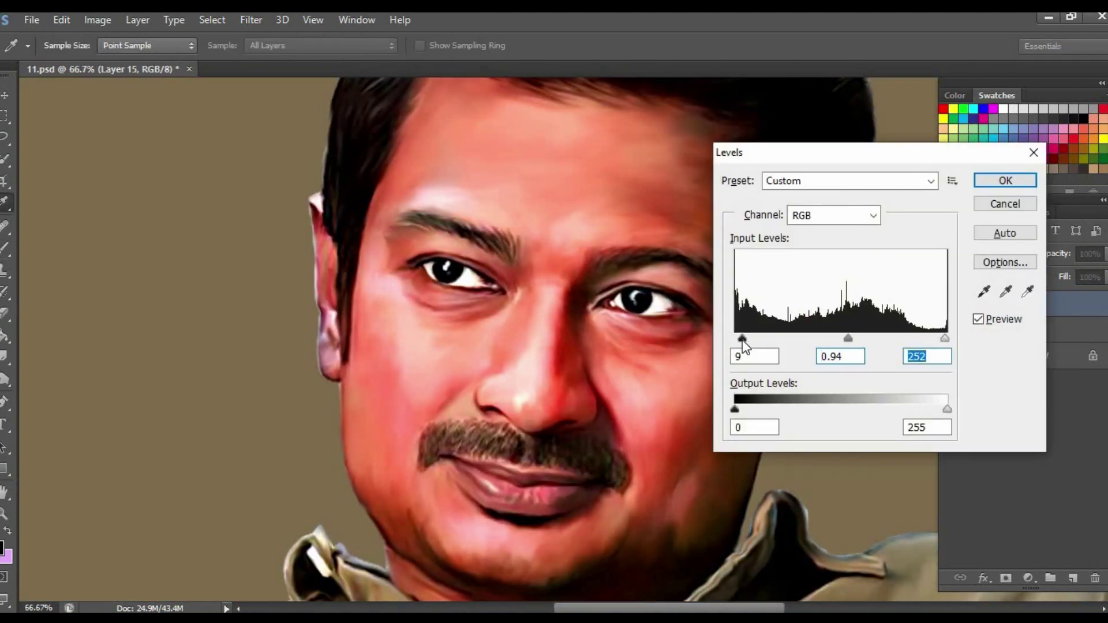
key(Return)
Add Layer 16 in Overlay mode with a pale pink colour and 35% brush opacity, at 200% zoom
key(b)
click(1072, 577)
click(3, 545)
click(415, 321)
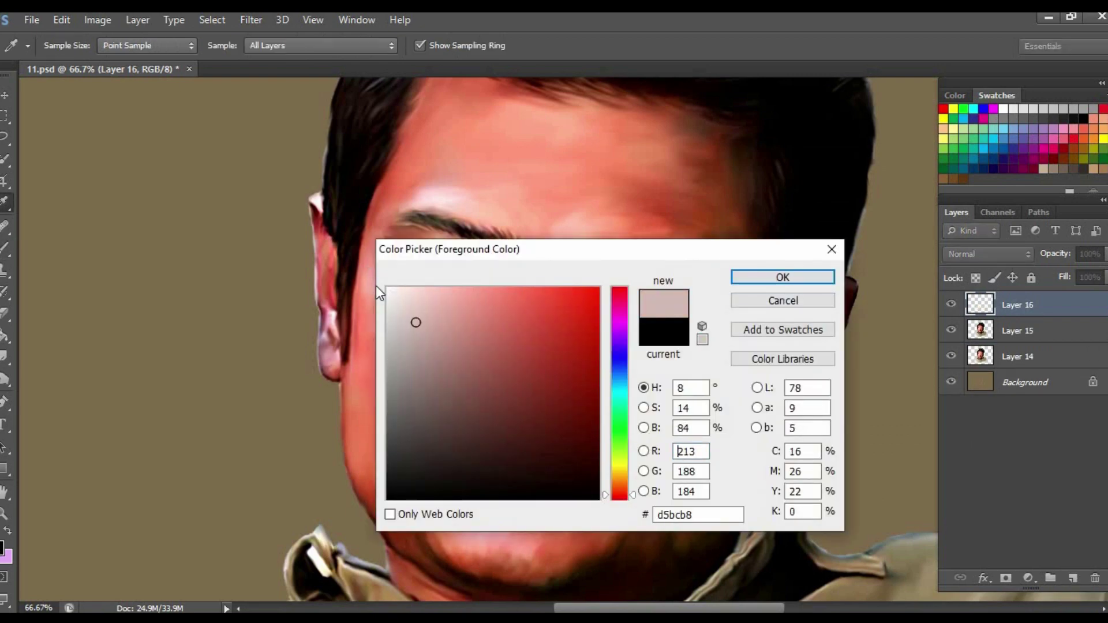
click(779, 277)
key(ctrl+plus)
key(ctrl+plus)
key(3)
key(5)
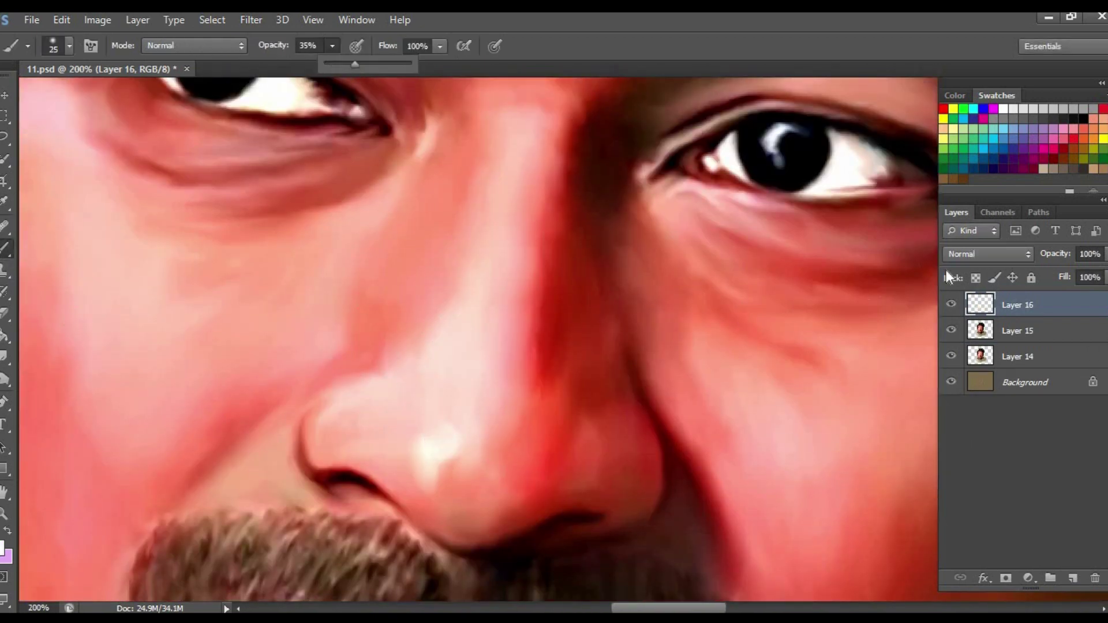
click(987, 253)
click(975, 213)
scroll(609, 415, right, 3)
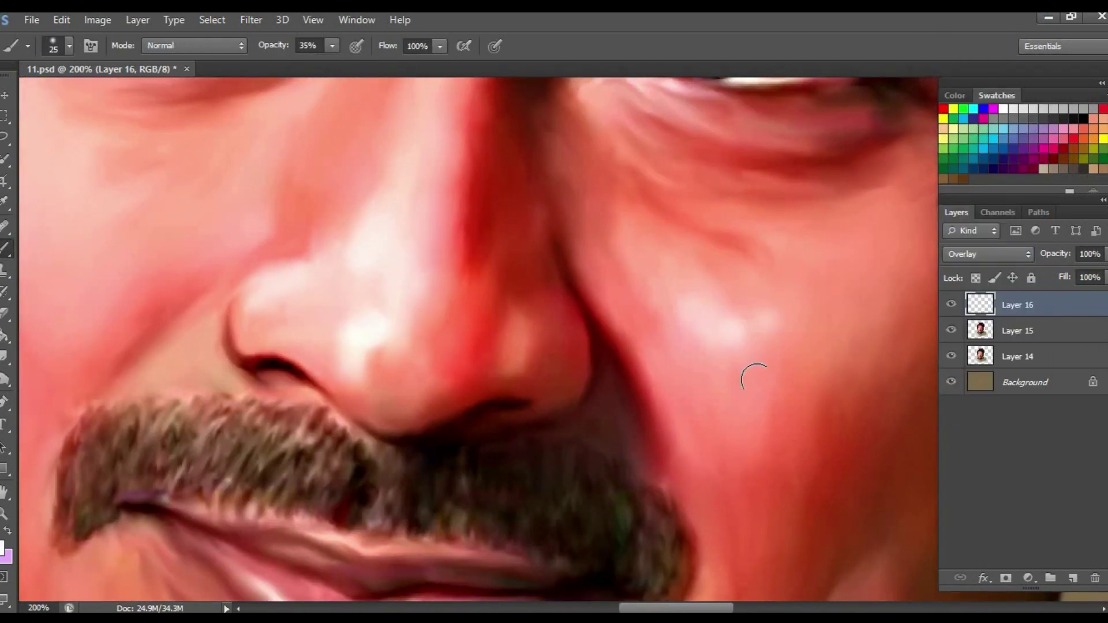
scroll(748, 375, left, 5)
scroll(474, 324, up, 2)
Preview Smart Blur and Gaussian Blur without applying either, then merge Layer 16 into the portrait copy
scroll(456, 265, up, 2)
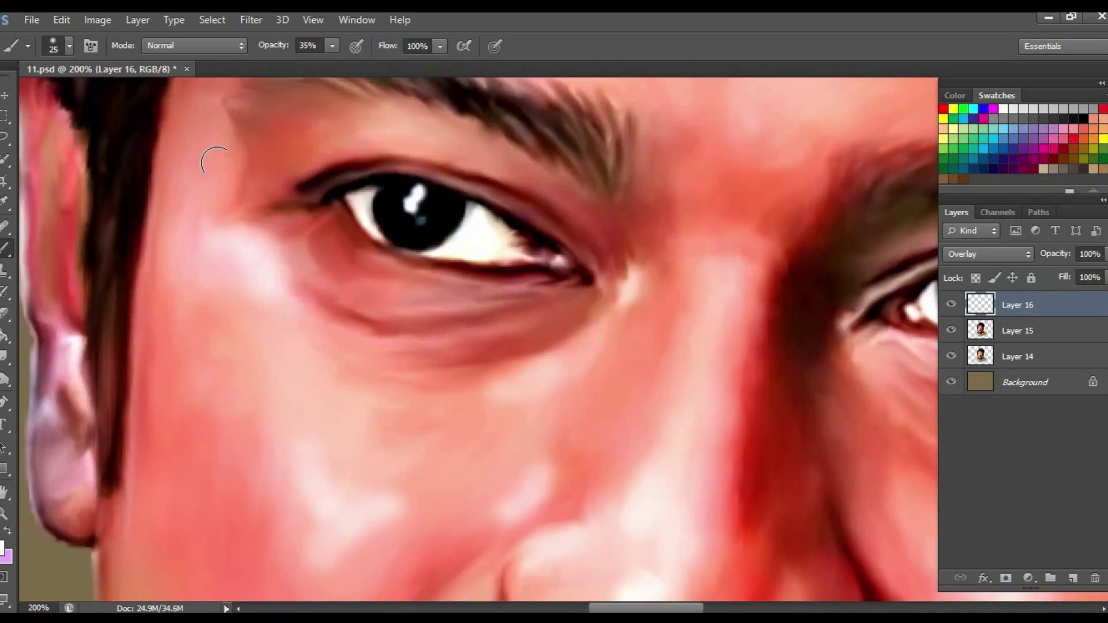
click(251, 20)
click(490, 325)
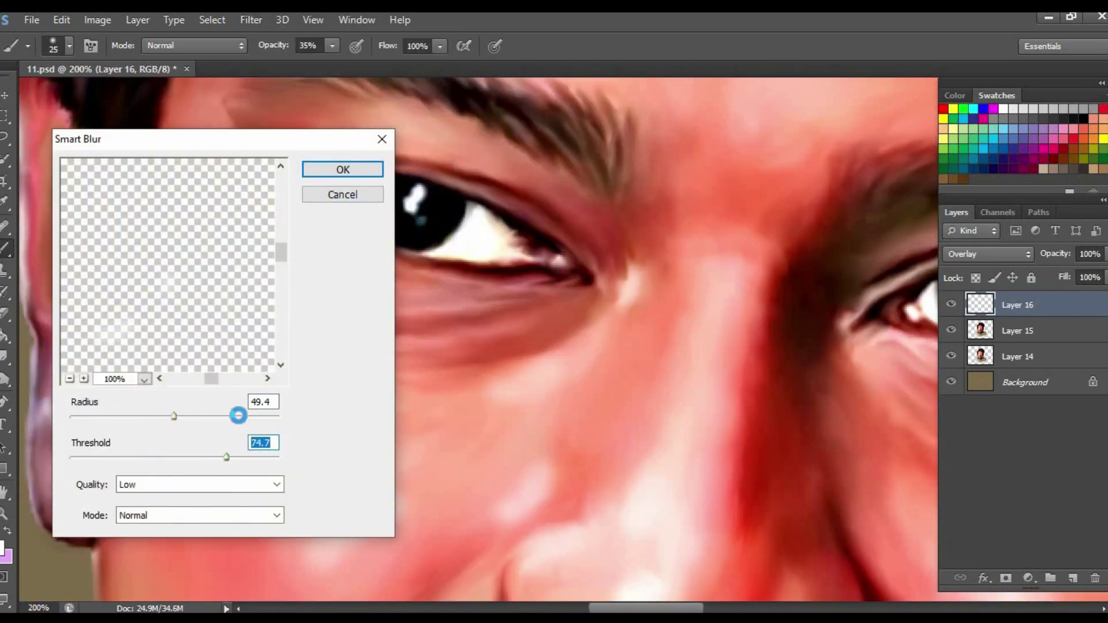
key(Escape)
click(251, 19)
click(507, 307)
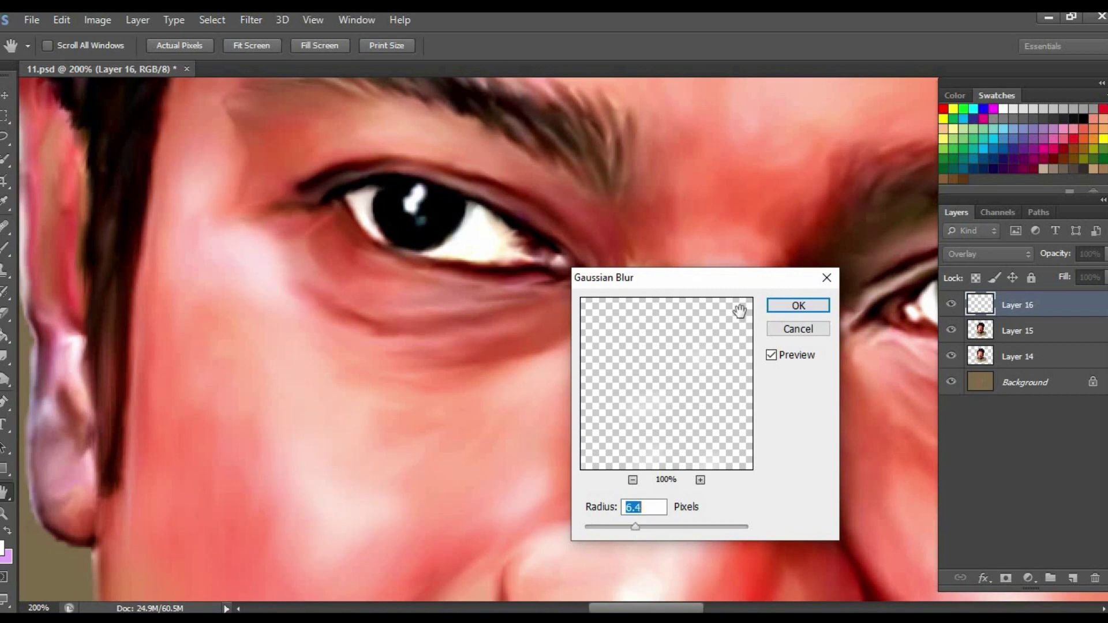
key(Escape)
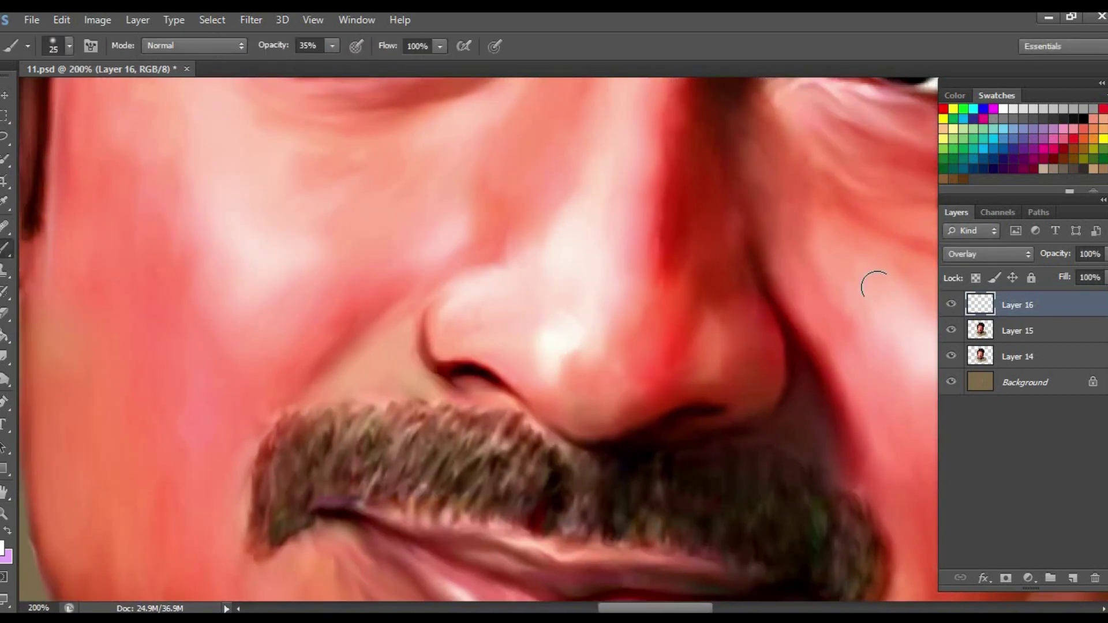
click(1096, 277)
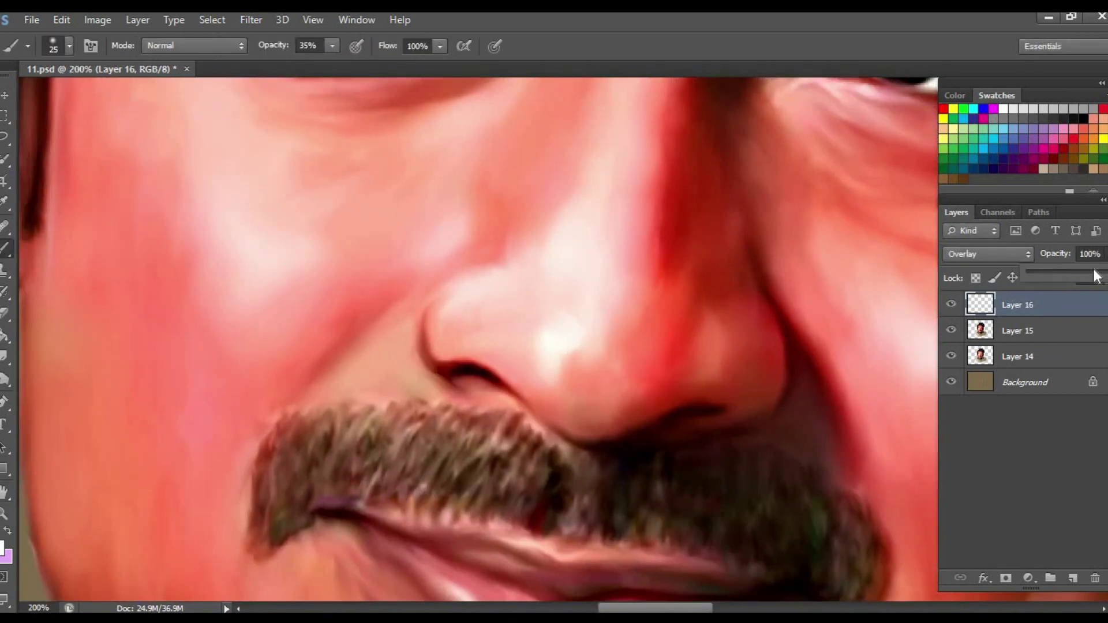
key(ctrl+e)
Pick the Smudge tool with a soft round brush preset, shrunk to size 9
click(5, 356)
right_click(317, 242)
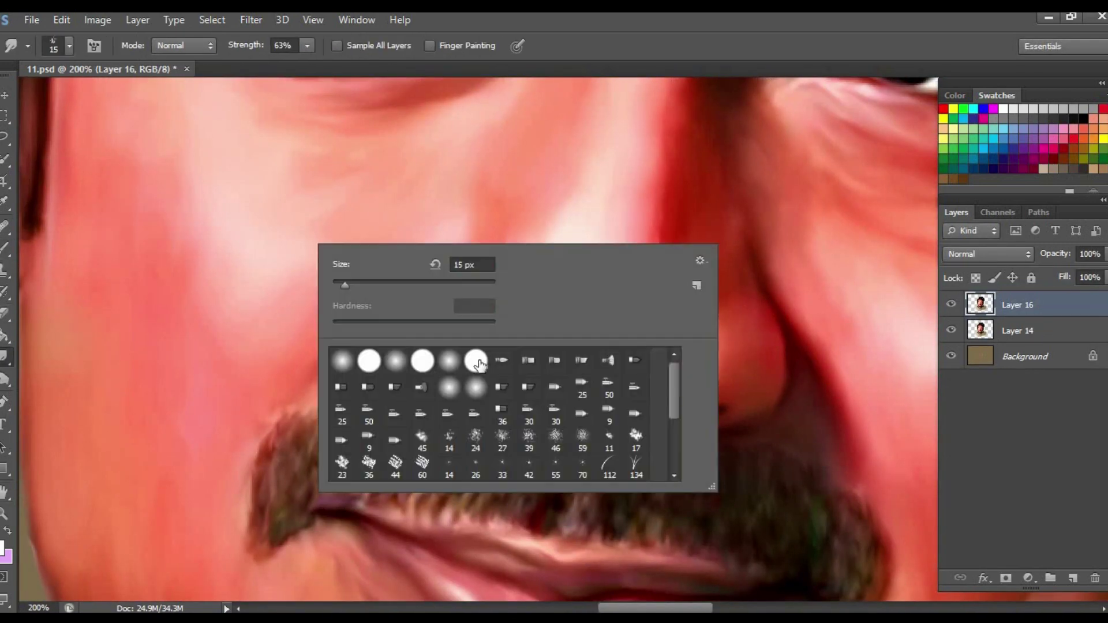
click(282, 61)
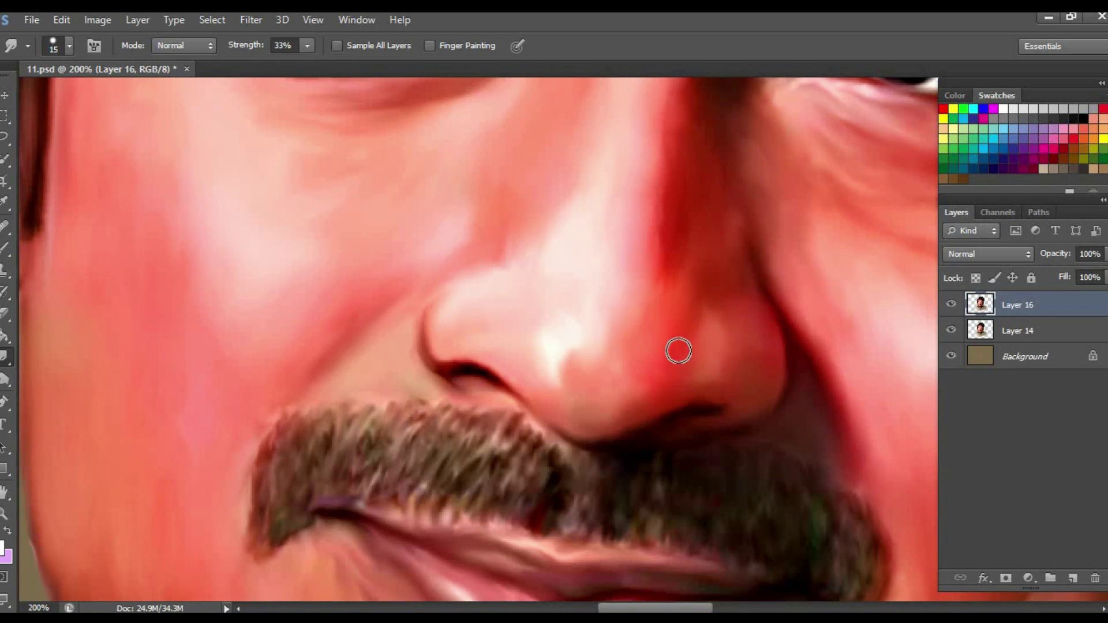
scroll(669, 279, up, 2)
scroll(588, 304, up, 2)
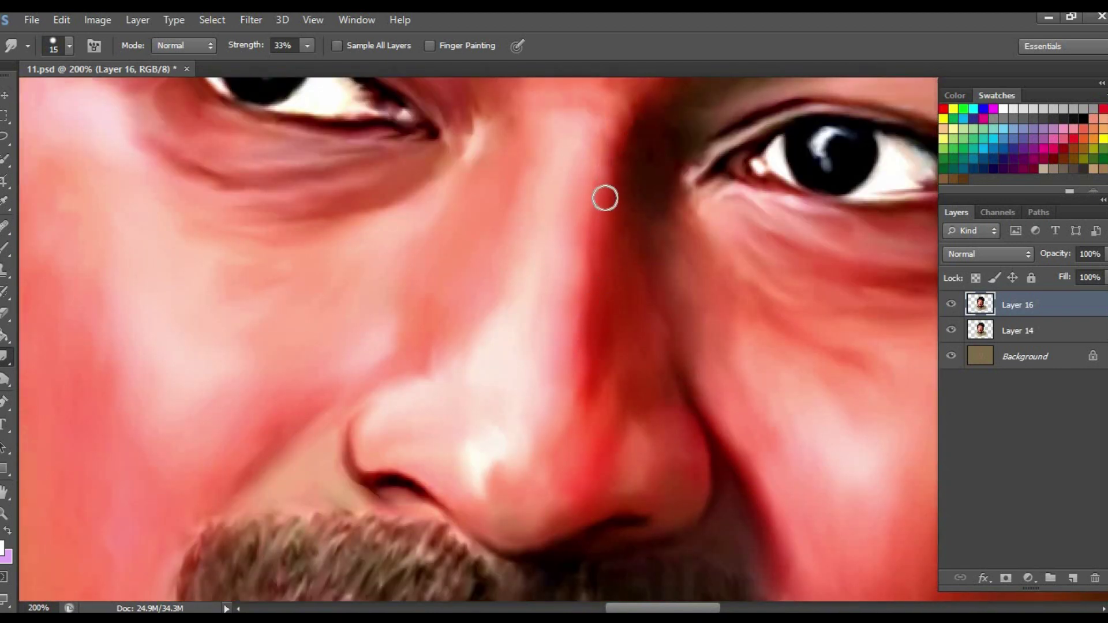
scroll(531, 208, left, 2)
scroll(531, 208, up, 1)
key(bracketleft)
Work over the lips at 200% zoom, resizing the smudge brush to 30, then 25
scroll(445, 254, left, 2)
scroll(541, 322, down, 1)
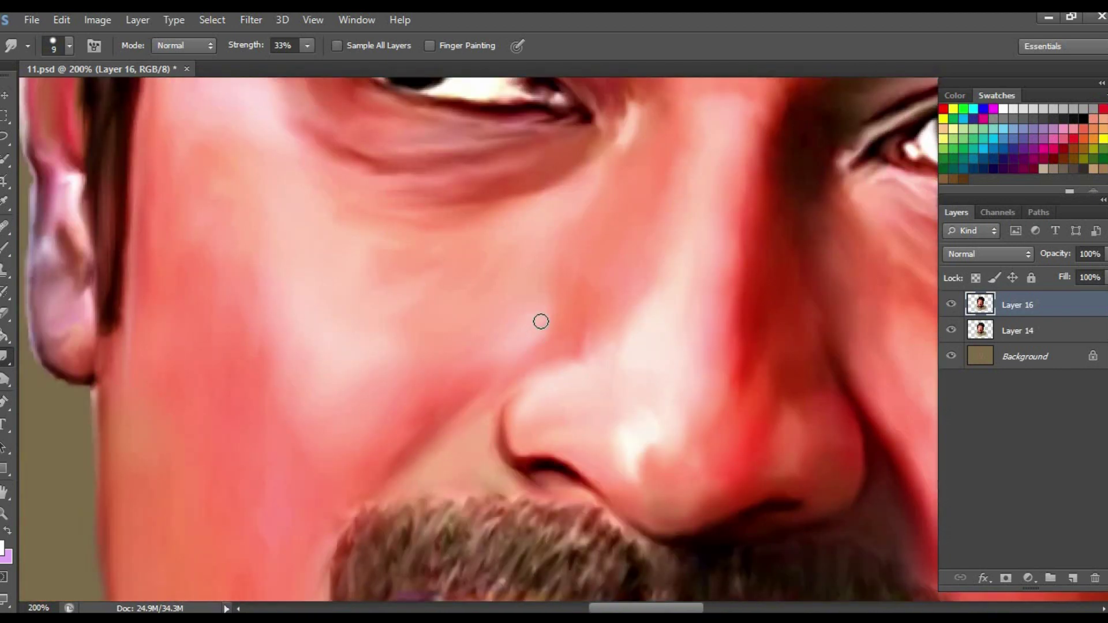
scroll(541, 349, left, 2)
scroll(383, 339, down, 1)
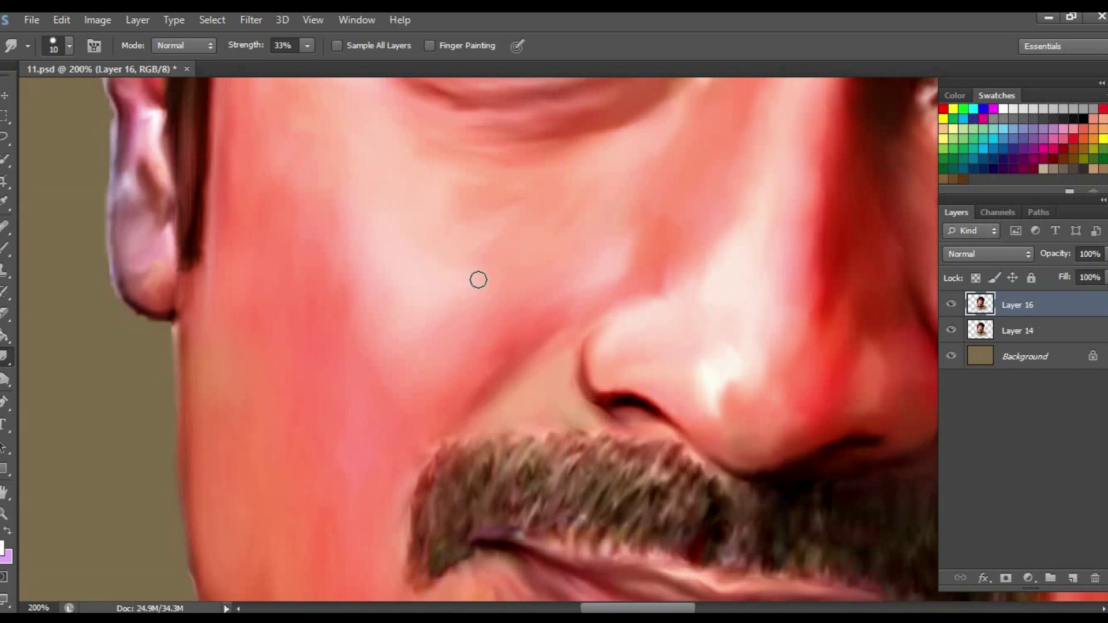
scroll(202, 254, left, 2)
scroll(326, 447, up, 2)
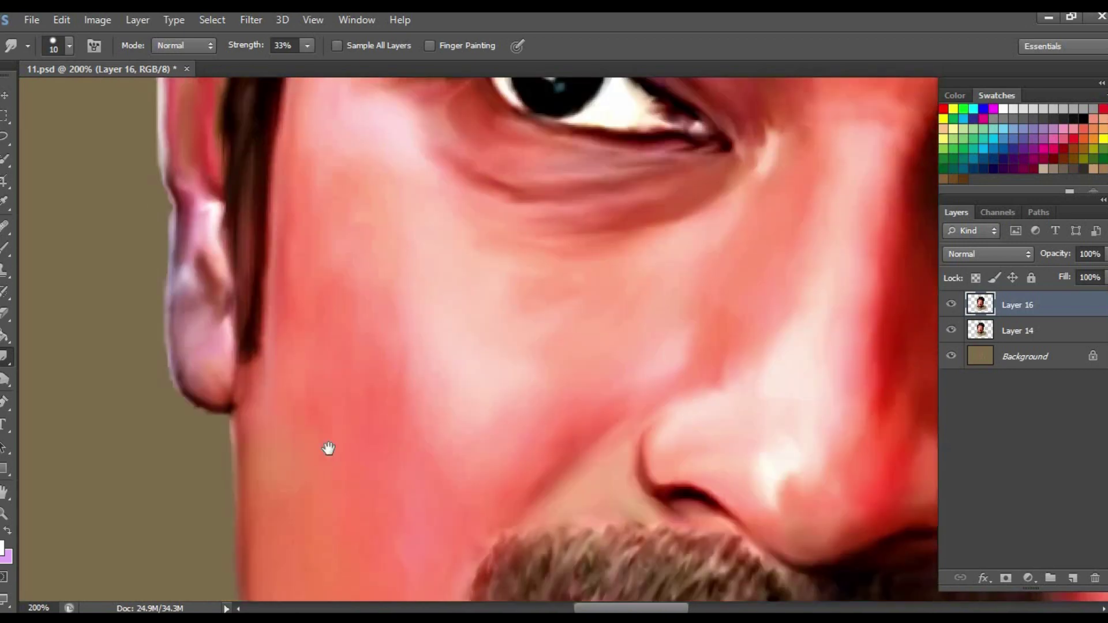
scroll(202, 283, up, 2)
scroll(202, 283, left, 1)
scroll(210, 238, up, 3)
scroll(229, 287, right, 5)
scroll(230, 287, down, 2)
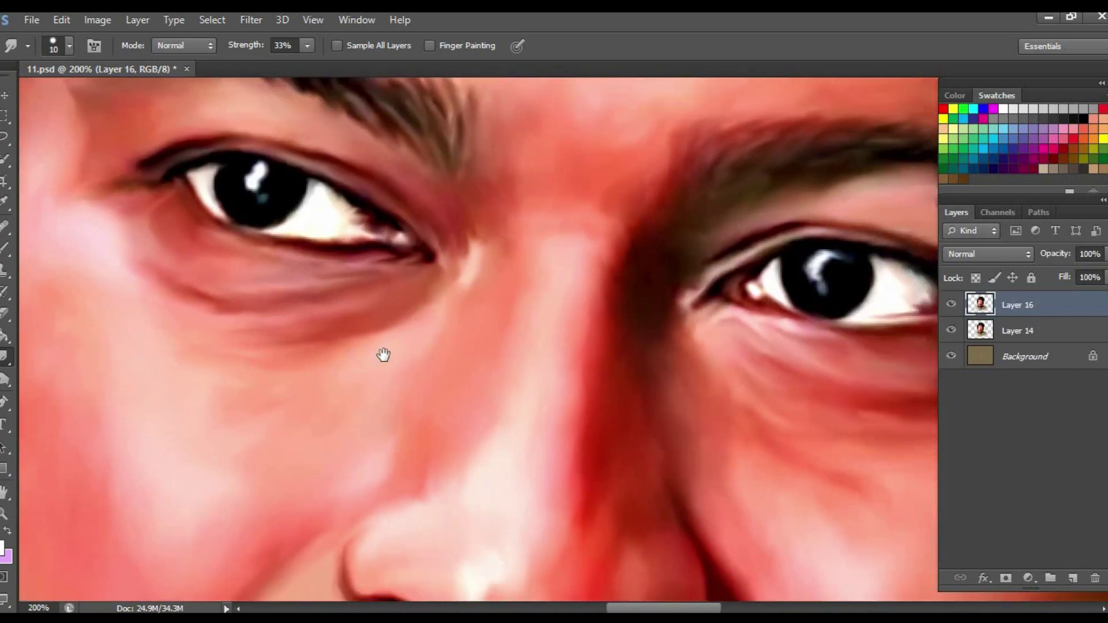
scroll(383, 355, left, 2)
key(bracketright)
key(bracketright)
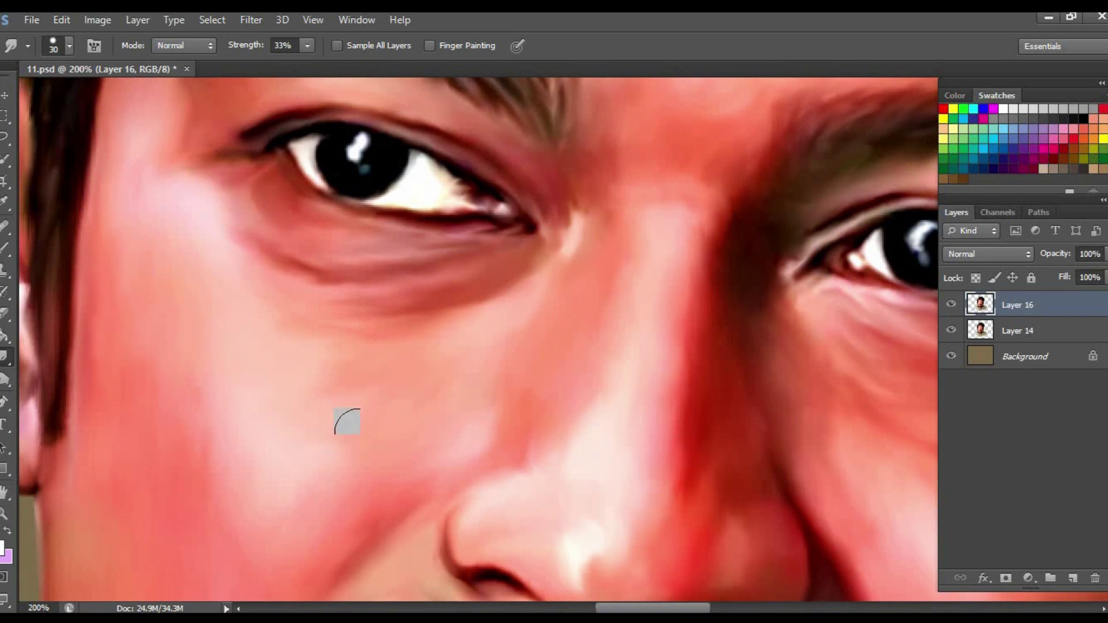
scroll(220, 311, down, 3)
scroll(219, 312, right, 5)
scroll(219, 312, right, 1)
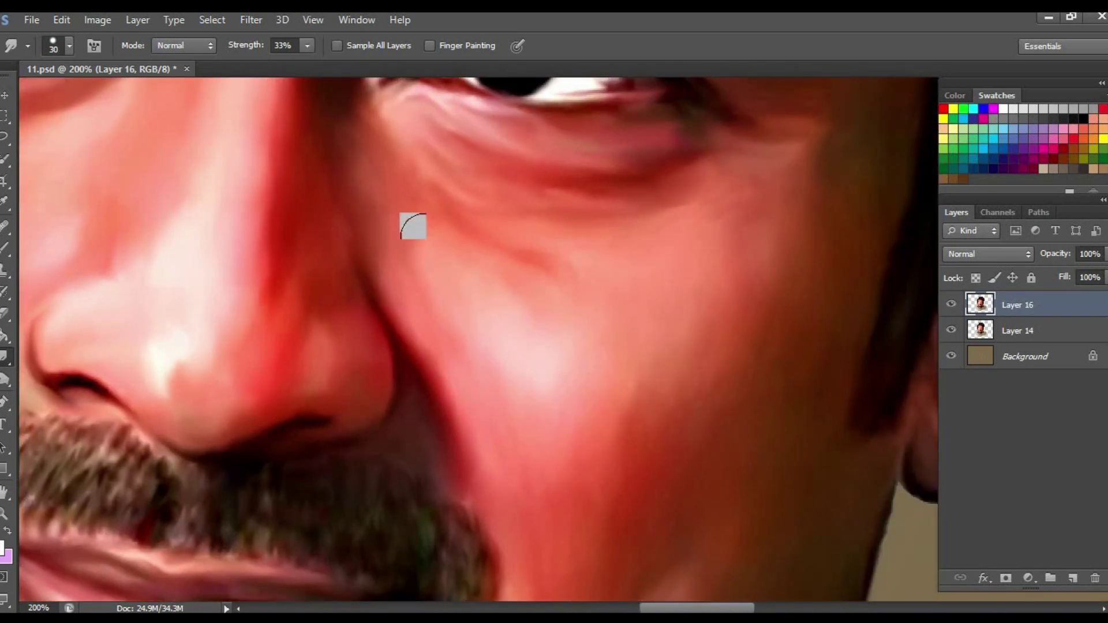
scroll(594, 248, down, 1)
scroll(594, 247, right, 1)
scroll(734, 288, down, 1)
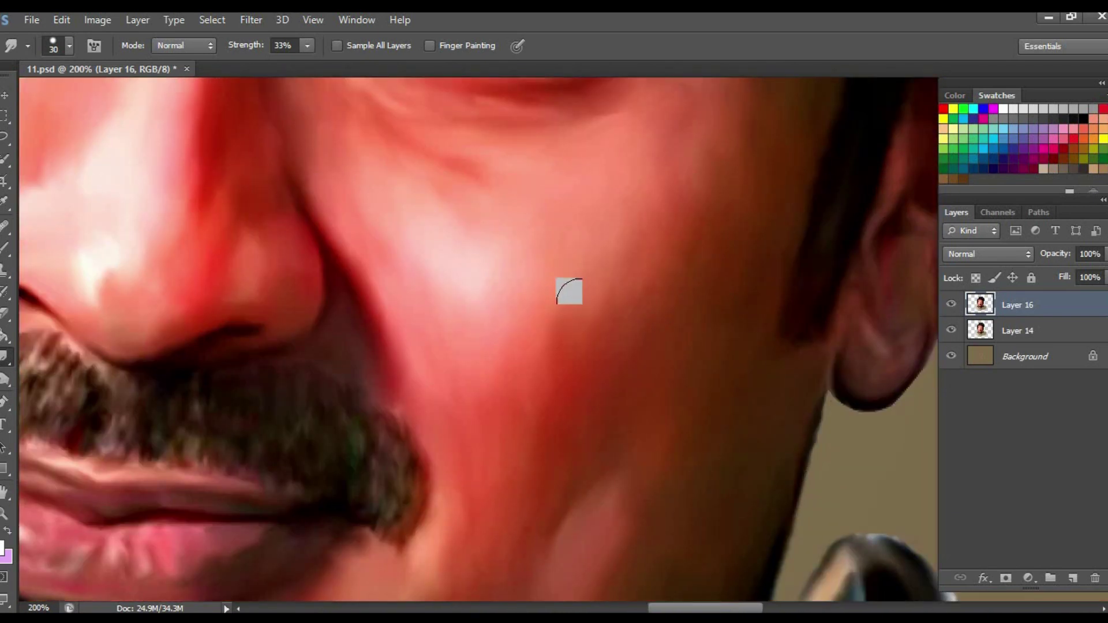
scroll(568, 289, down, 1)
scroll(544, 351, down, 1)
scroll(544, 351, left, 1)
key(bracketleft)
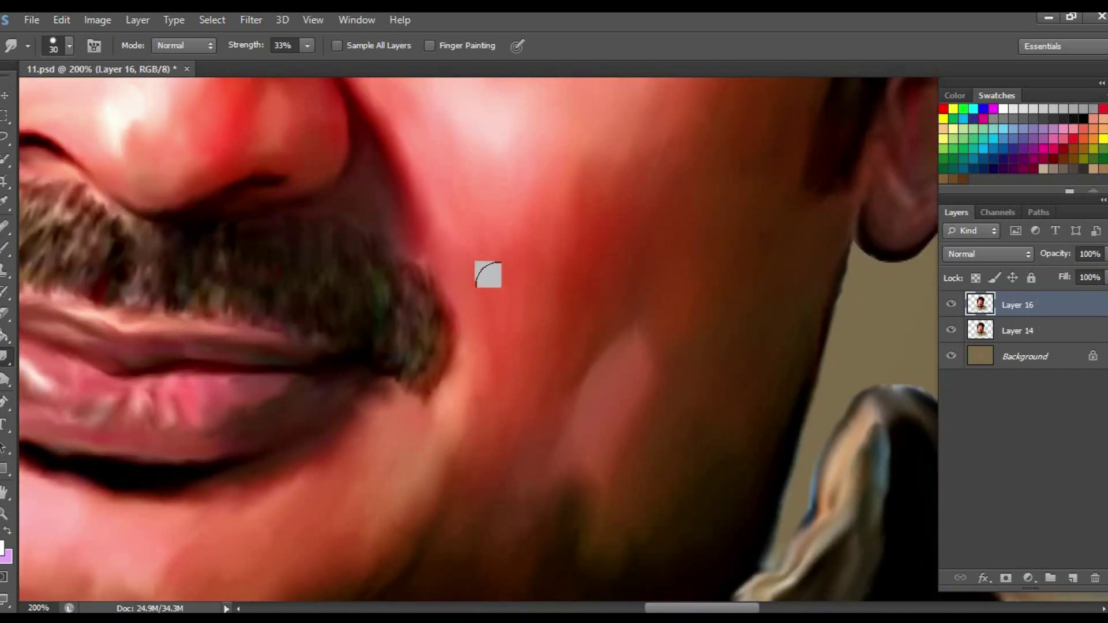
scroll(507, 260, left, 1)
scroll(526, 289, up, 2)
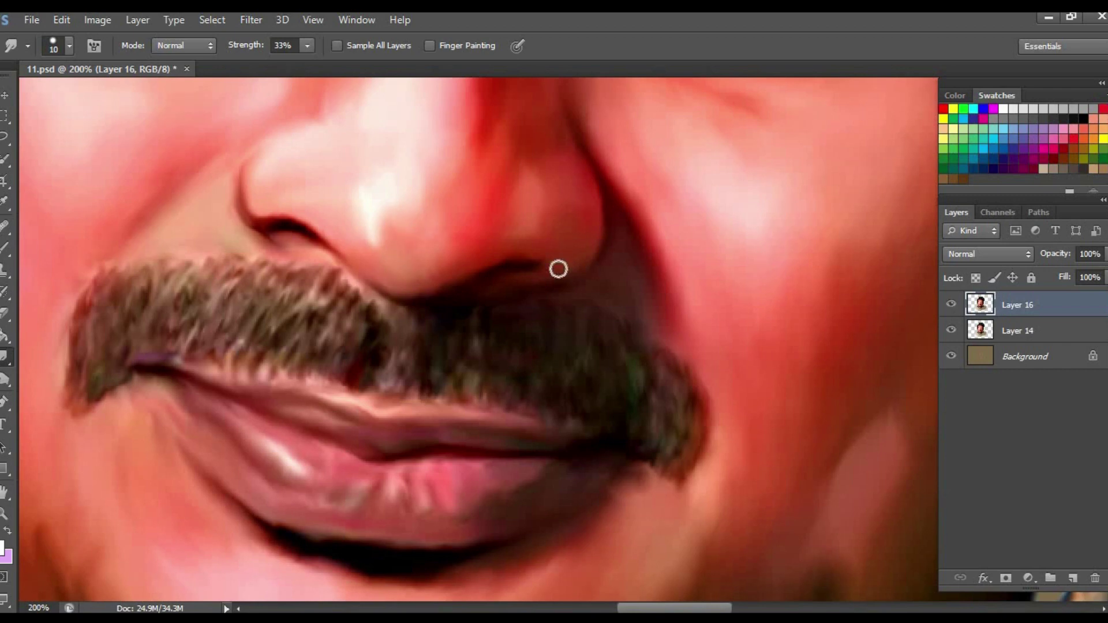
Smudge the light chin patch down and to the right, then zoom out
drag(558, 269, 395, 263)
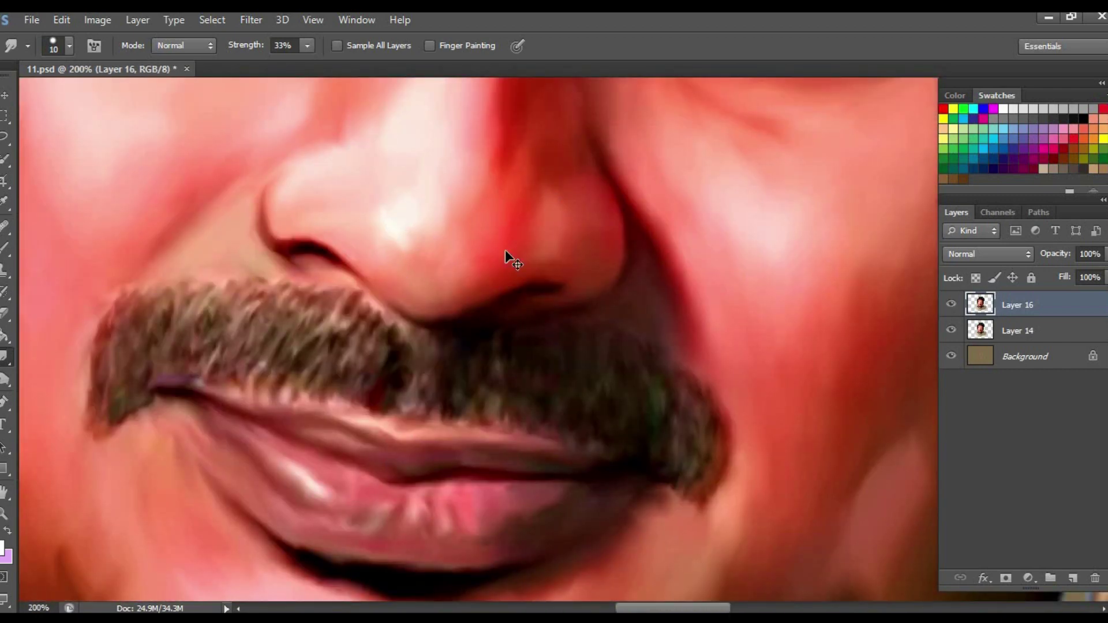
scroll(504, 250, down, 1)
scroll(341, 396, down, 1)
scroll(339, 429, up, 1)
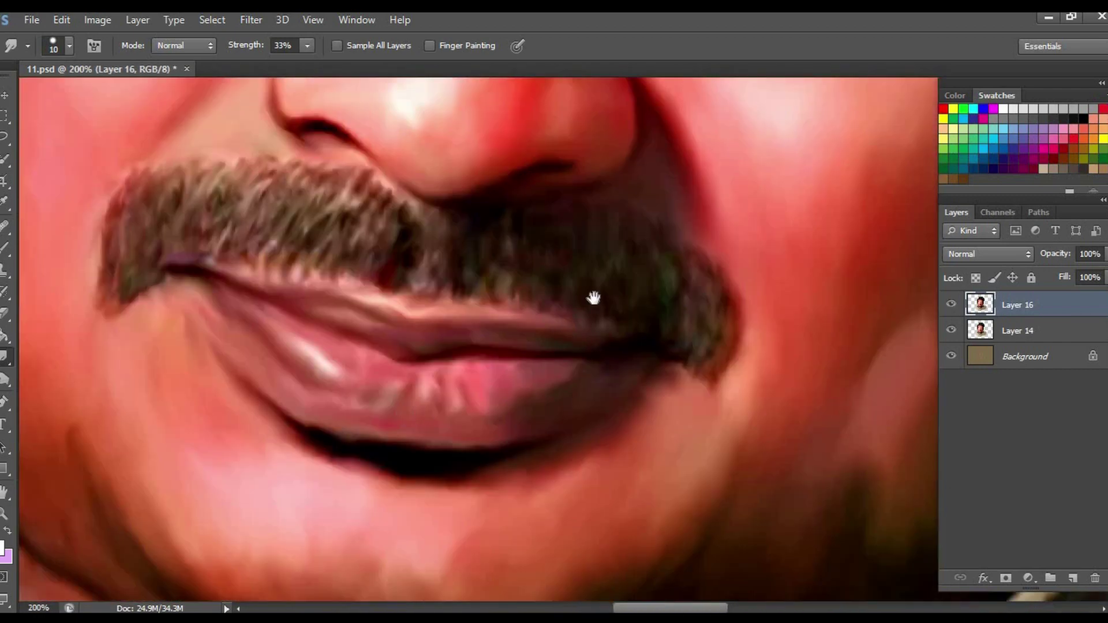
scroll(594, 296, down, 2)
drag(294, 340, 346, 346)
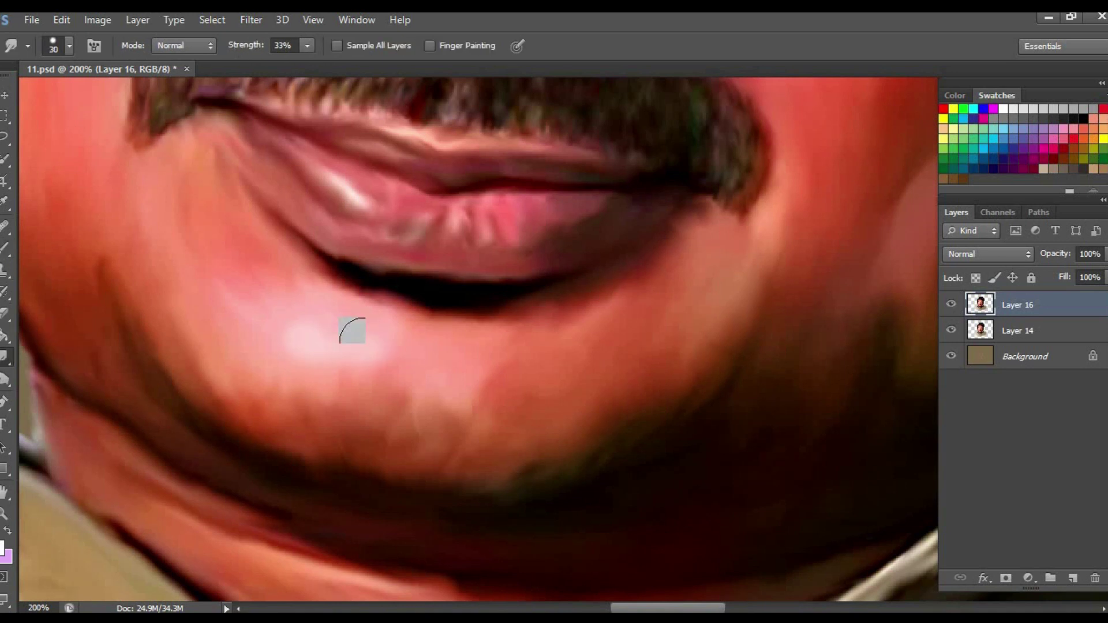
drag(277, 338, 337, 361)
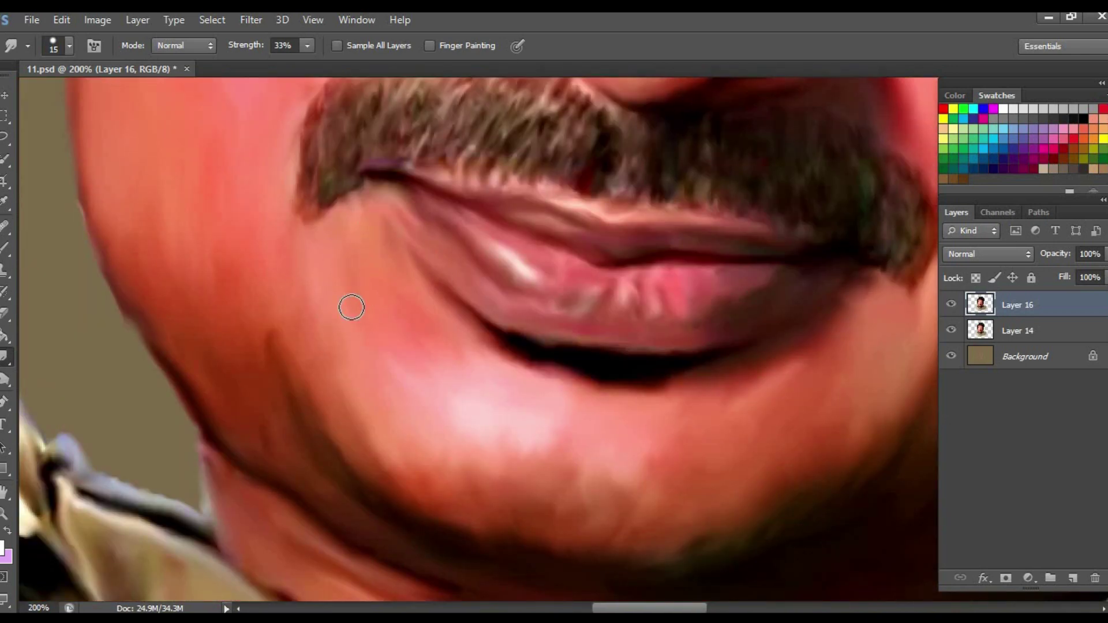
scroll(682, 254, down, 5)
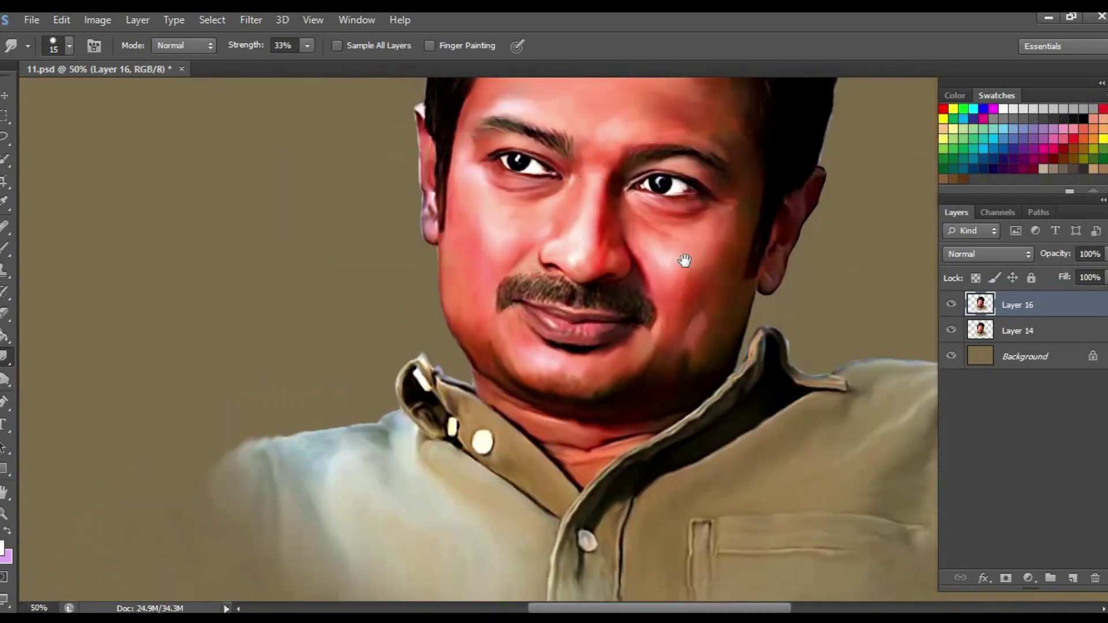
scroll(668, 391, up, 2)
scroll(714, 465, up, 2)
scroll(490, 262, up, 1)
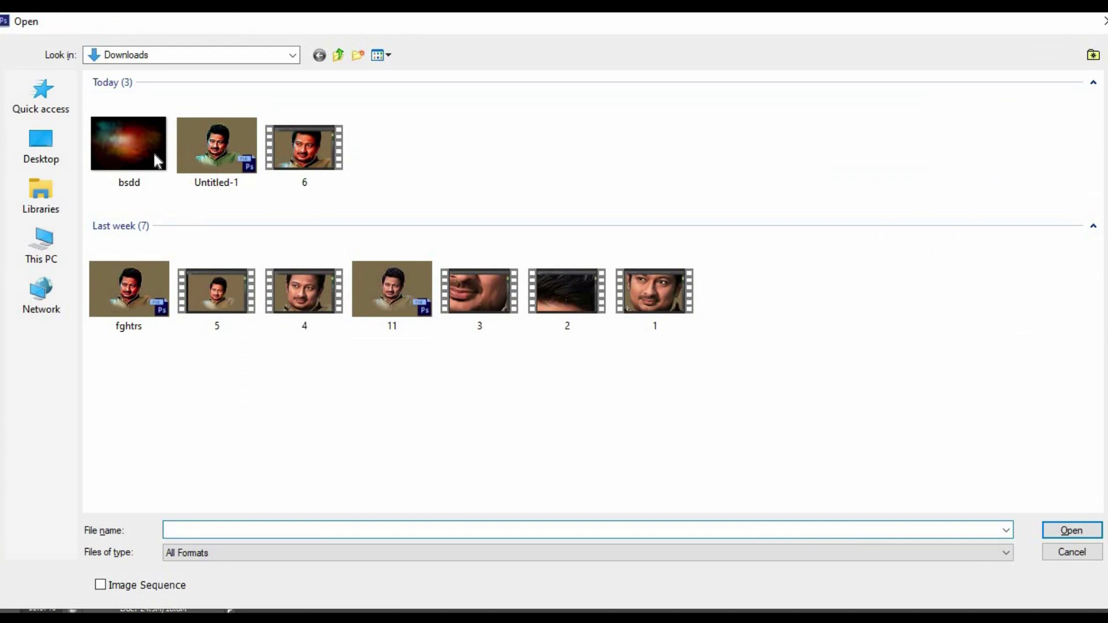
Open bsdd.jpg, copy the whole smoky image, and close it
click(153, 153)
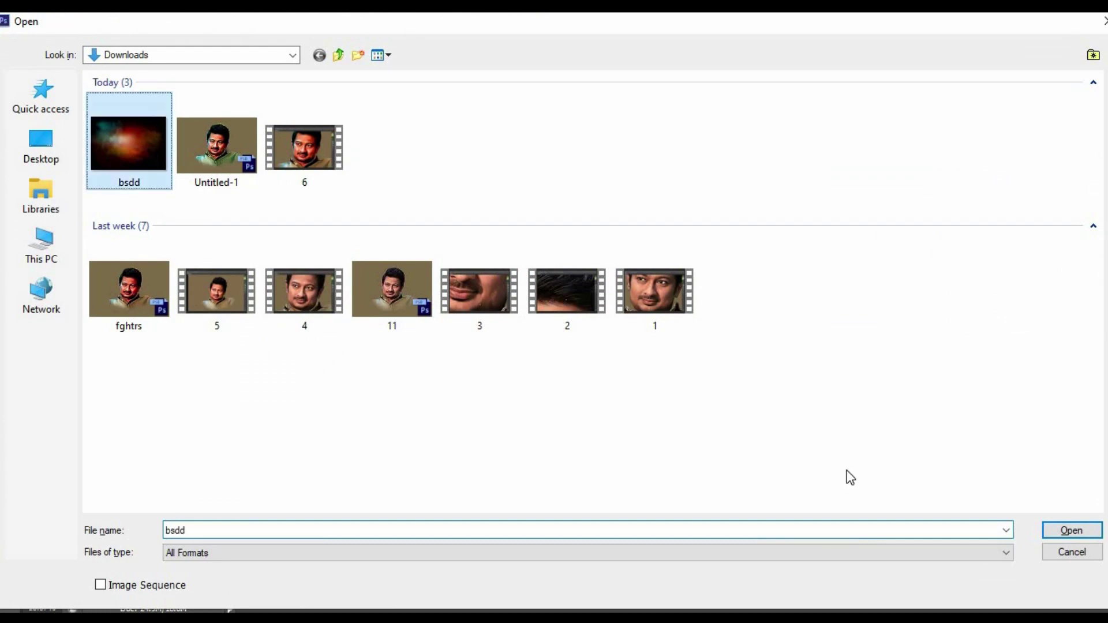
click(1065, 528)
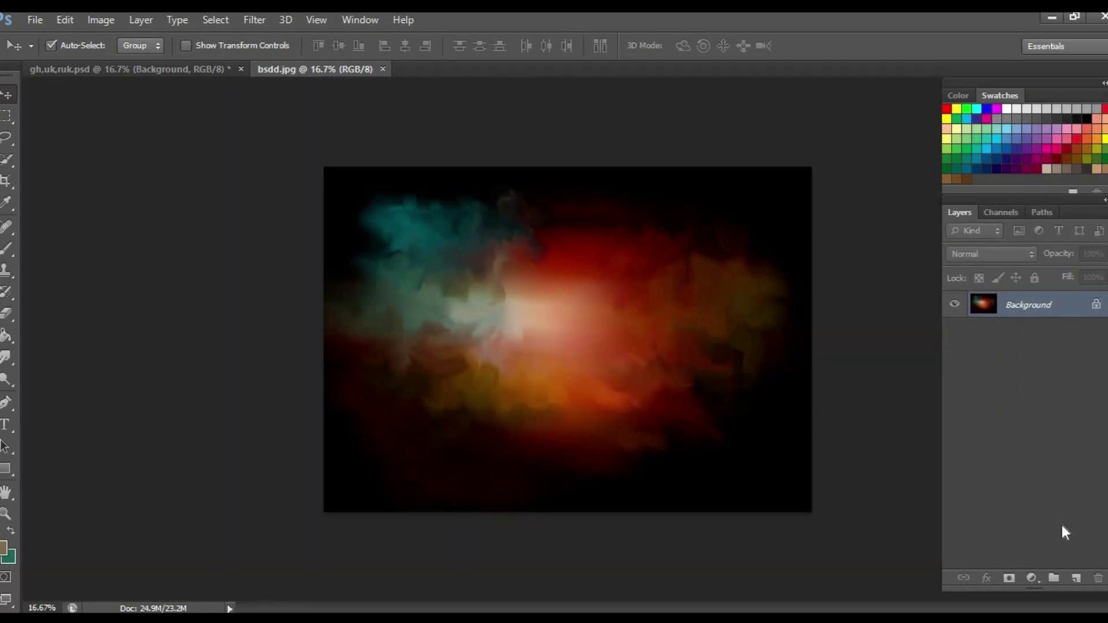
key(ctrl+c)
key(ctrl+w)
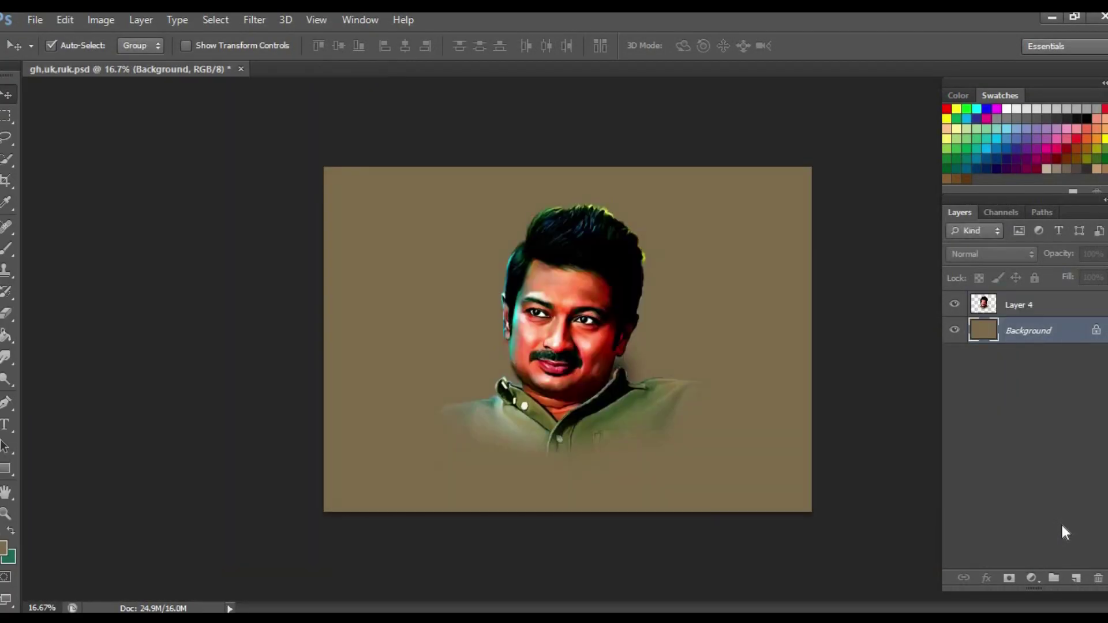
Paste the smoky image into the portrait document as Layer 5, then select Layer 4
key(ctrl+v)
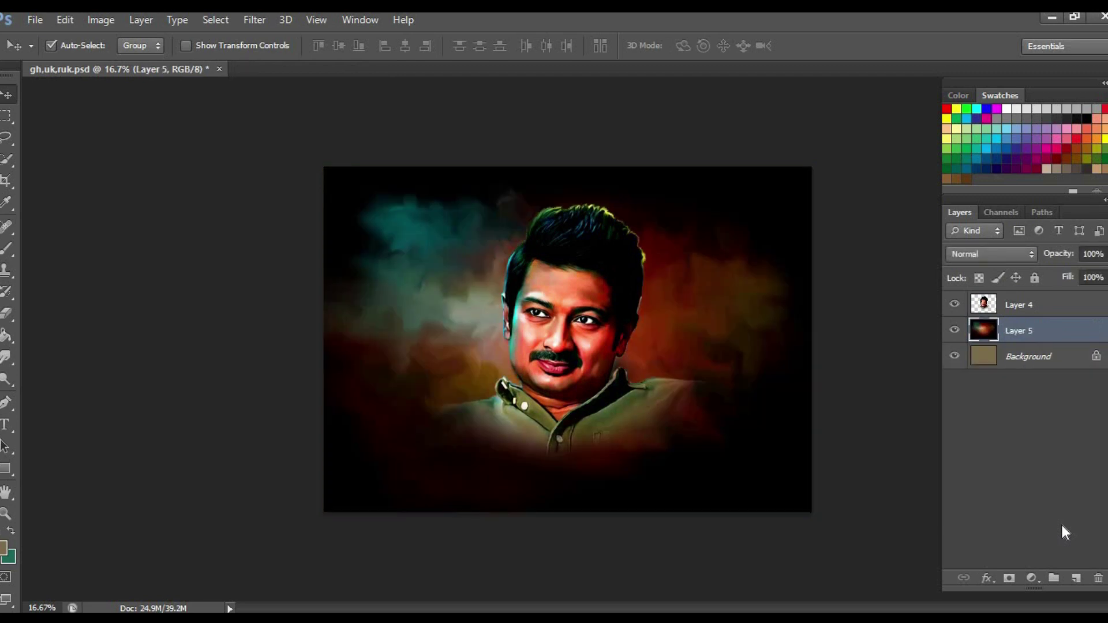
key(ctrl+plus)
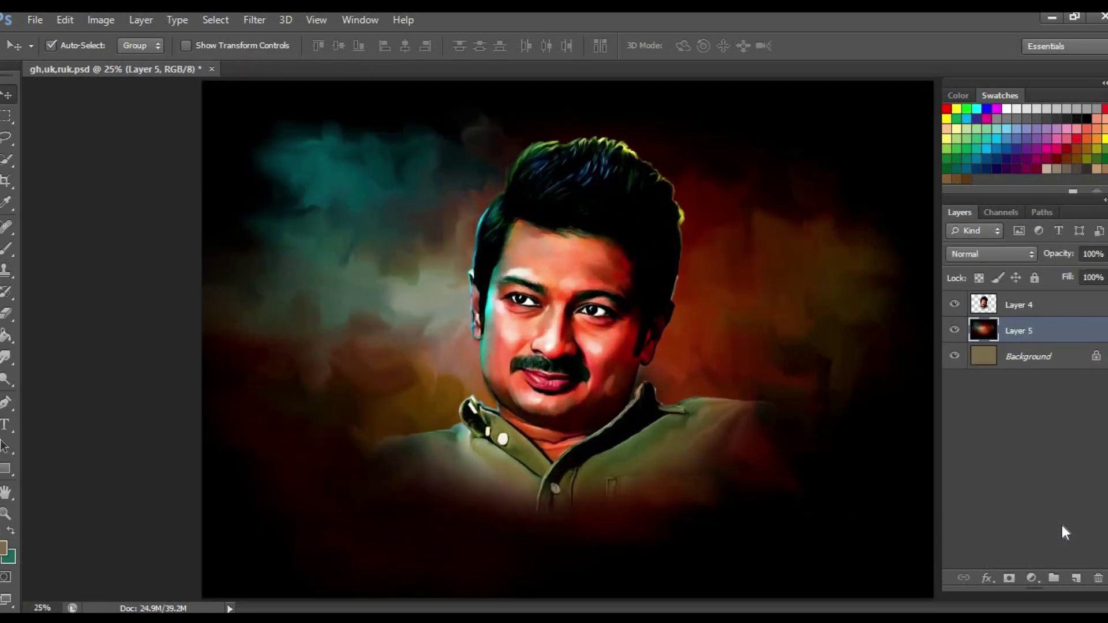
key(ctrl+minus)
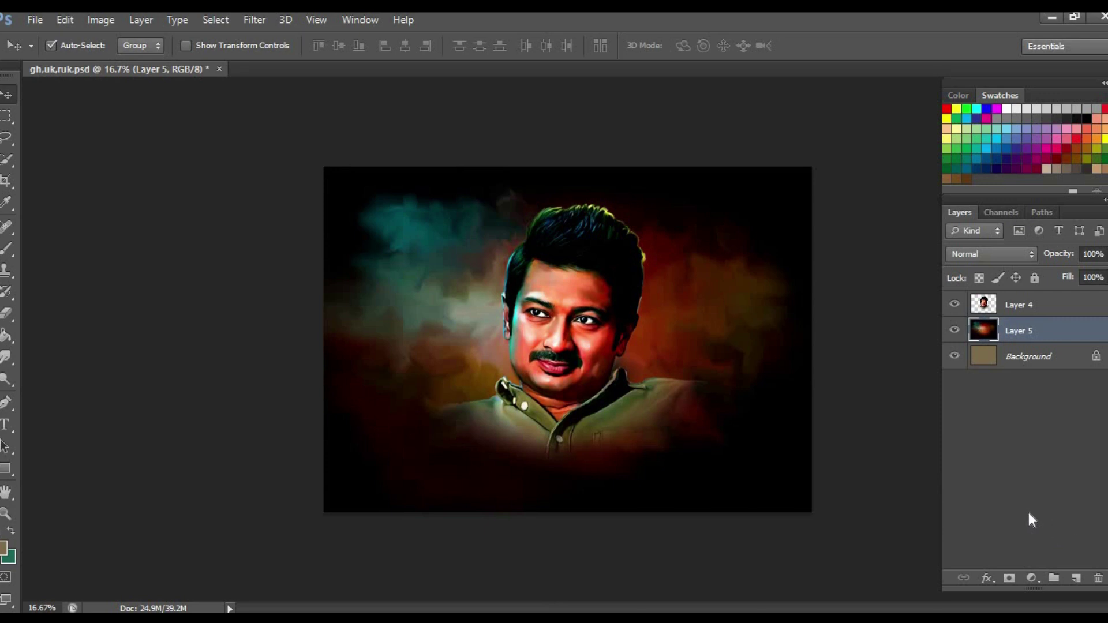
click(1040, 308)
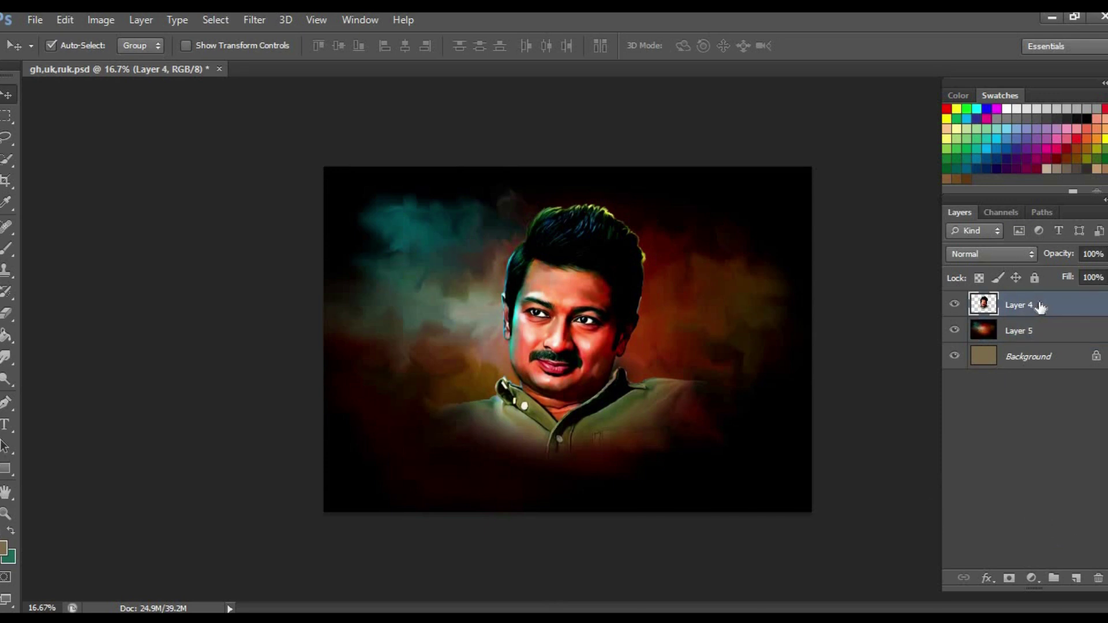
Scale Layer 4's portrait to about 106.7% and shift it slightly down and right
key(ctrl+t)
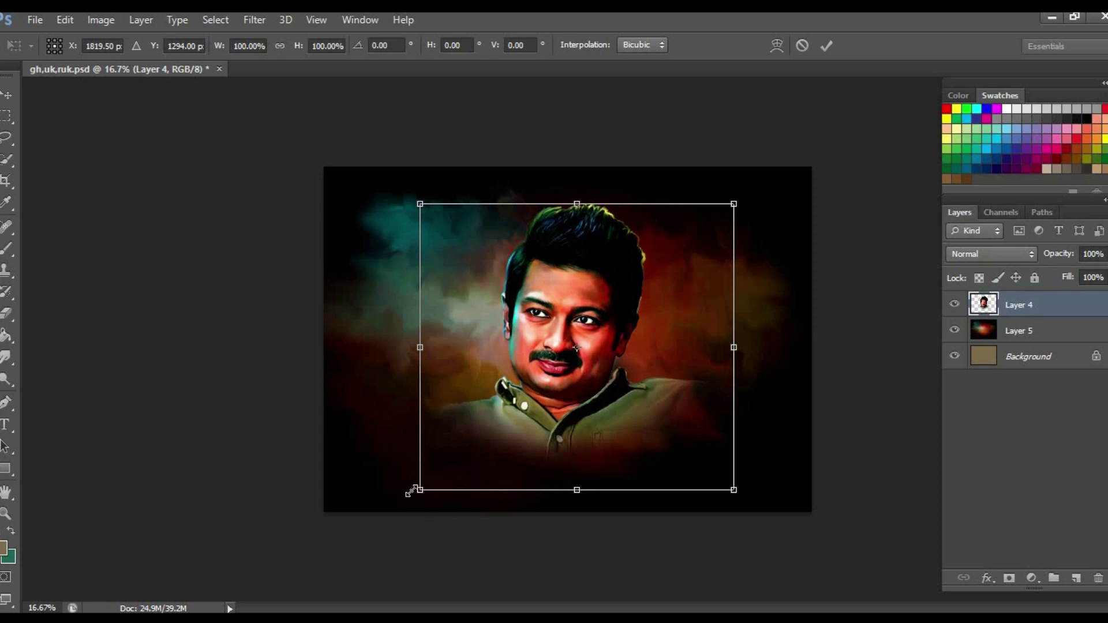
drag(411, 492, 402, 505)
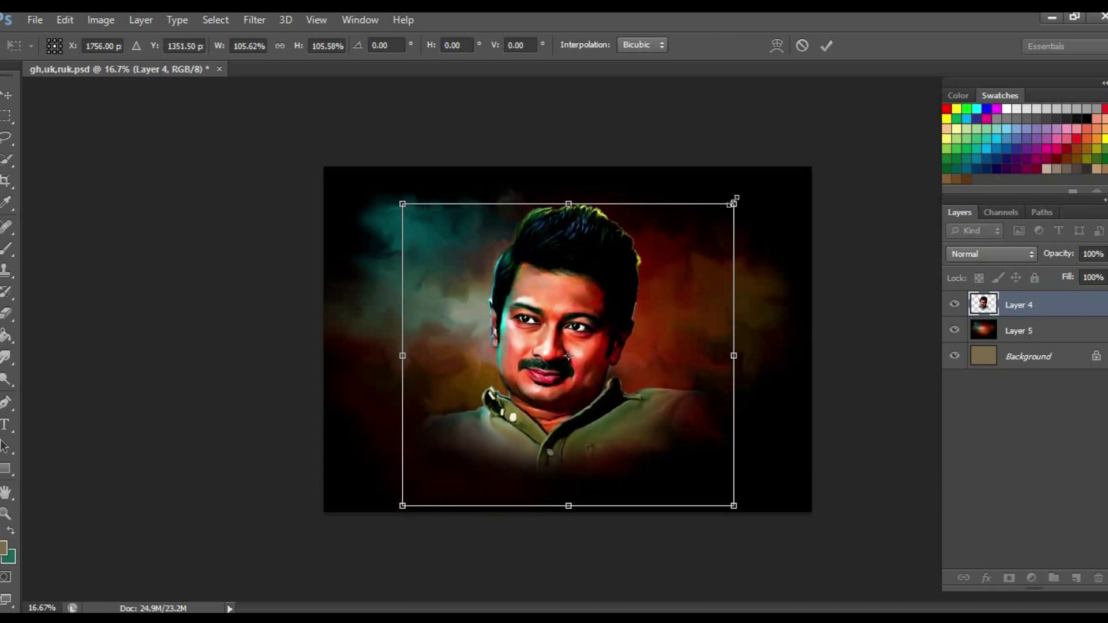
drag(733, 202, 736, 198)
drag(642, 323, 645, 322)
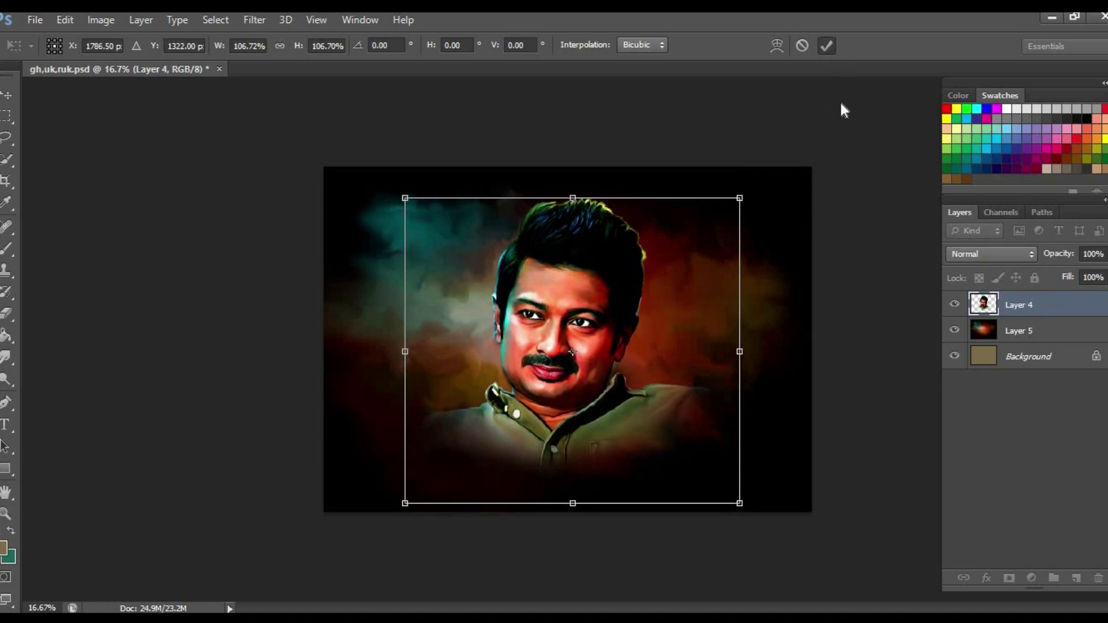
key(Return)
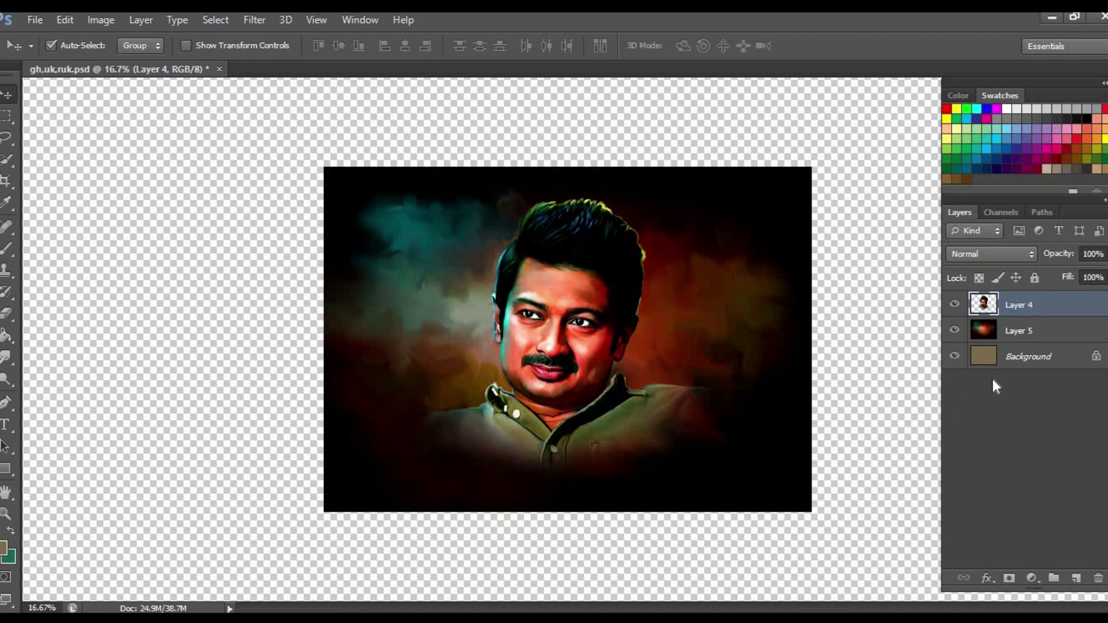
key(ctrl+plus)
key(ctrl+plus)
key(ctrl+plus)
key(ctrl+plus)
Erase the hair's bright top and right rim with a 24% opacity, size 60 Eraser
drag(800, 350, 733, 499)
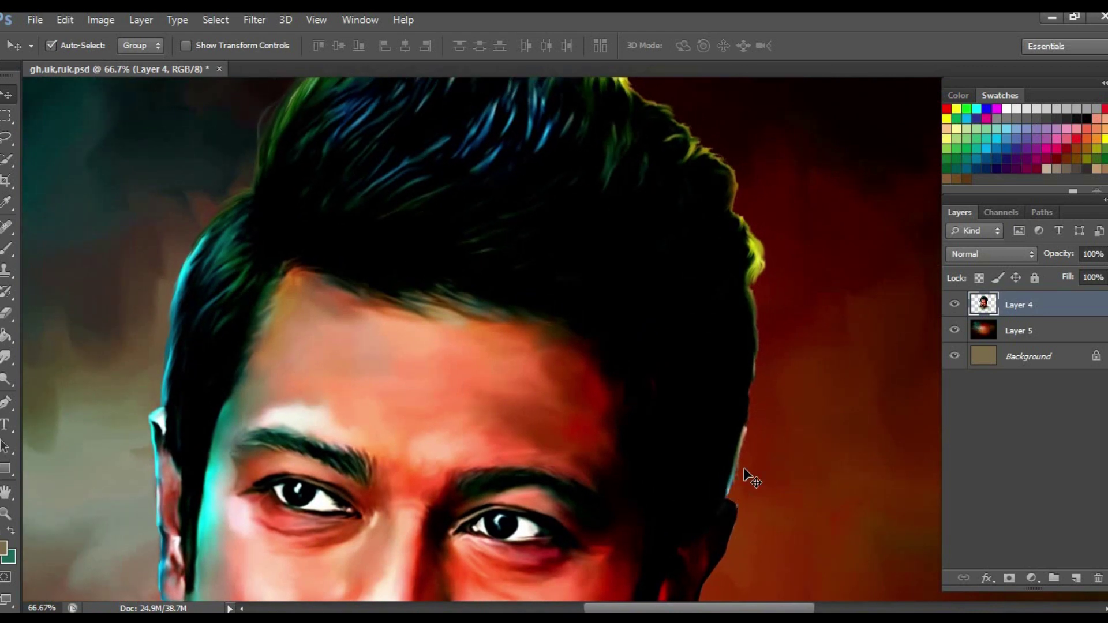
click(5, 319)
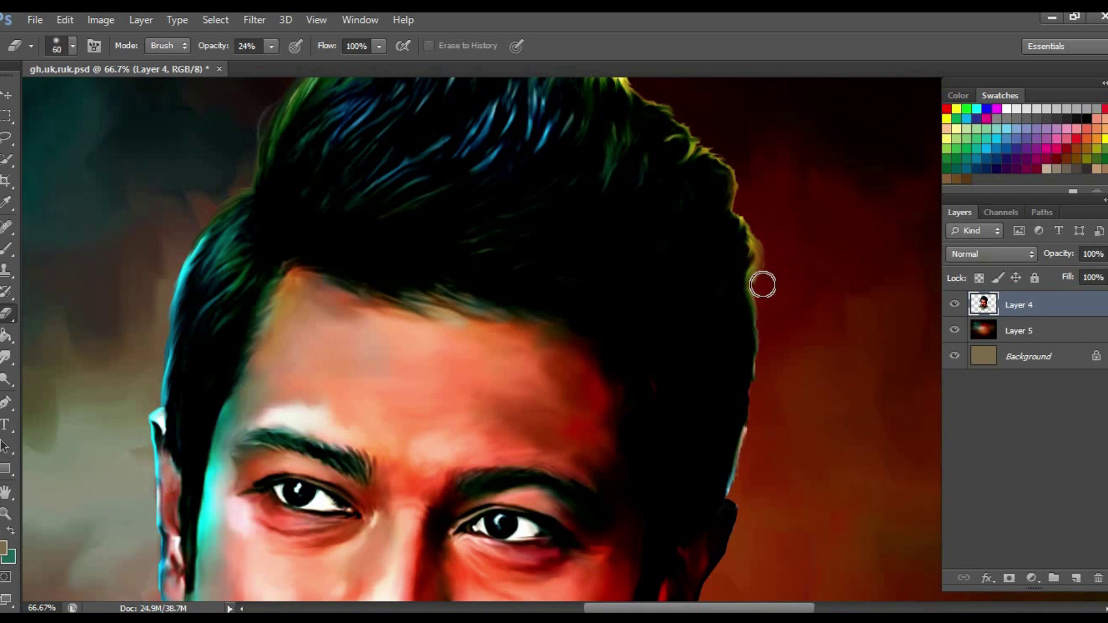
drag(771, 265, 760, 221)
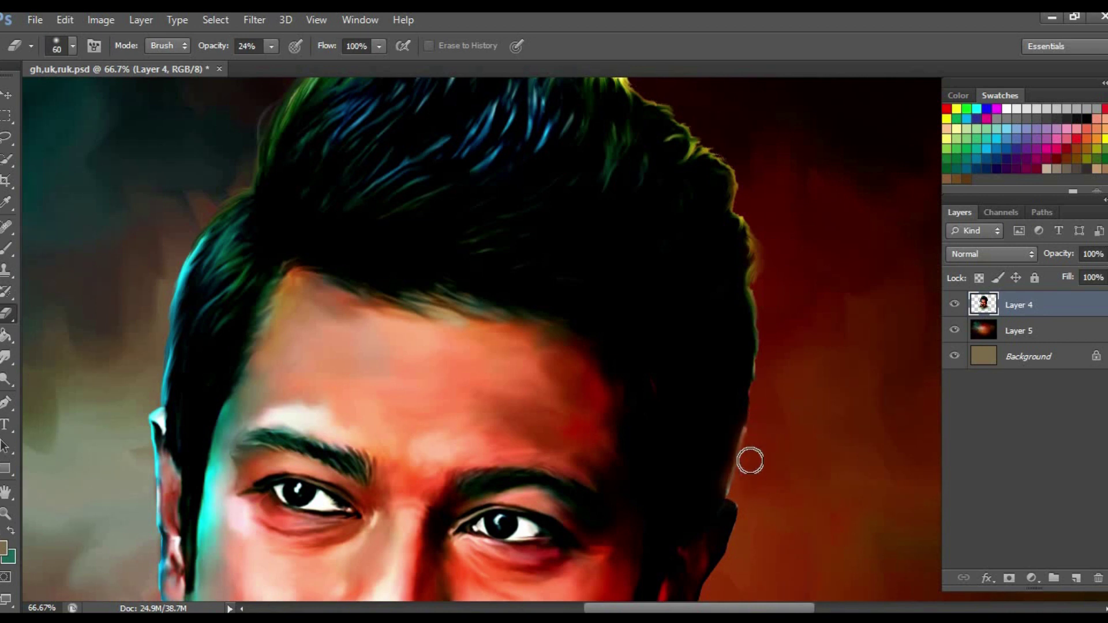
drag(772, 273, 799, 410)
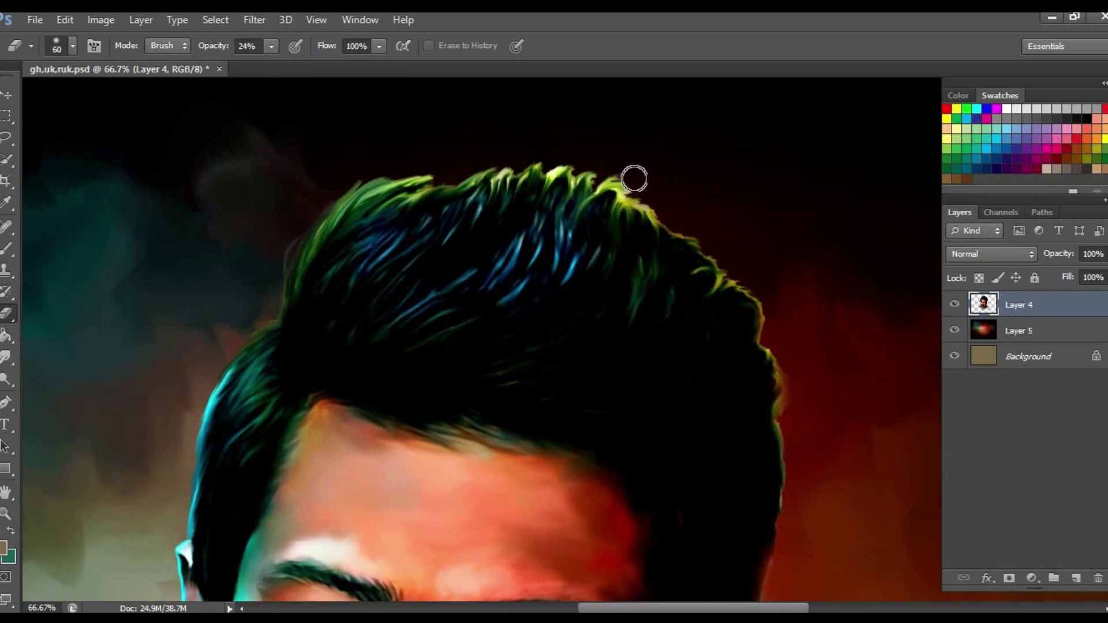
mouse_move(633, 179)
mouse_down()
mouse_move(605, 186)
mouse_move(559, 158)
mouse_move(504, 161)
mouse_move(444, 185)
mouse_move(346, 185)
mouse_move(292, 233)
mouse_up()
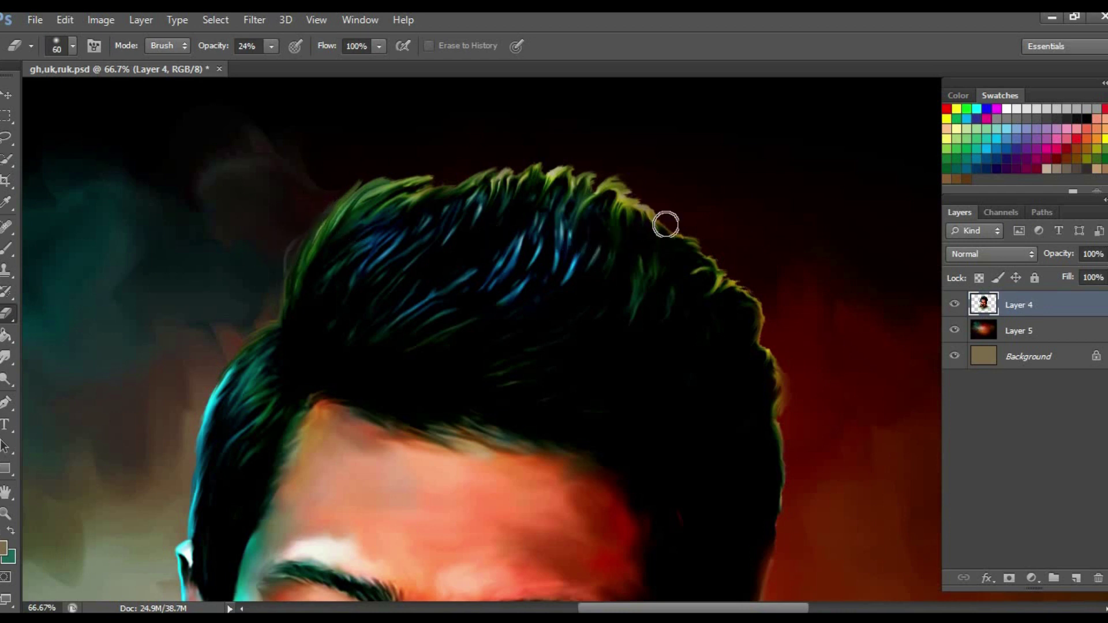
mouse_move(665, 225)
mouse_down()
mouse_move(746, 292)
mouse_move(765, 366)
mouse_up()
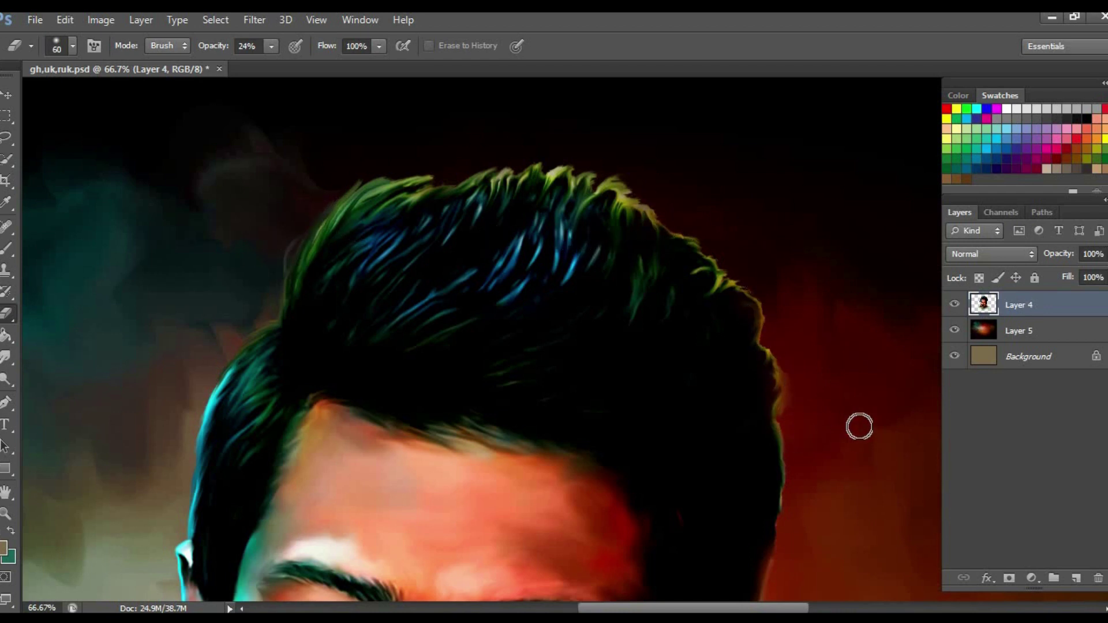
key(ctrl+0)
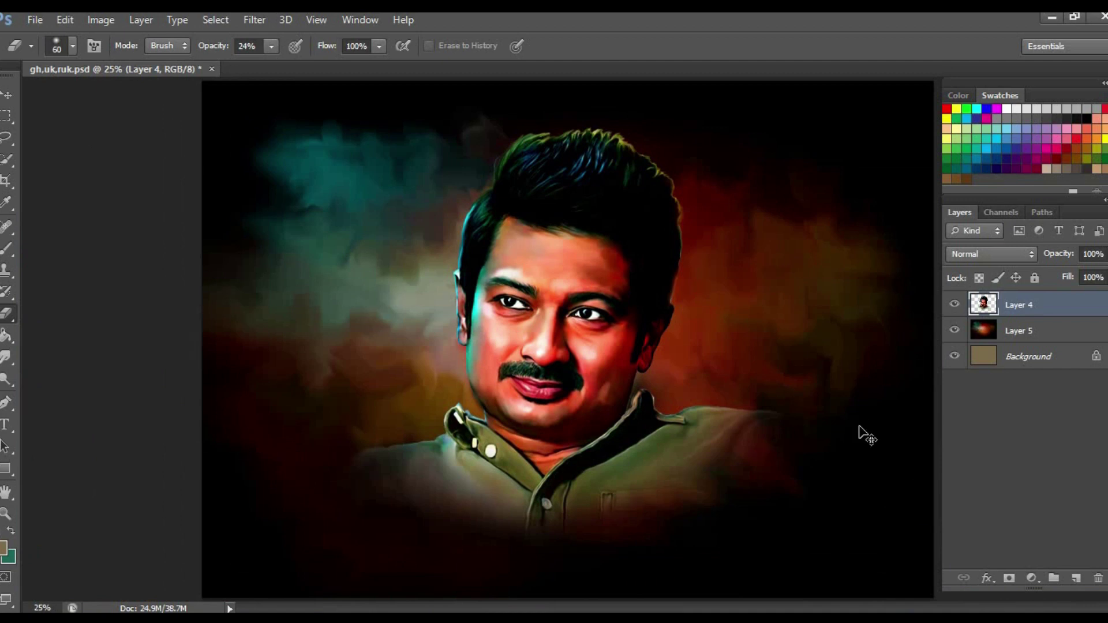
key(ctrl+minus)
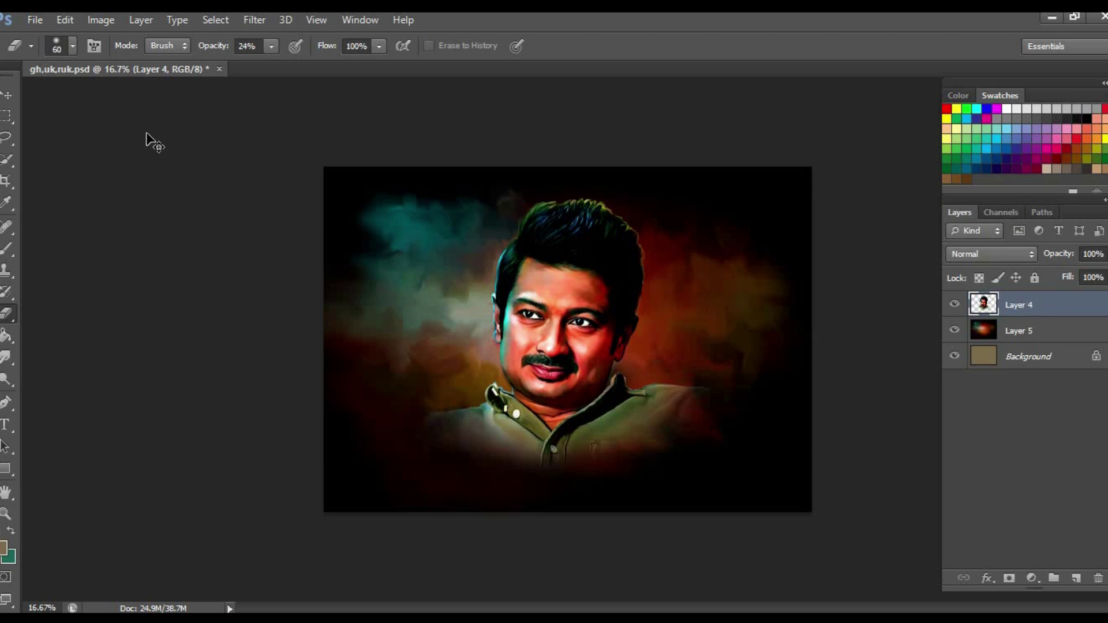
key(ctrl+plus)
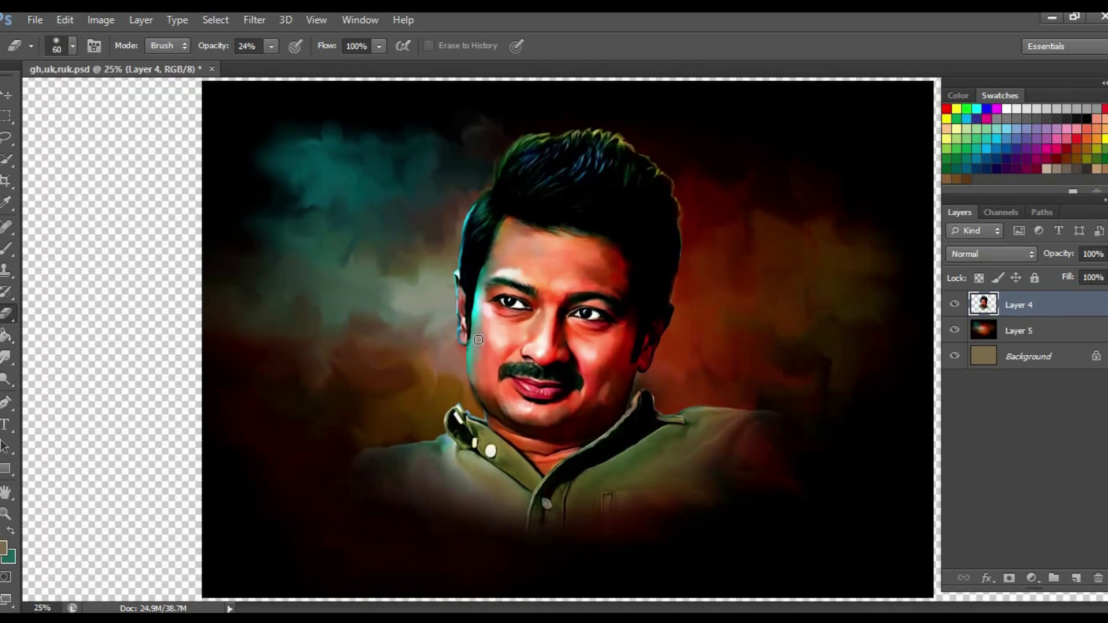
click(10, 94)
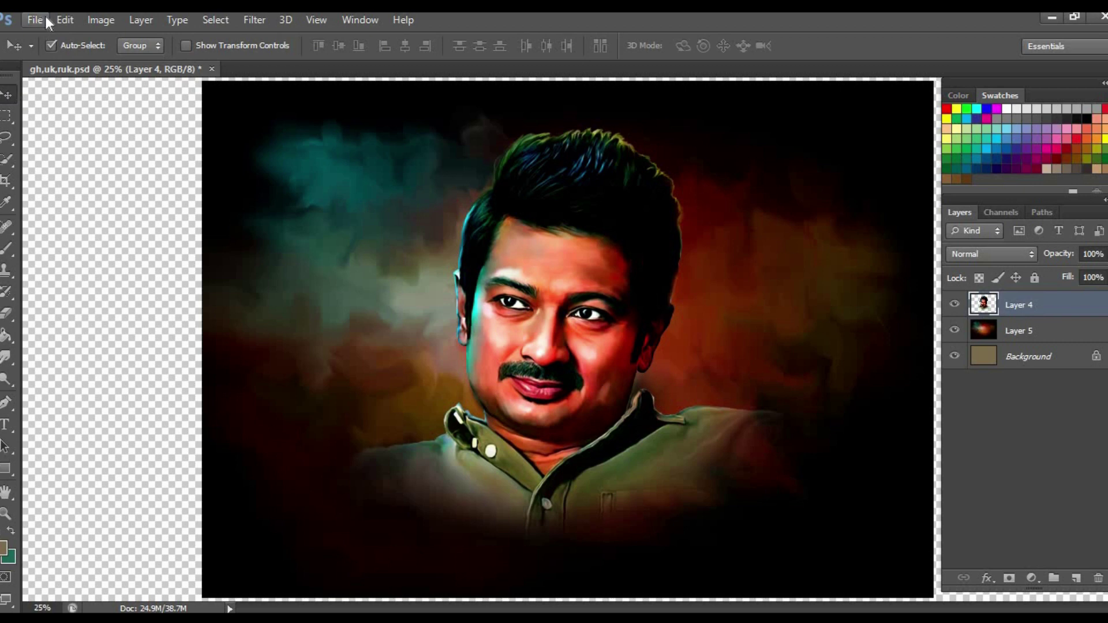
key(ctrl+minus)
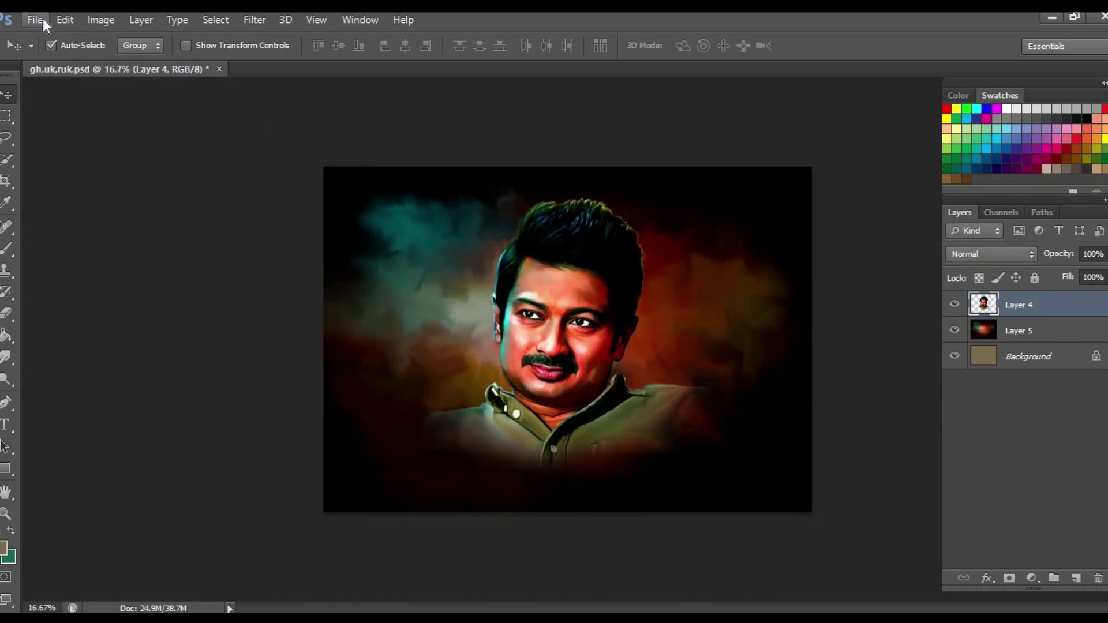